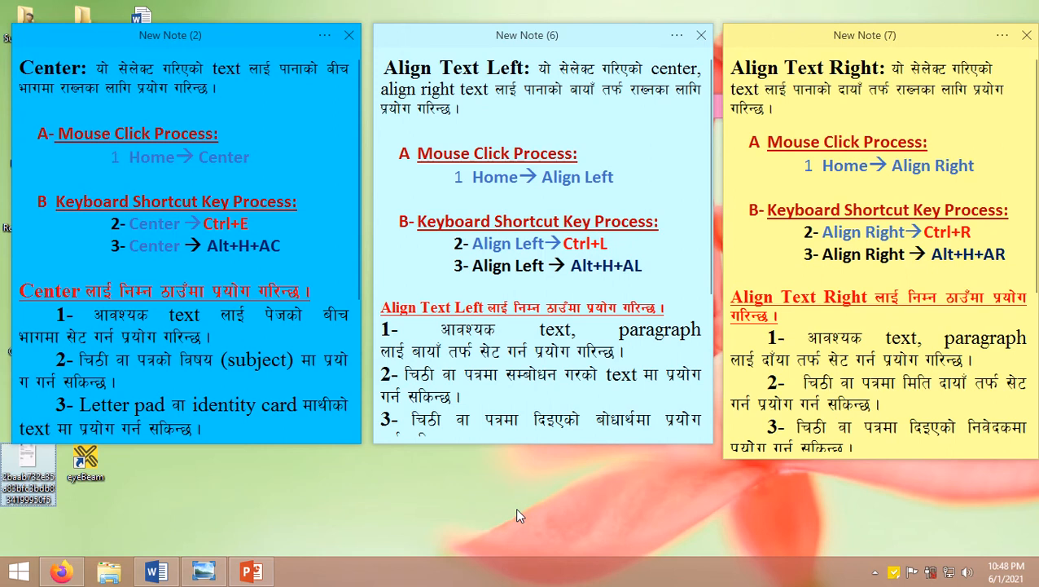
Step: Switch to the jobletter document in Word, look through the whole letter, and return to the desktop notes
click(165, 576)
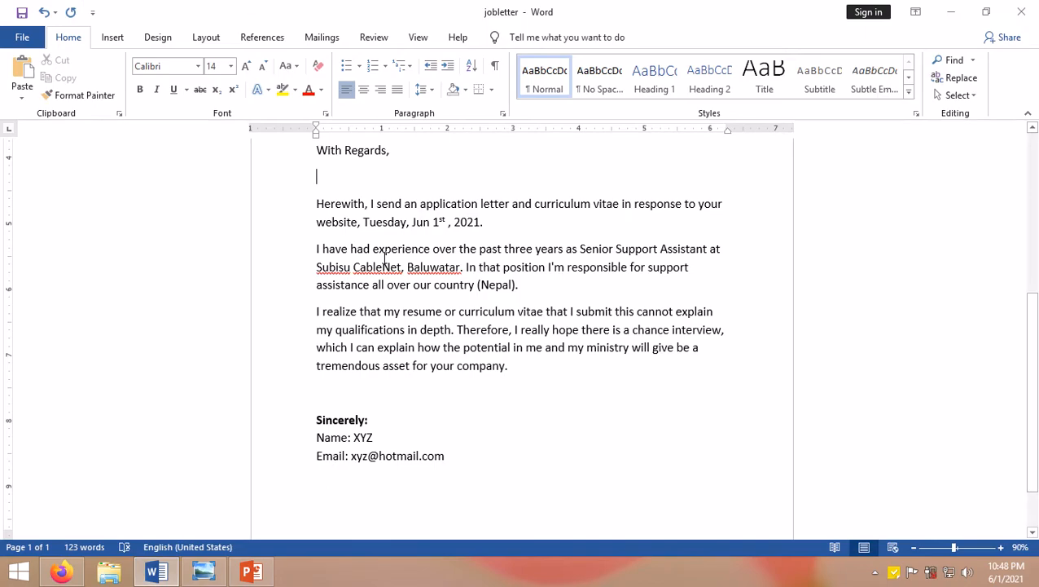
scroll(394, 268, up, 7)
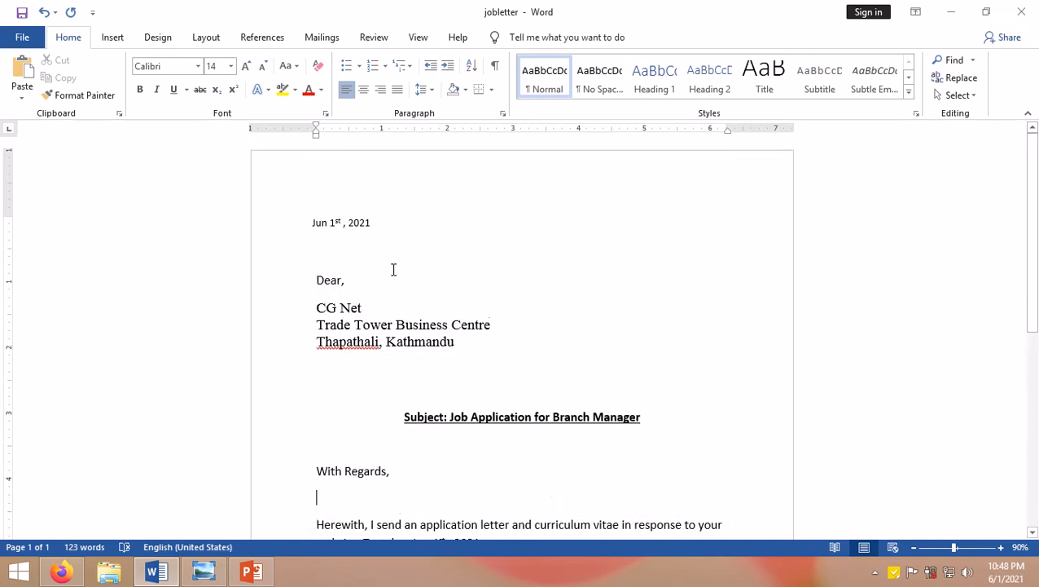
scroll(403, 279, down, 7)
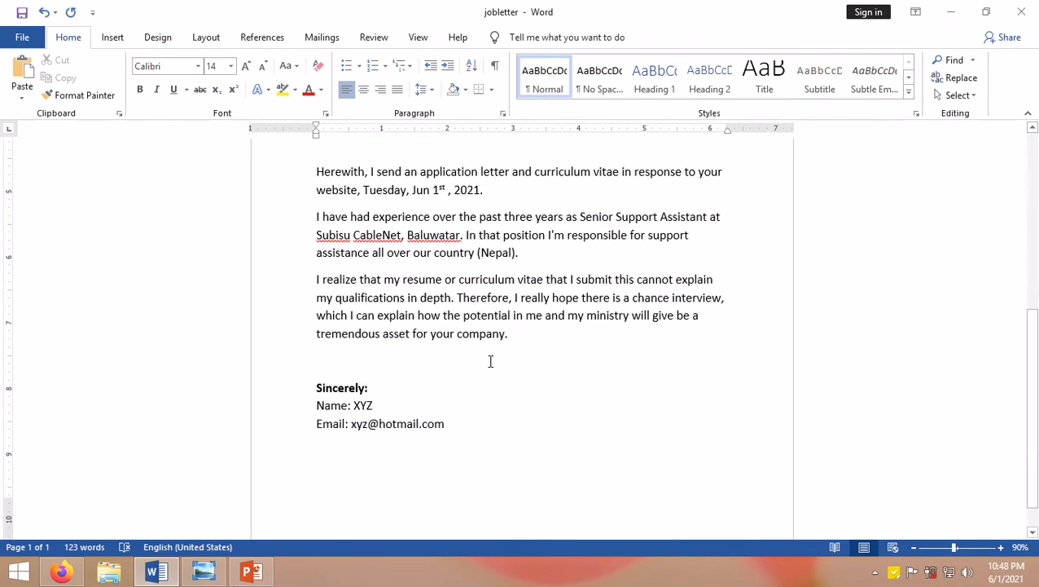
scroll(490, 360, up, 8)
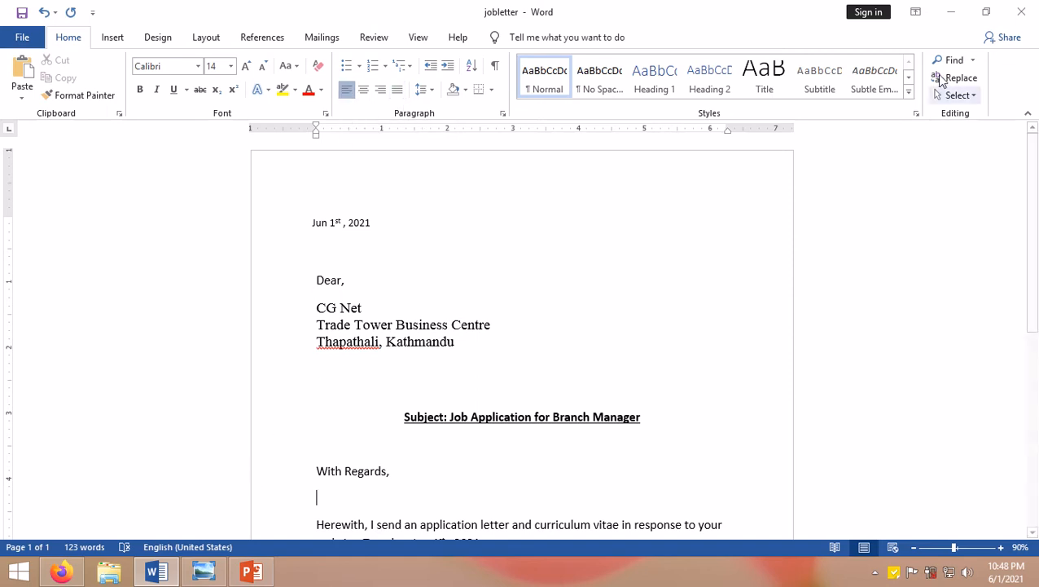
click(949, 12)
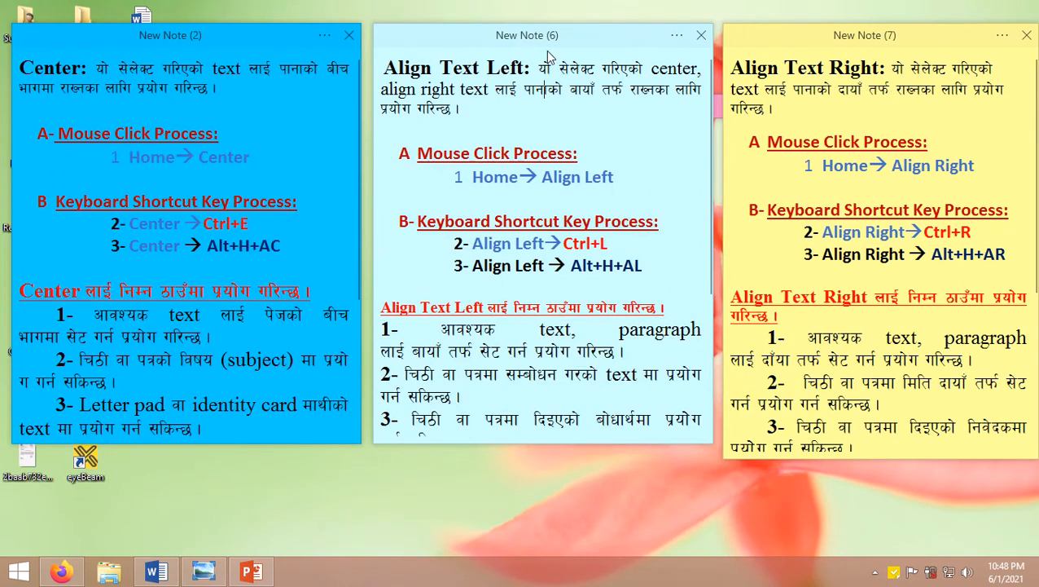
Step: Read the Align Text Left note's definition, mouse process and keyboard shortcut entries, highlighting each passage
drag(537, 69, 630, 104)
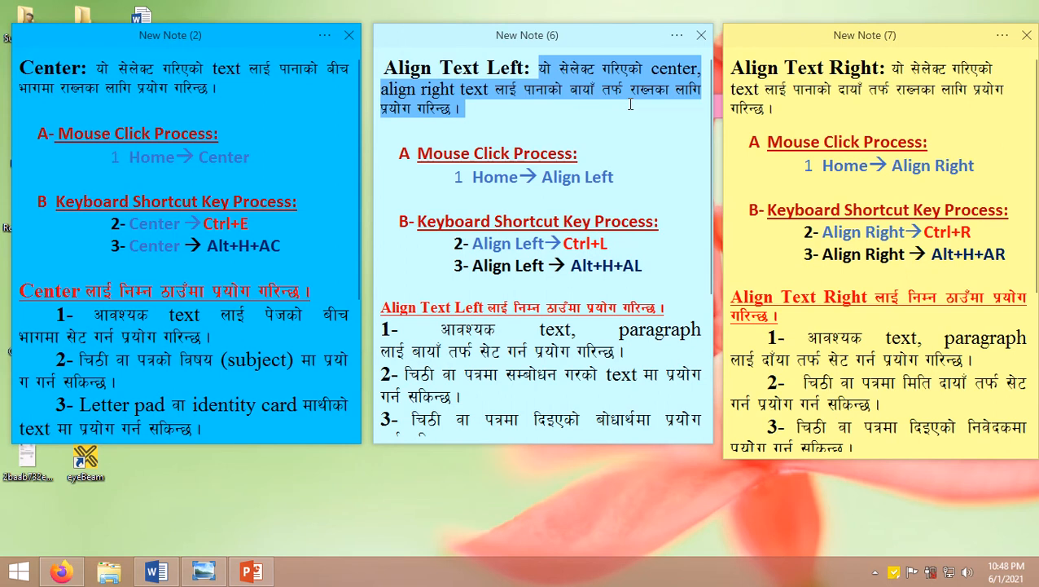
click(520, 153)
drag(418, 155, 585, 154)
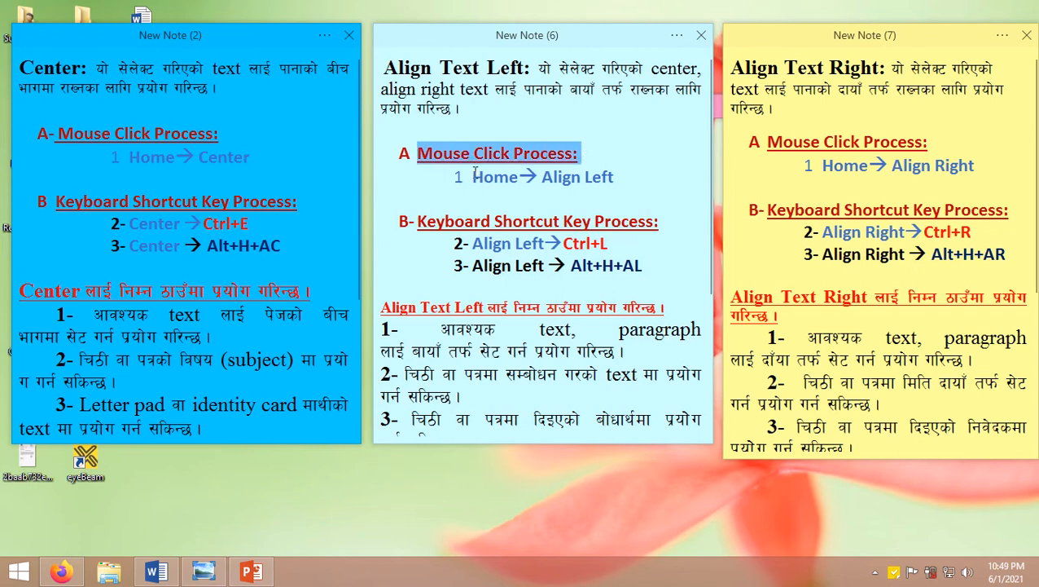
drag(473, 176, 624, 177)
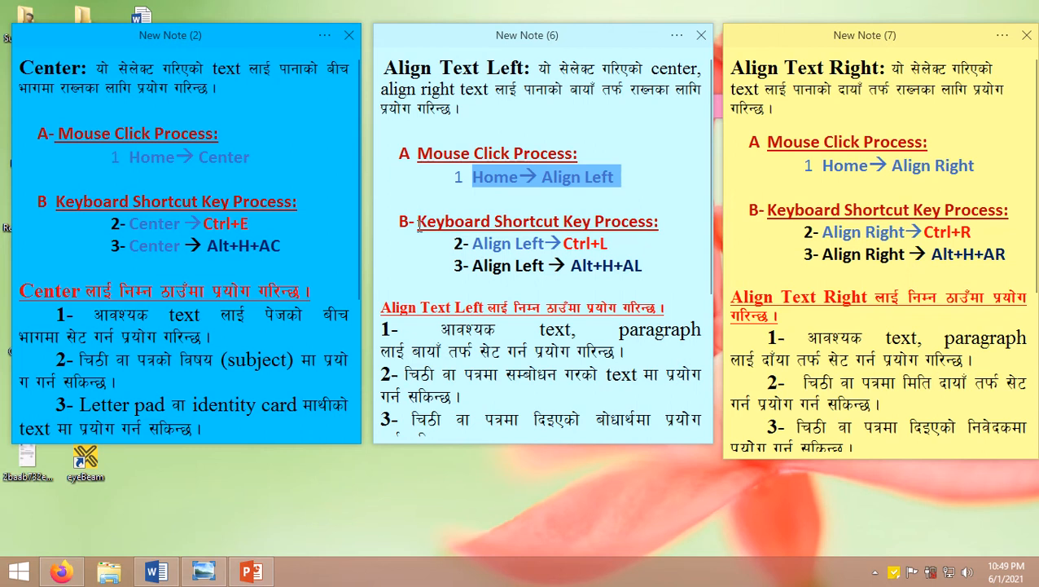
drag(418, 224, 673, 226)
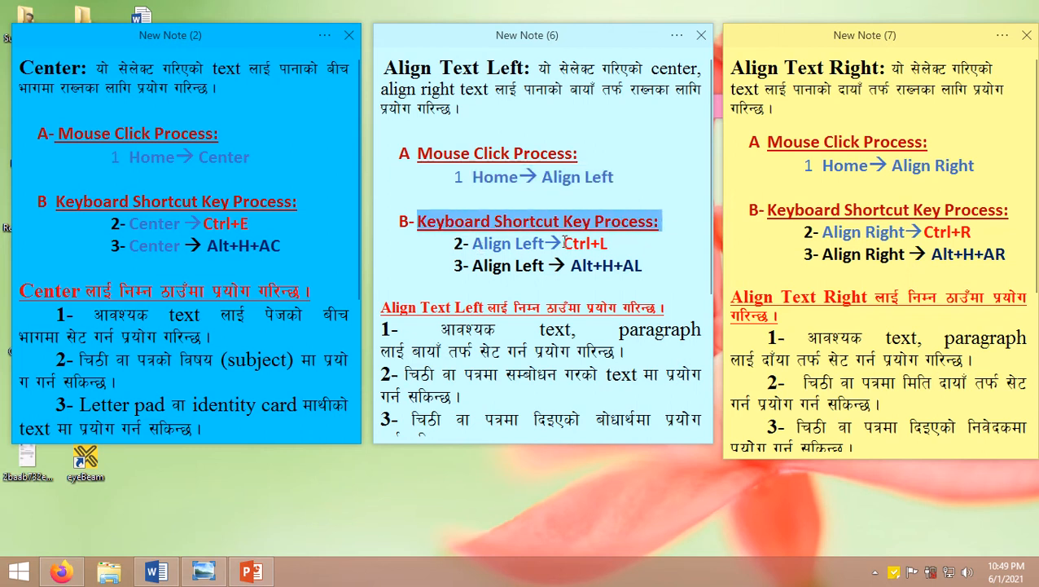
drag(564, 243, 620, 241)
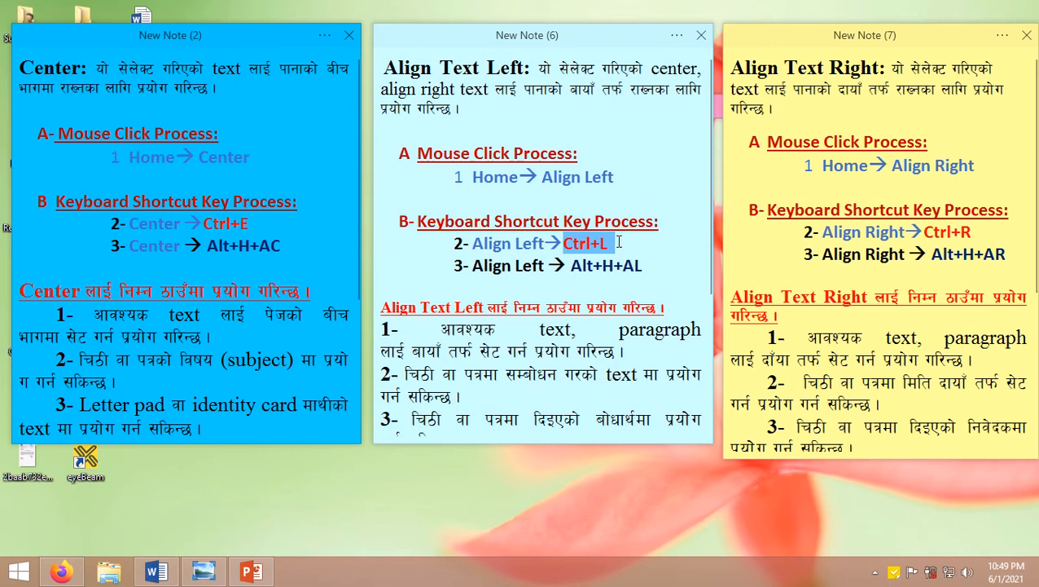
drag(572, 265, 661, 269)
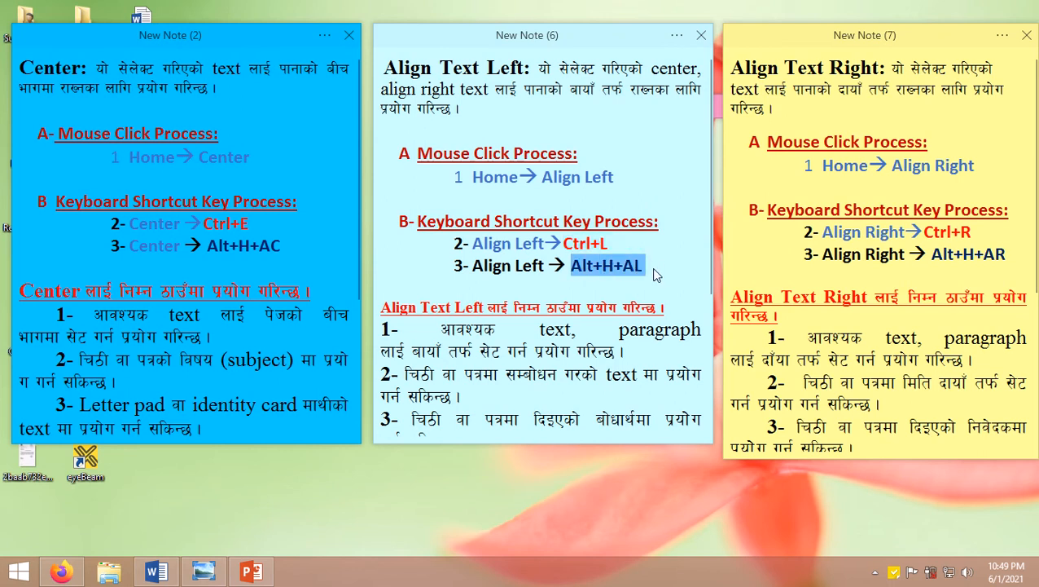
click(617, 277)
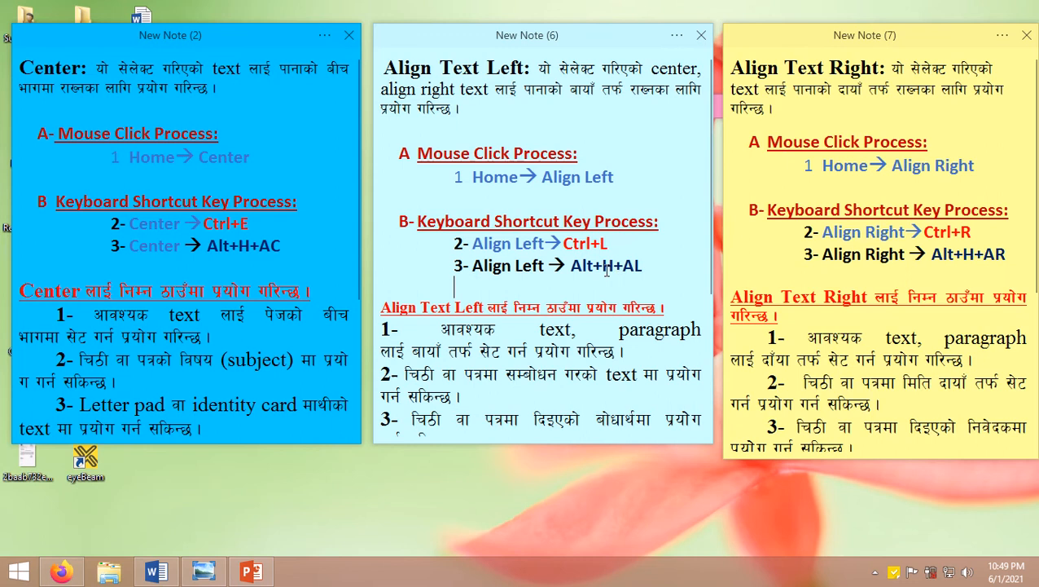
Step: Read the usage section of the Align Text Left note, highlighting its heading and first point
scroll(607, 273, down, 3)
scroll(562, 216, up, 3)
scroll(556, 211, down, 3)
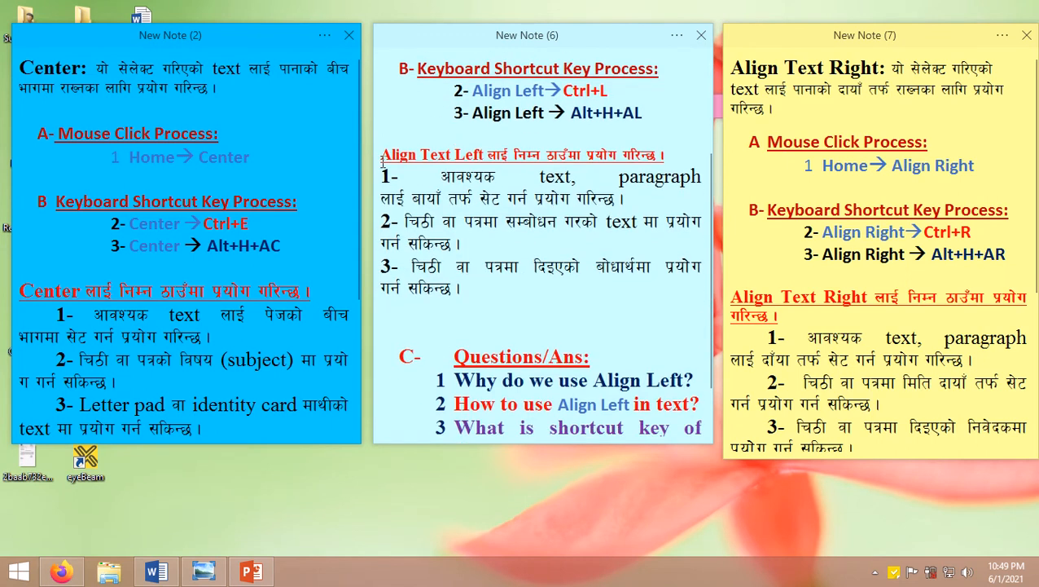
drag(382, 159, 687, 156)
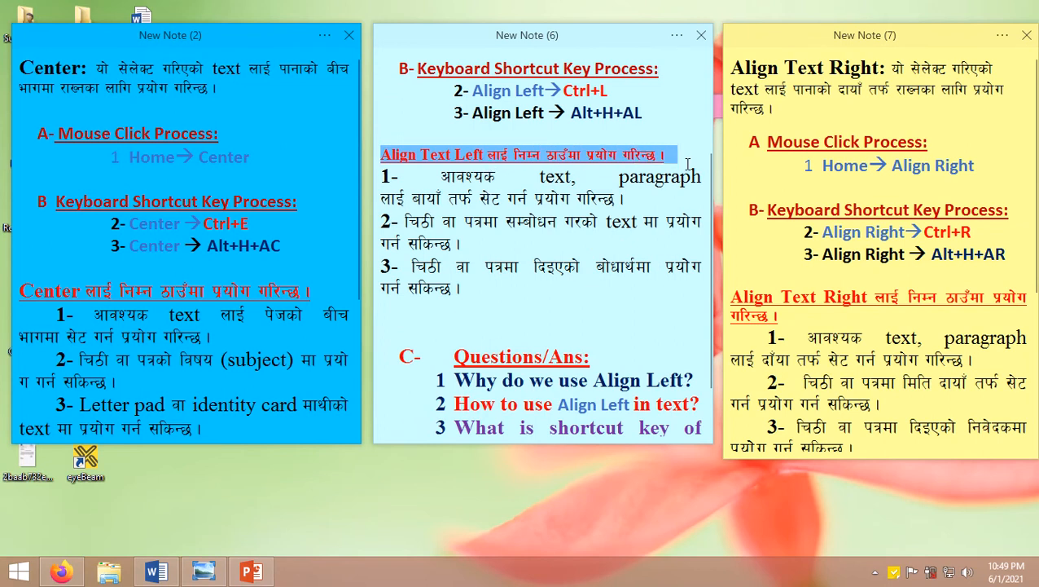
drag(442, 176, 638, 199)
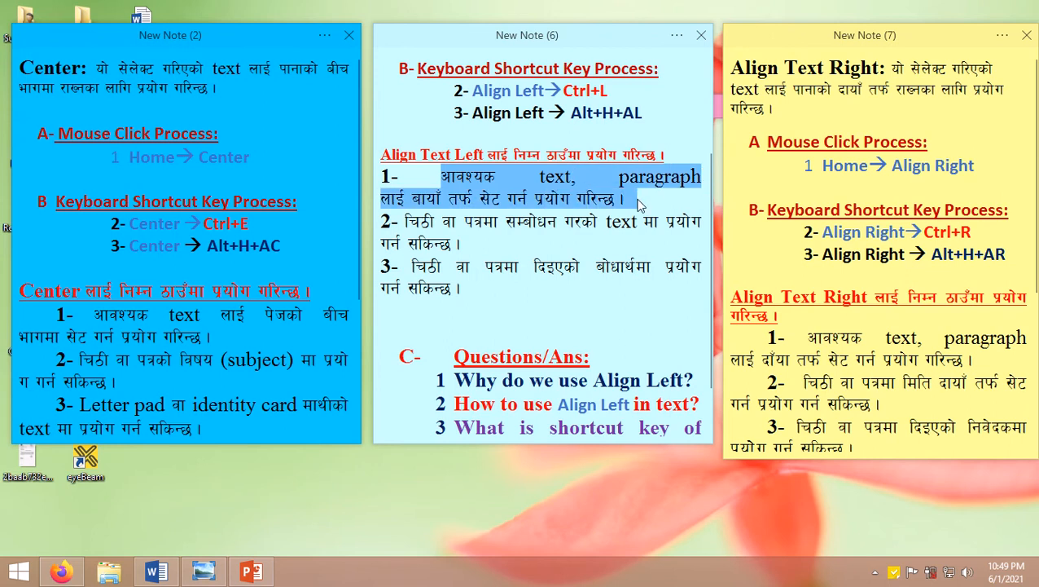
Step: Switch to the jobletter document in Word, centre the recipient block starting at "Dear,", and align it left again
click(188, 489)
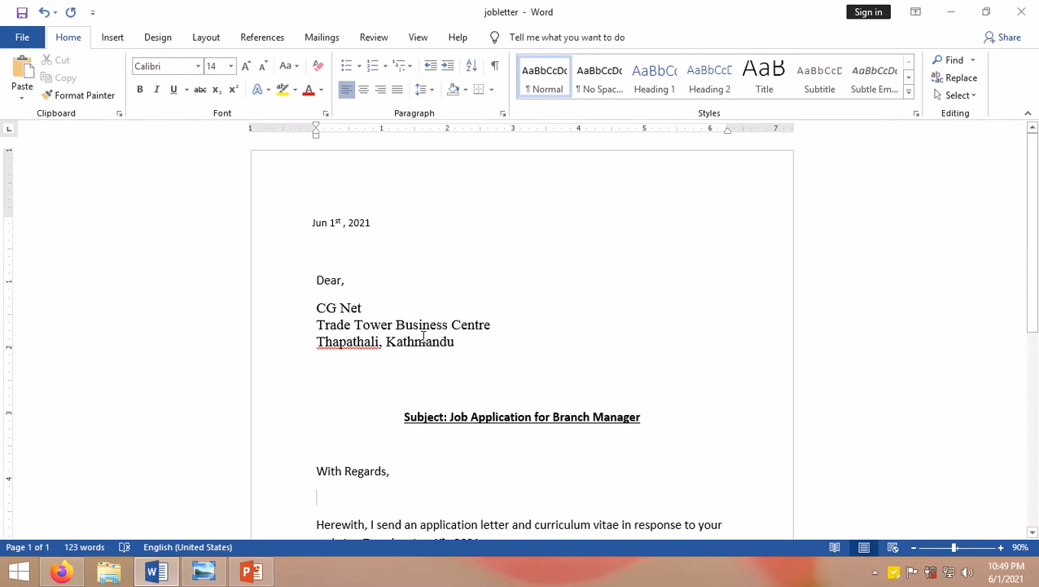
drag(476, 347, 316, 279)
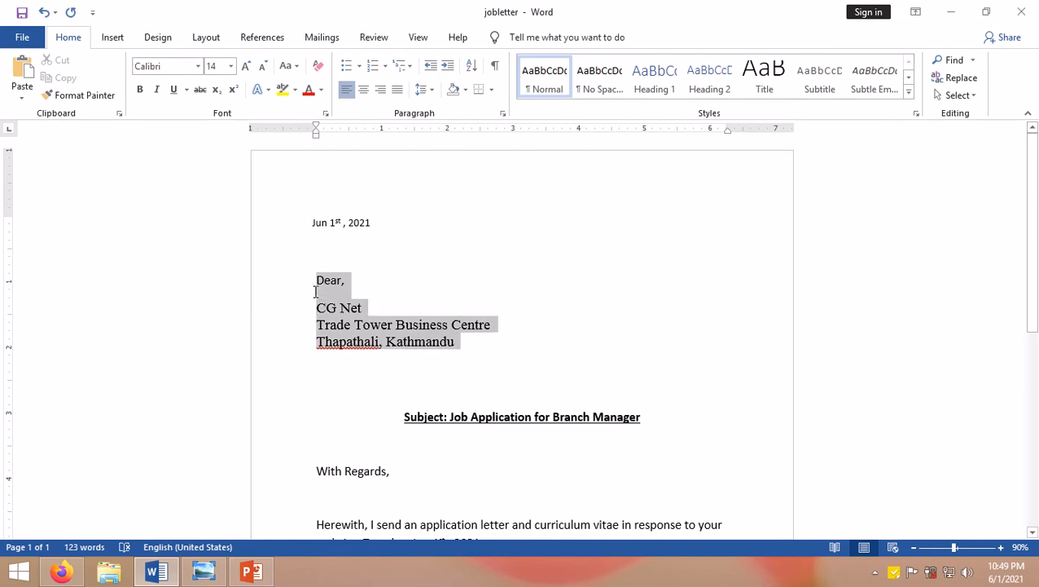
click(364, 91)
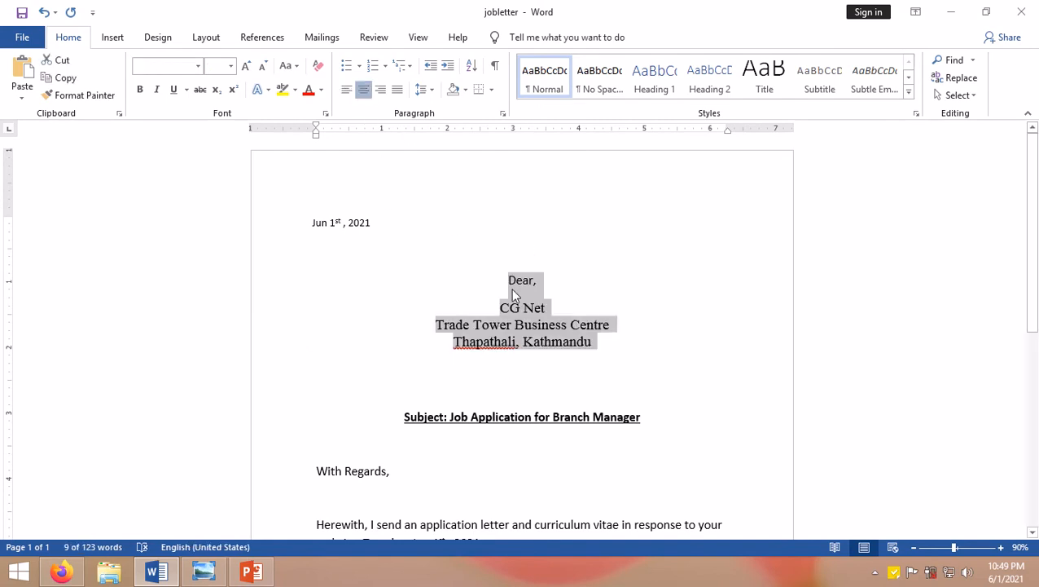
click(351, 89)
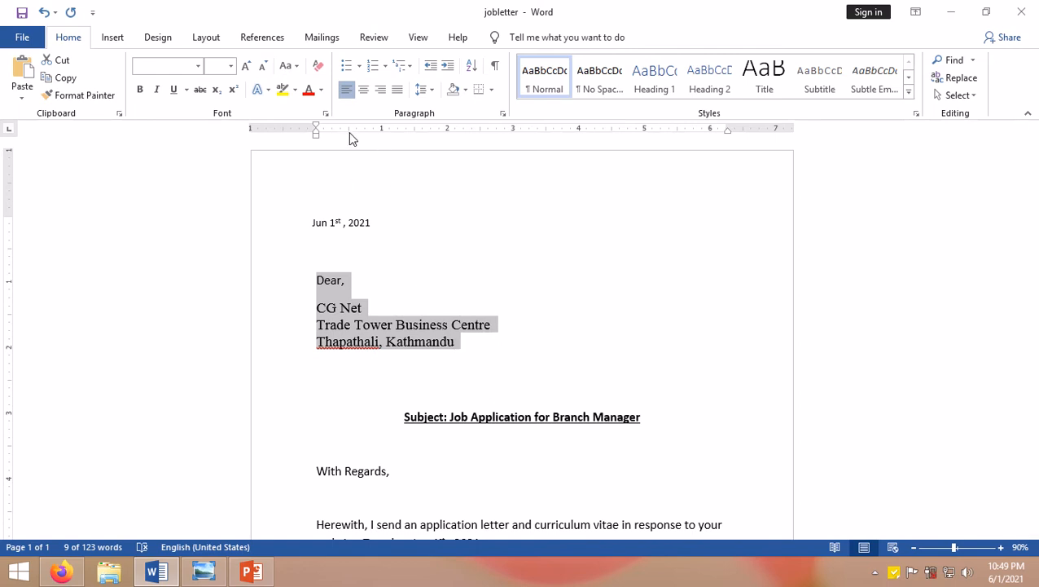
Step: Try justified alignment on the selected recipient block and return it to left alignment
key(ctrl+j)
key(ctrl+l)
key(ctrl+j)
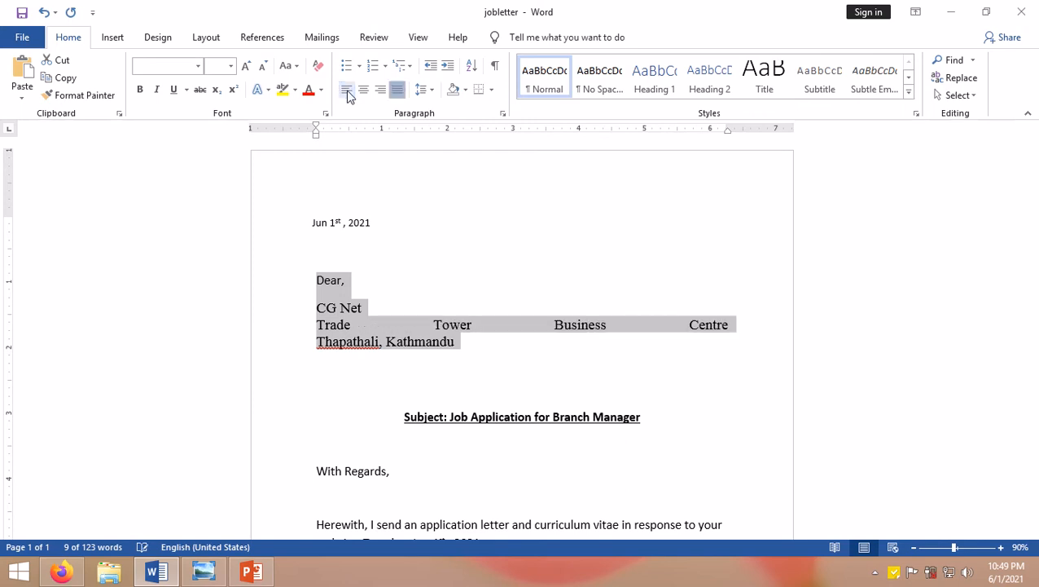
click(348, 95)
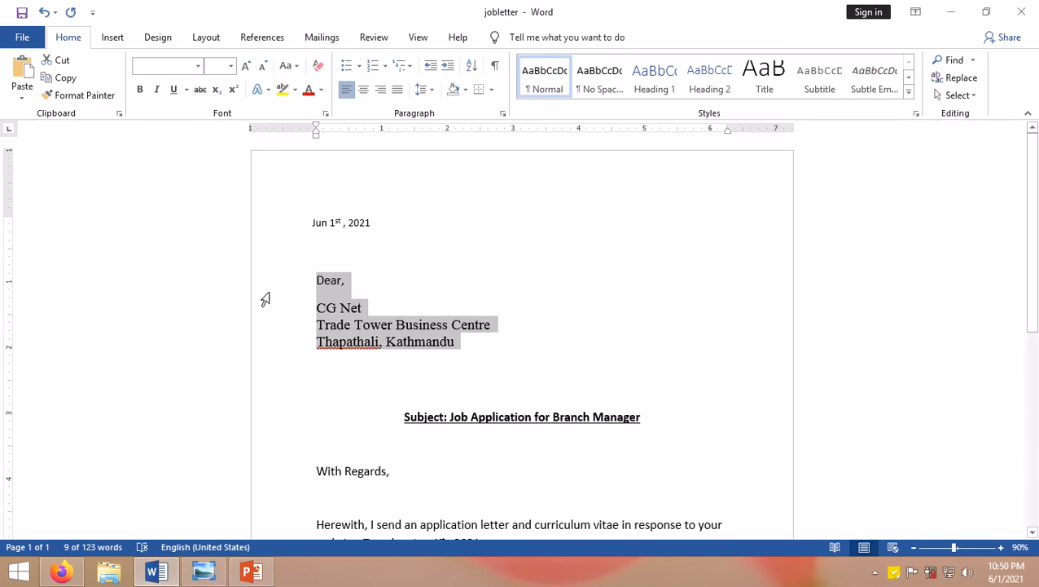
Step: Insert a page break before the letter's date and generate sample paragraphs on the blank first page with =rand()
click(311, 229)
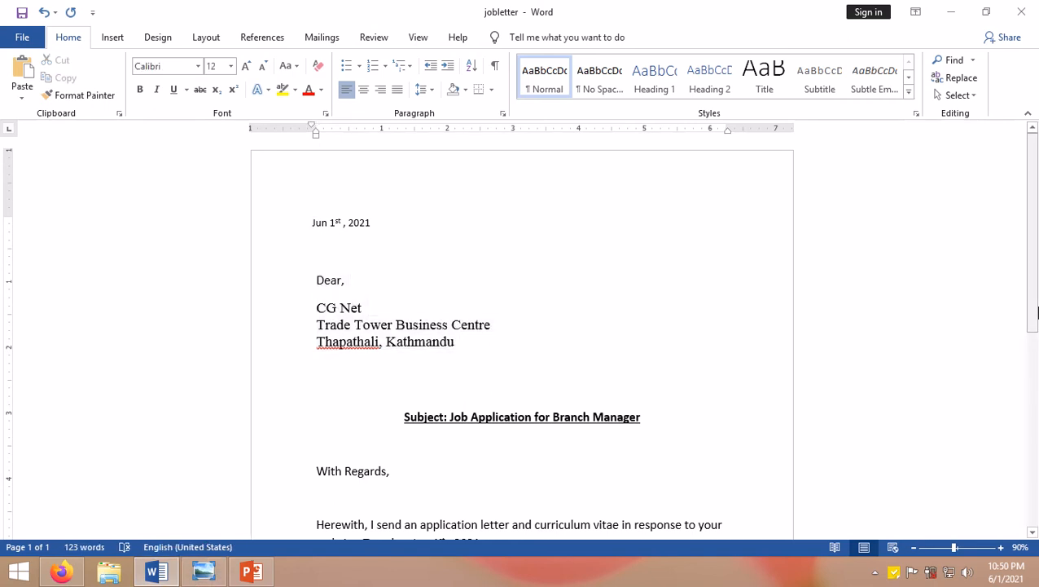
key(ctrl+Return)
scroll(456, 269, up, 3)
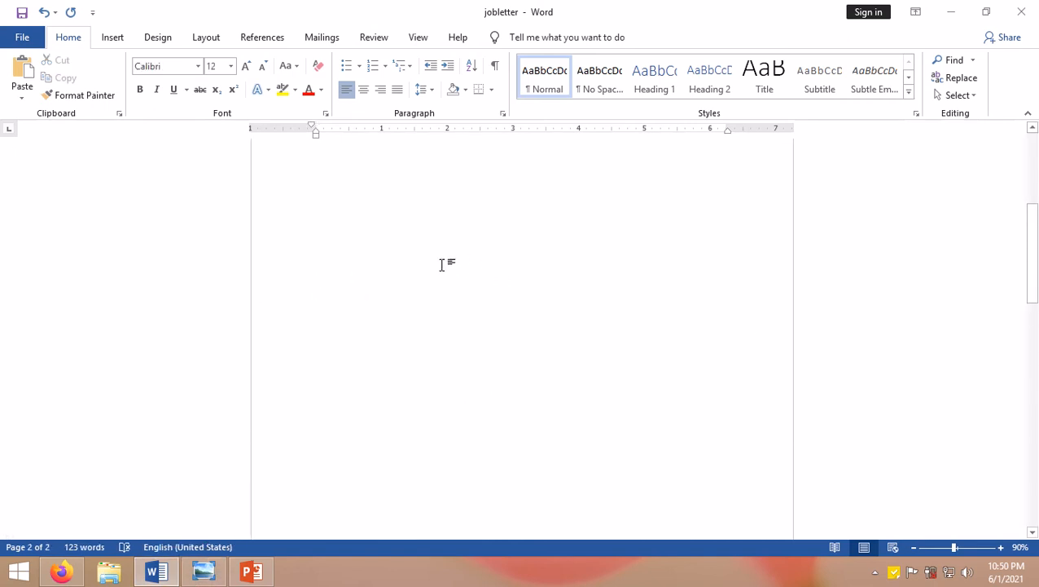
click(317, 210)
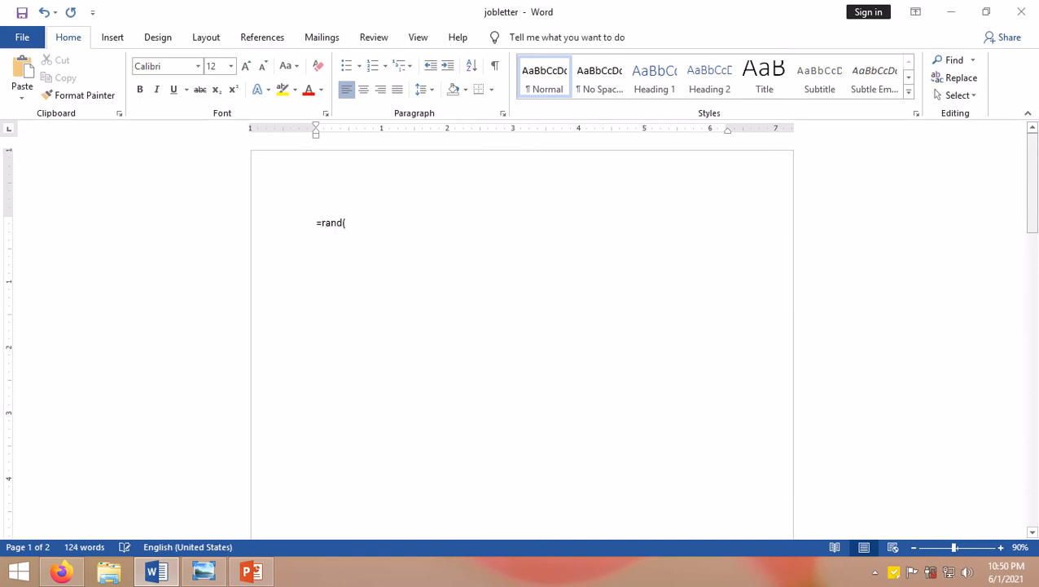
text(=rand())
key(Return)
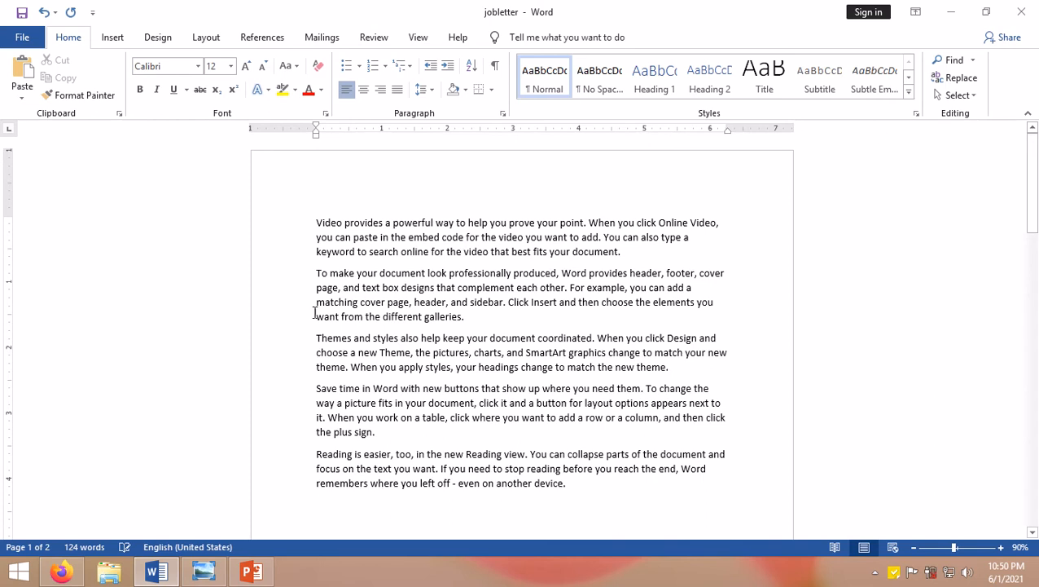
Step: Select all the generated sample paragraphs on the first page and centre them
drag(318, 222, 601, 491)
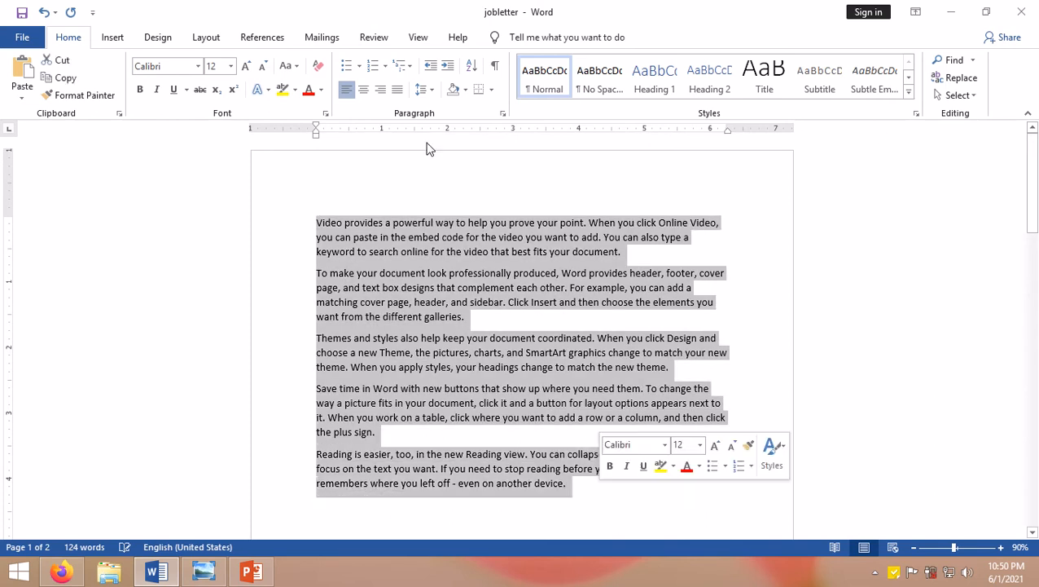
click(364, 92)
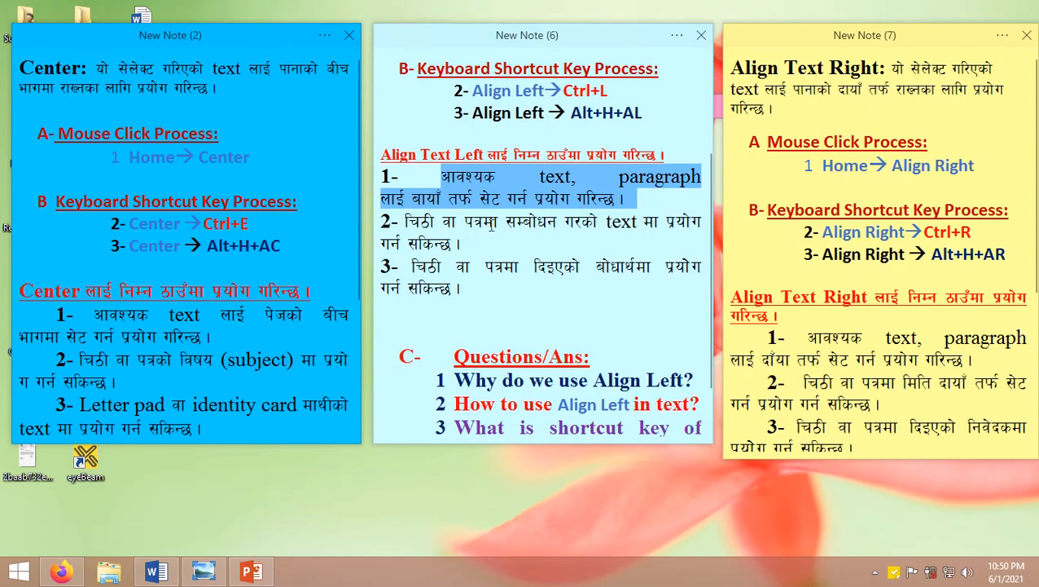
Step: Return to the Align Text Left desktop note and review its shortcuts and Home command, highlighting each
scroll(598, 134, up, 3)
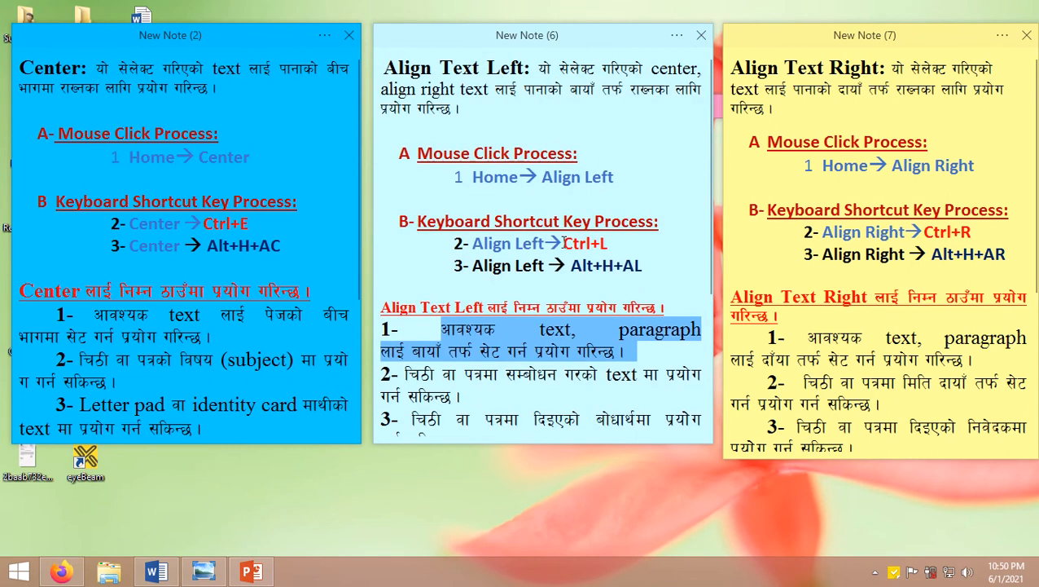
drag(564, 242, 605, 244)
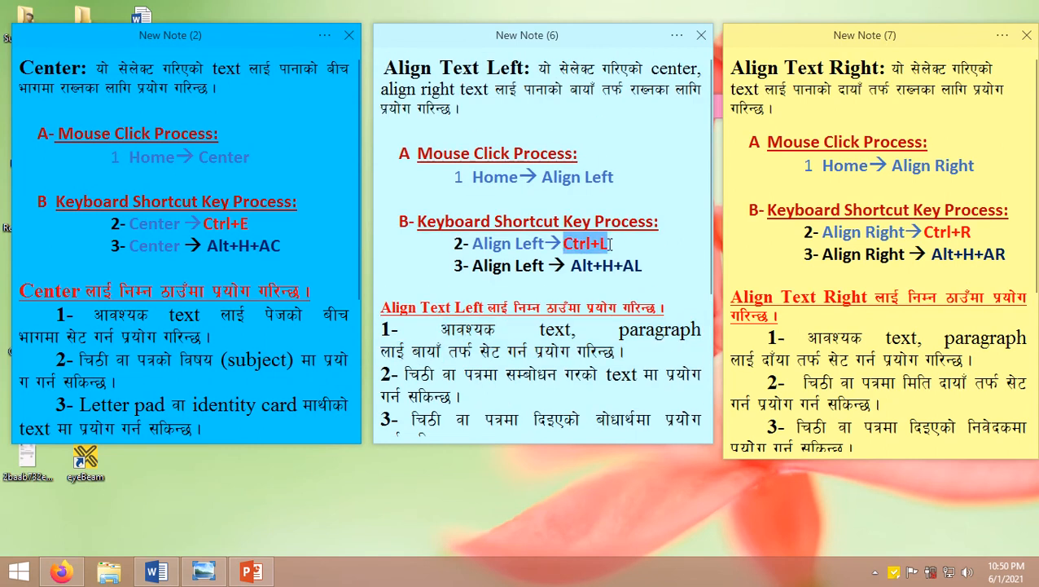
drag(550, 177, 617, 176)
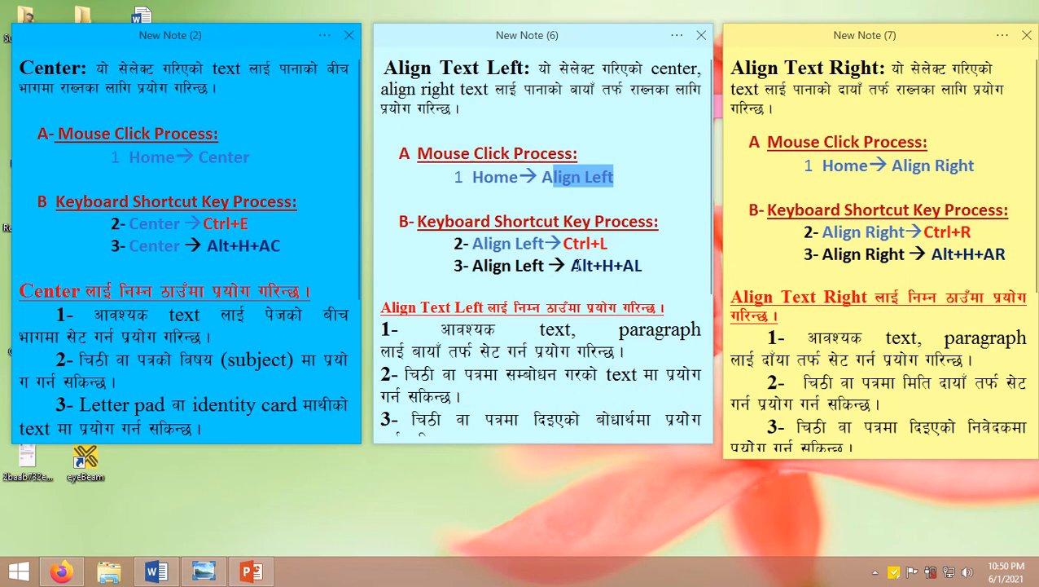
drag(582, 266, 647, 265)
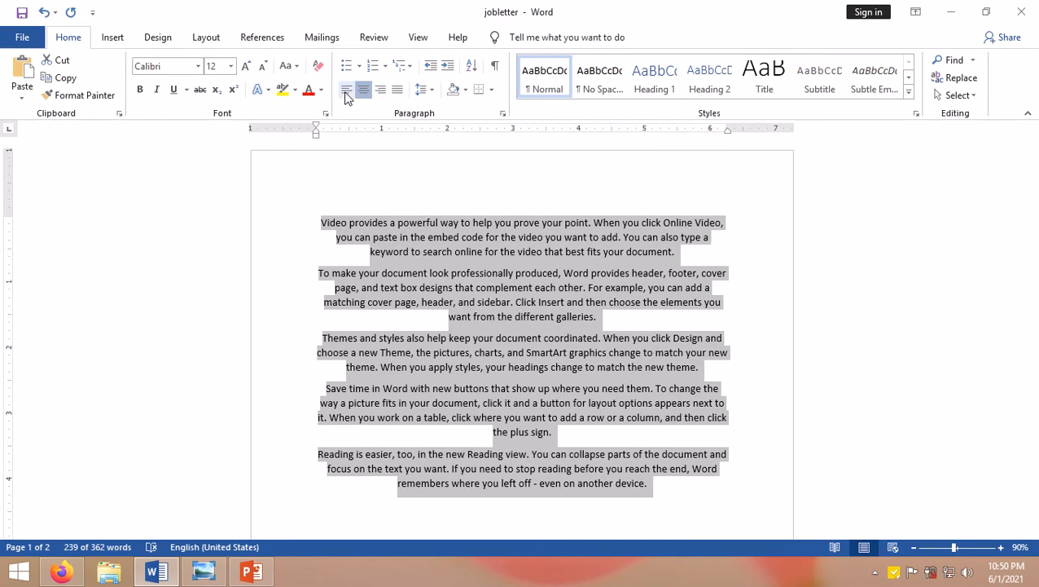
Step: In the Word document, try left, centre and right alignment on the selected sample paragraphs, finishing with justified alignment
click(346, 91)
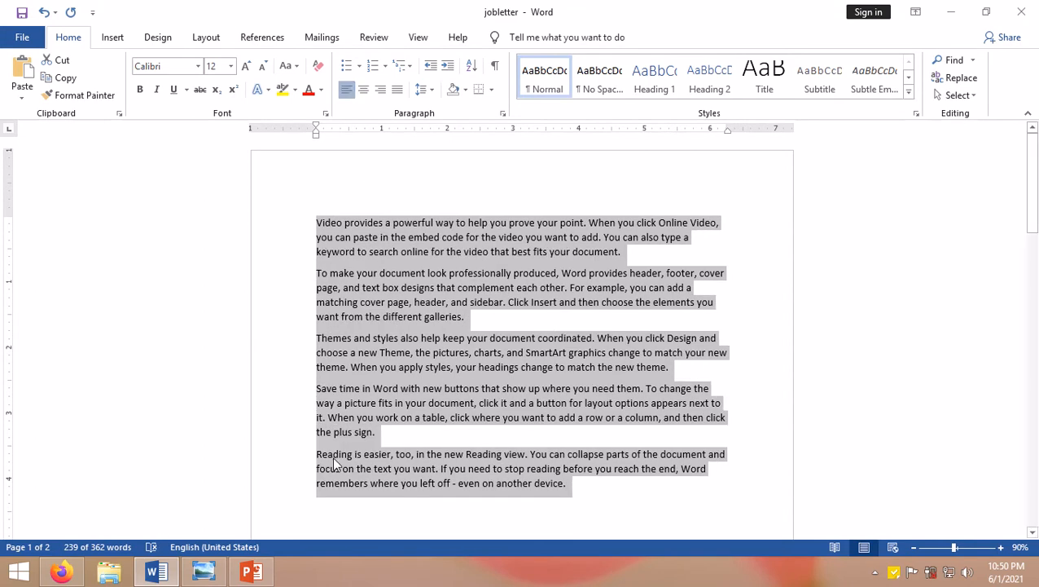
click(365, 92)
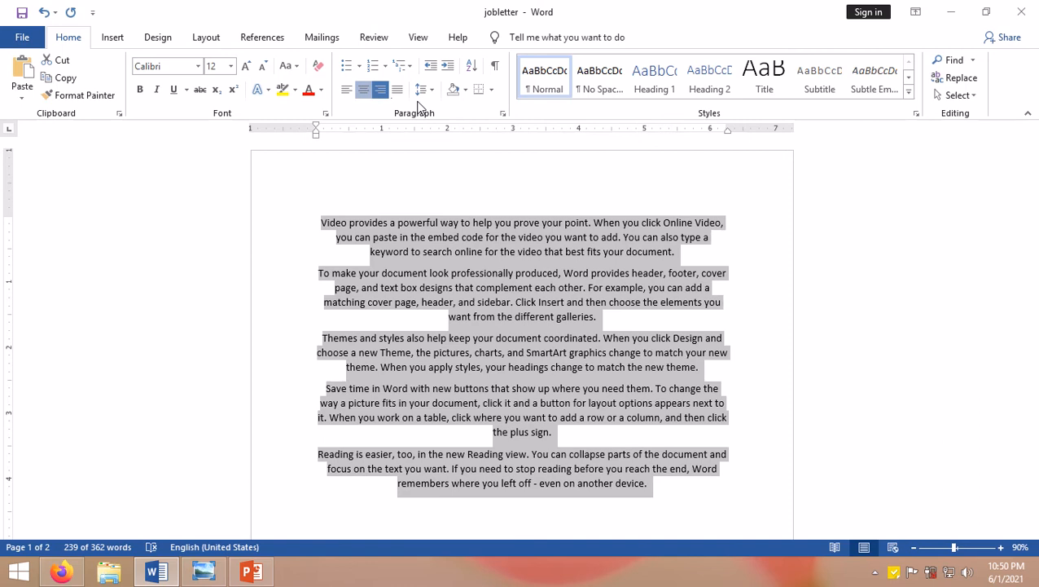
click(383, 92)
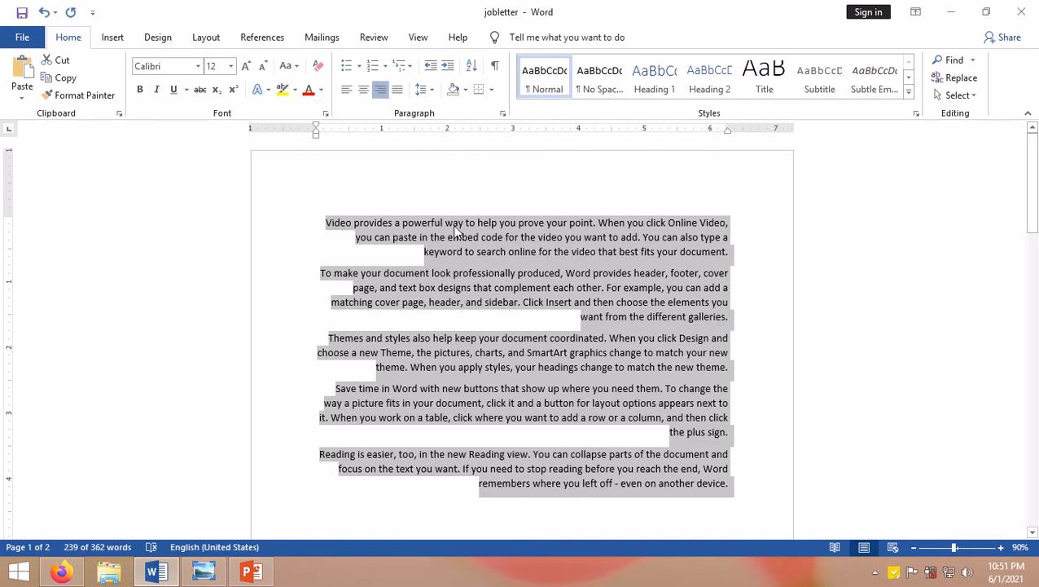
click(398, 92)
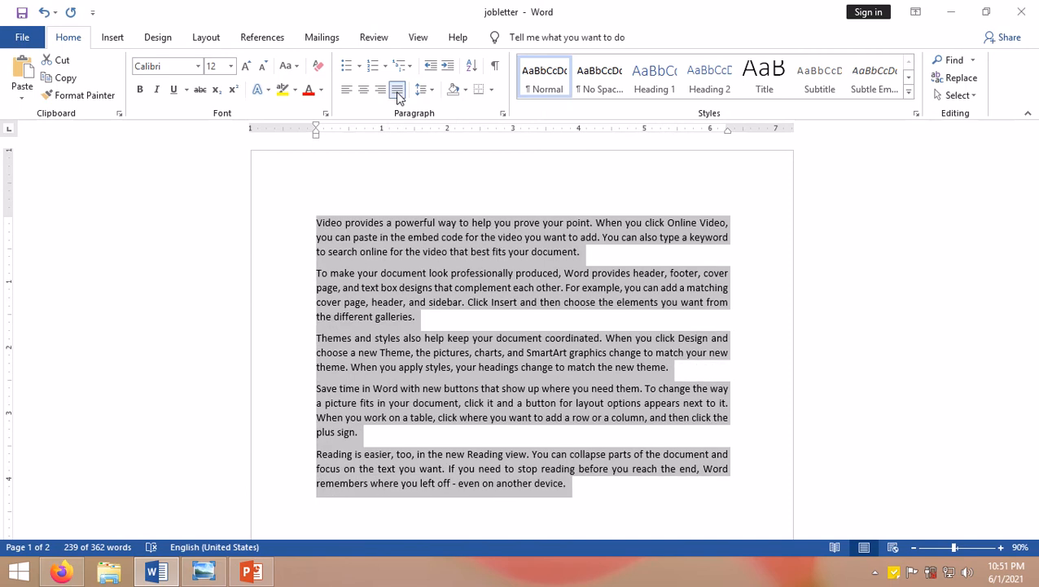
Step: Highlight each of the five justified sample paragraphs in turn to point out the separate paragraphs
click(317, 228)
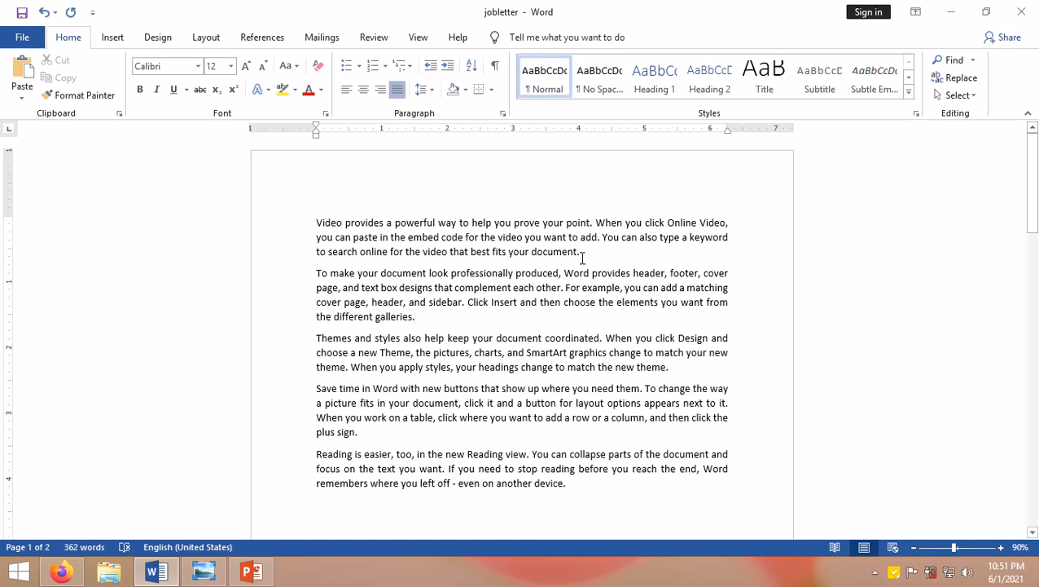
drag(580, 252, 316, 216)
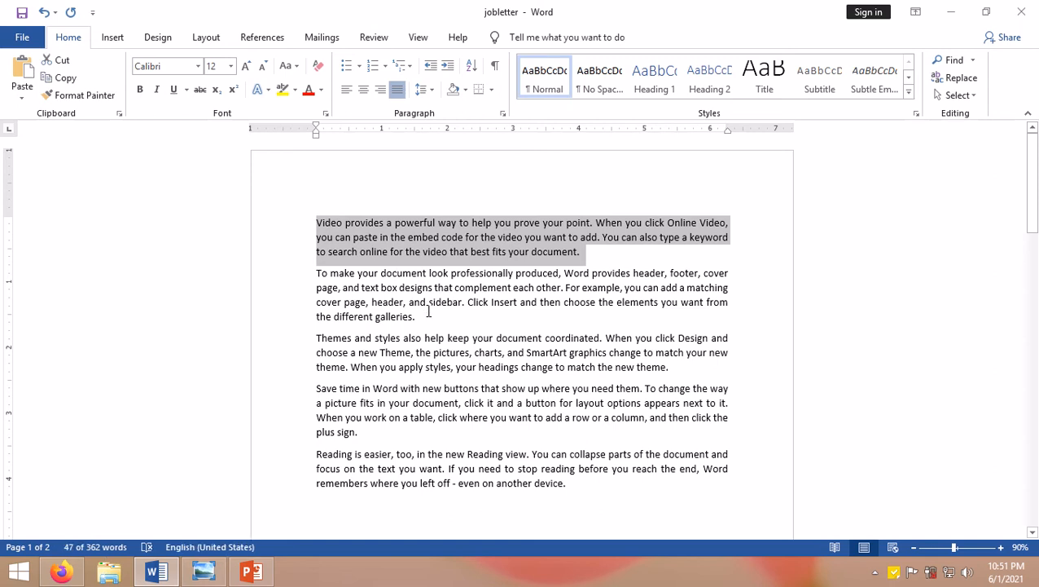
drag(416, 318, 316, 254)
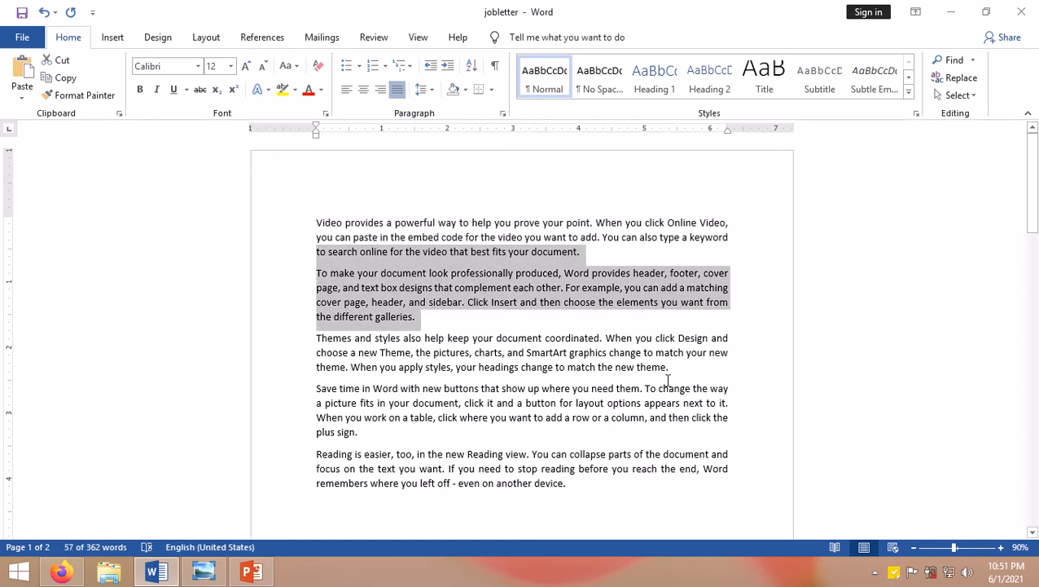
drag(656, 367, 331, 335)
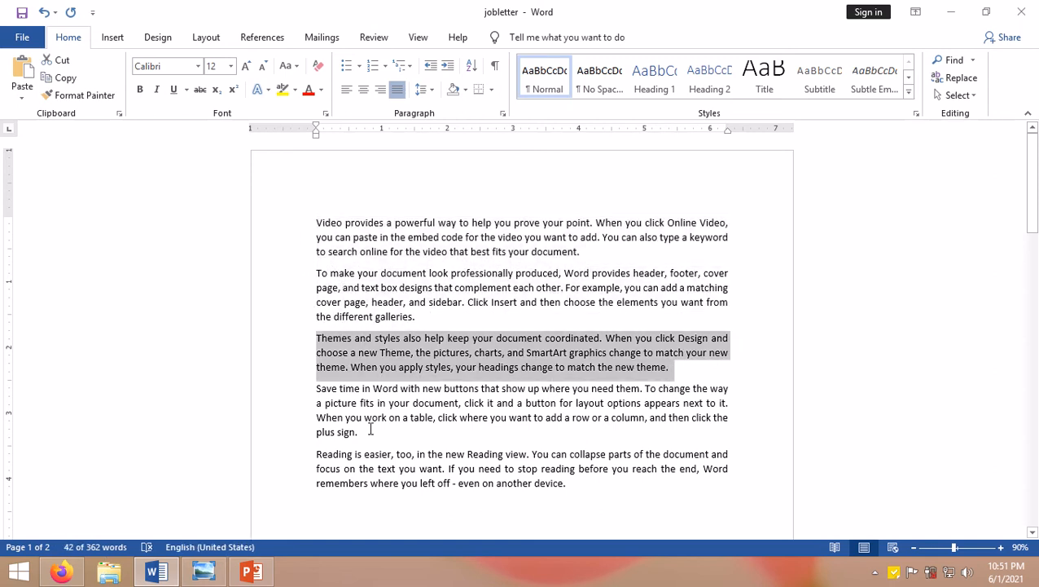
drag(359, 432, 307, 386)
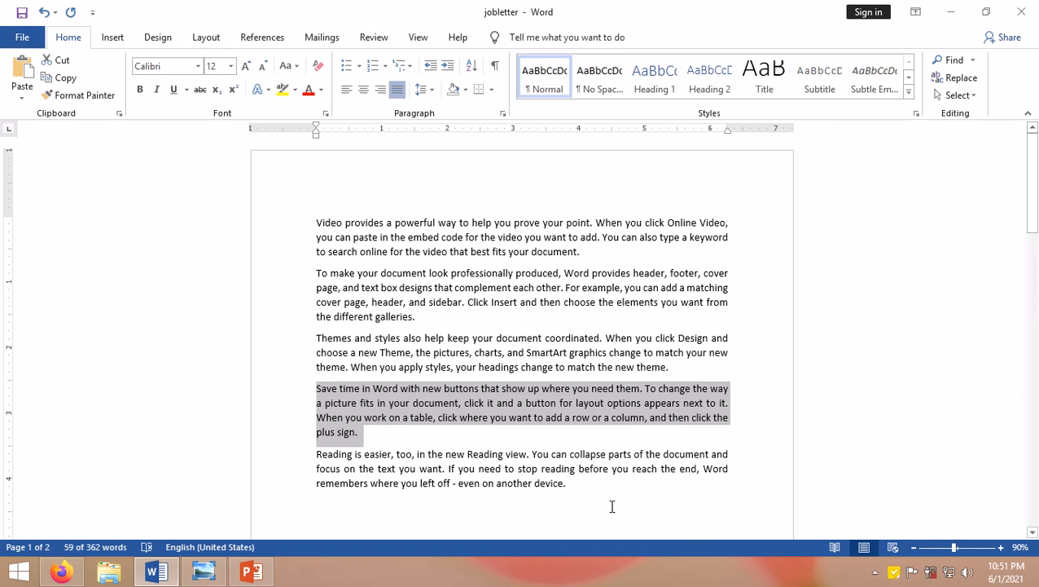
drag(452, 512, 318, 454)
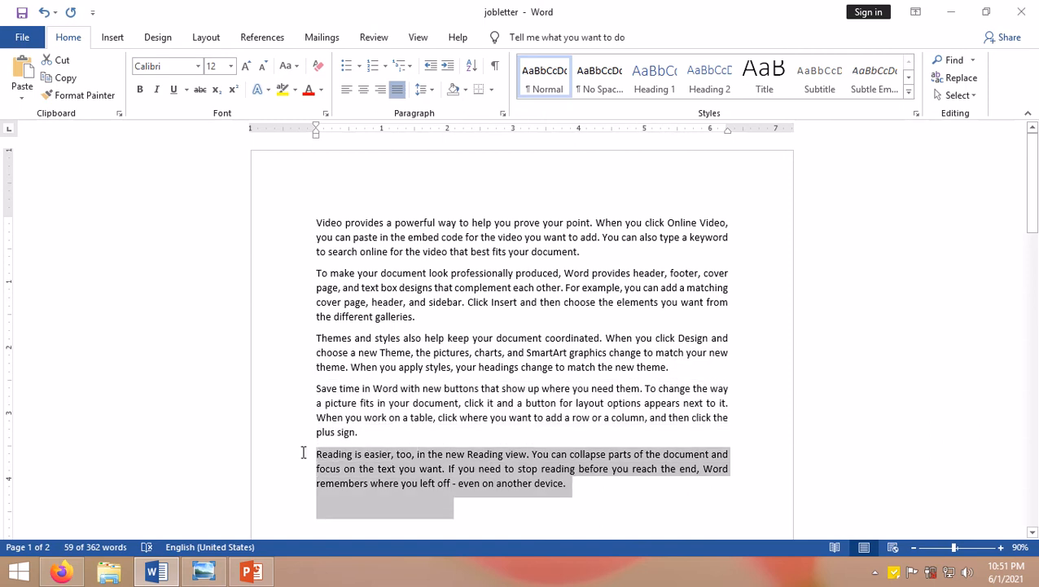
Step: Merge the last two sample paragraphs into one, with a space between "plus sign." and "Reading is easier"
click(503, 440)
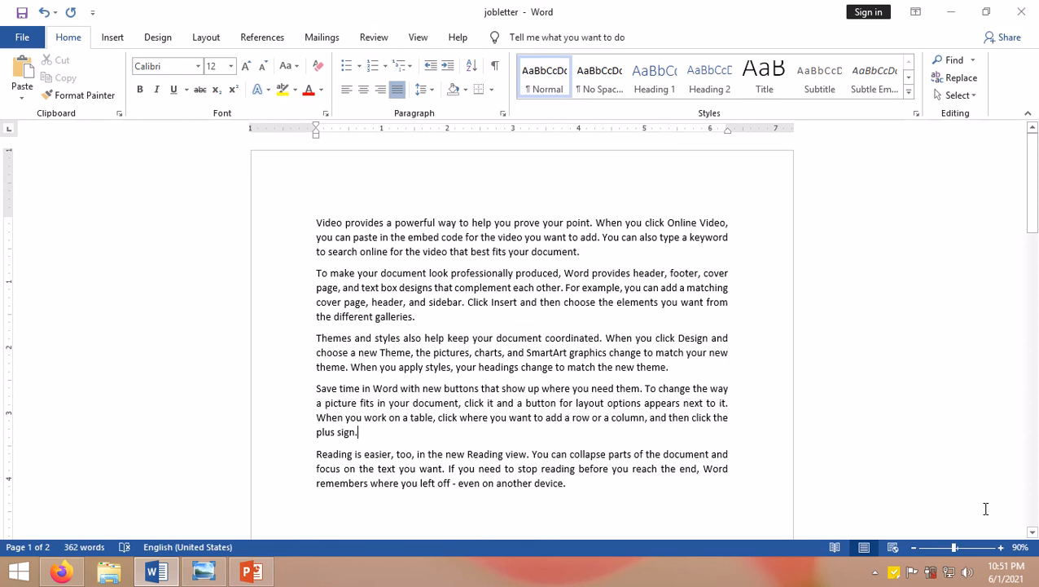
key(Delete)
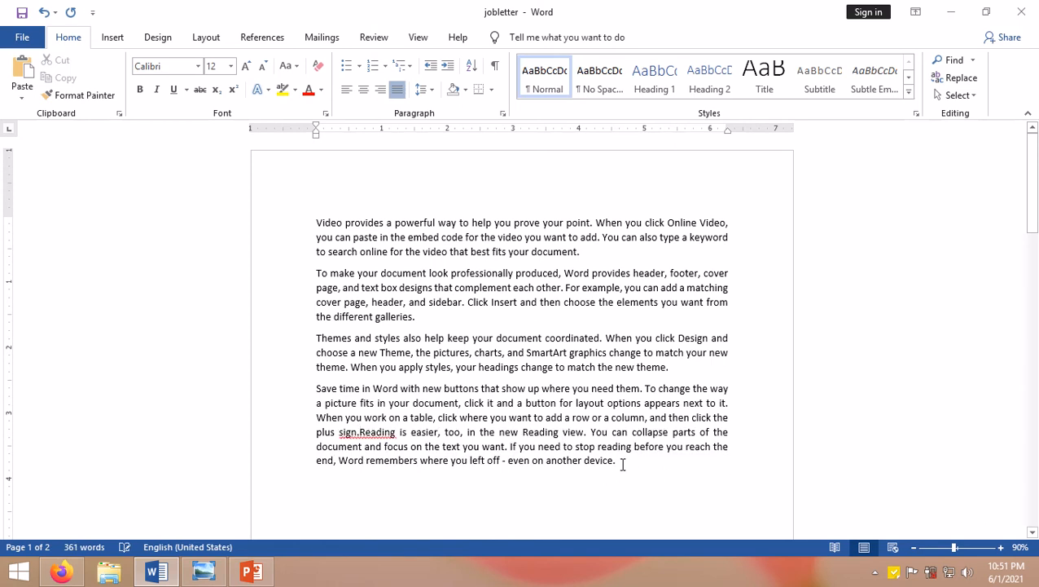
click(618, 463)
click(362, 432)
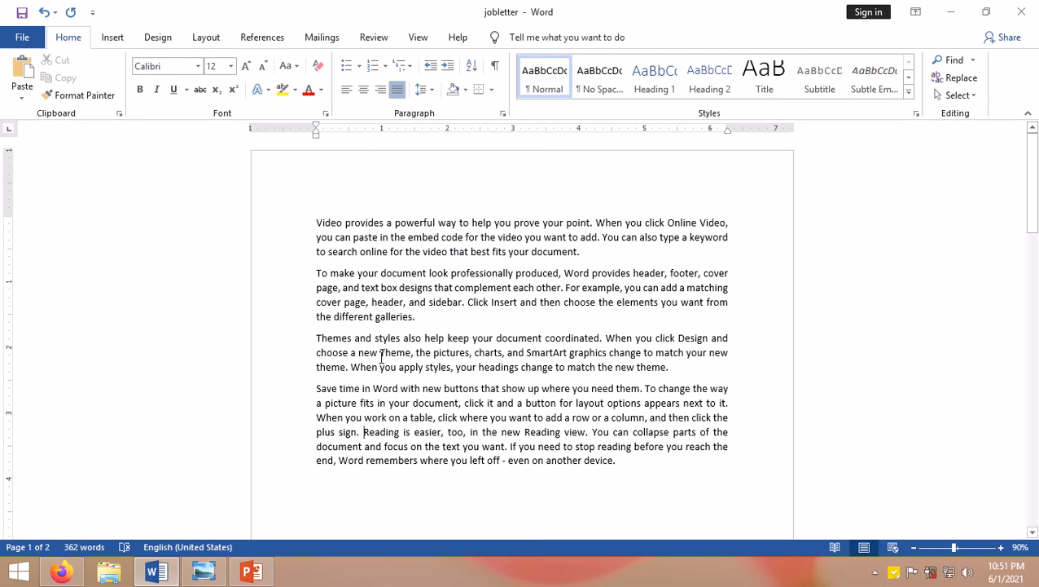
Step: Switch to the Align Text Left desktop note and review its first two listed uses, highlighting each
click(951, 14)
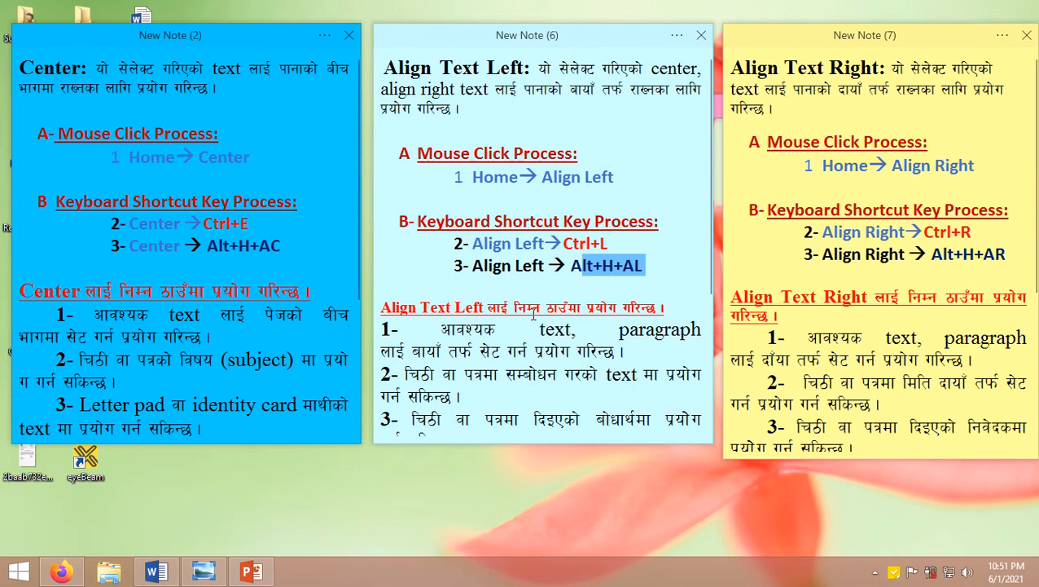
scroll(515, 291, down, 5)
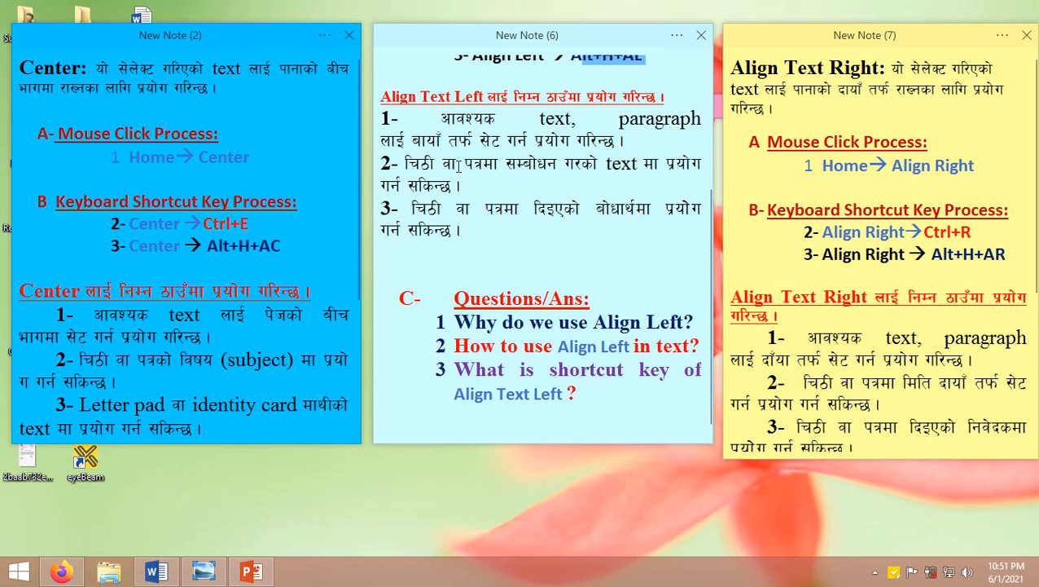
scroll(459, 166, up, 5)
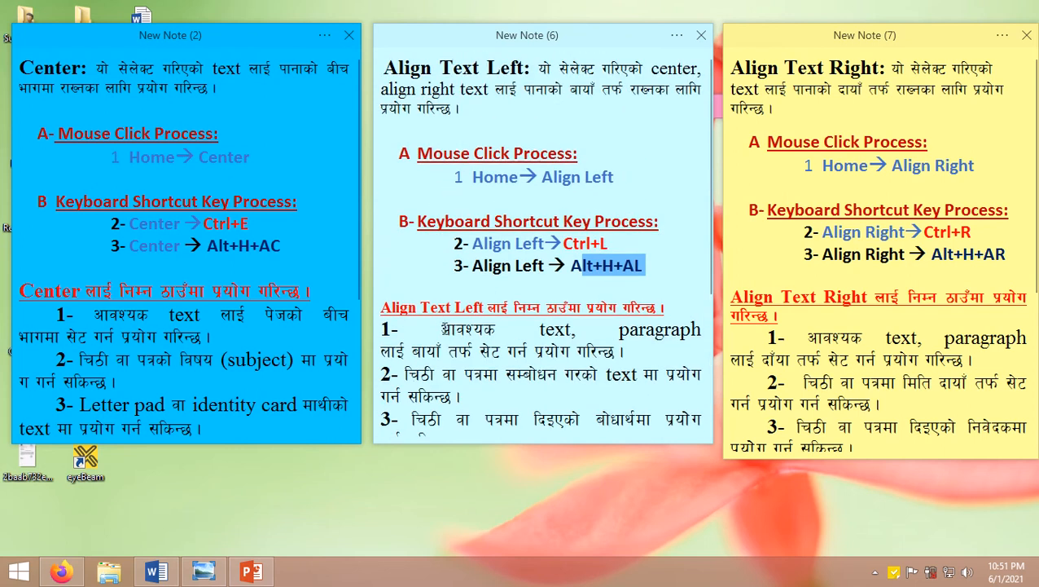
drag(443, 329, 631, 356)
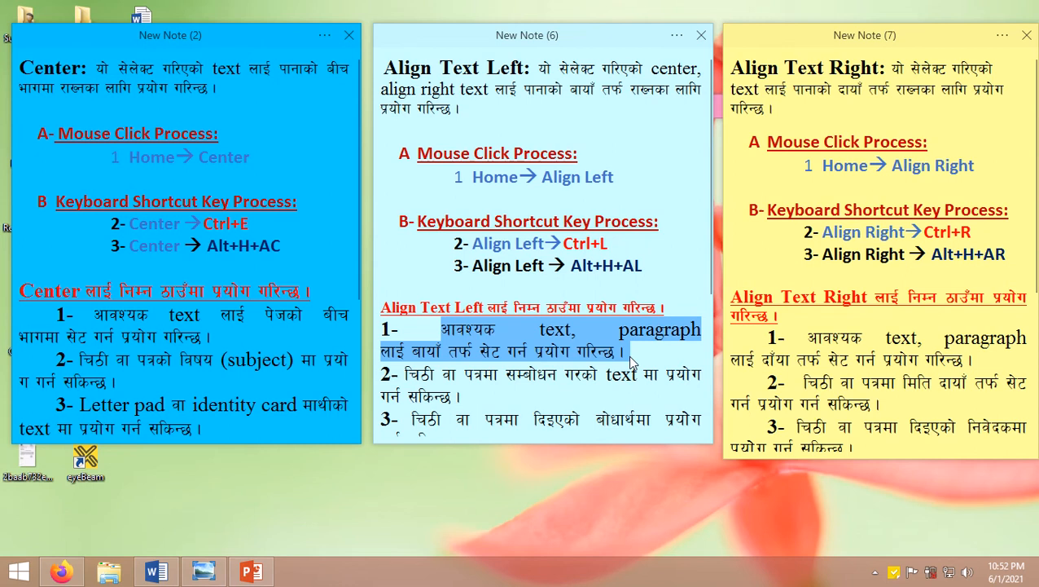
scroll(628, 355, down, 3)
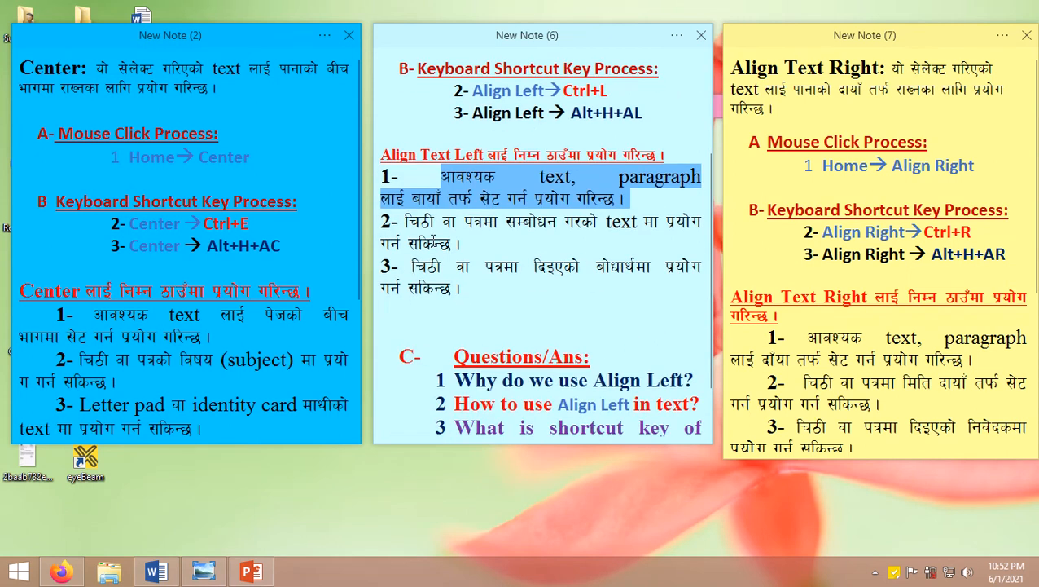
drag(402, 218, 617, 248)
click(493, 249)
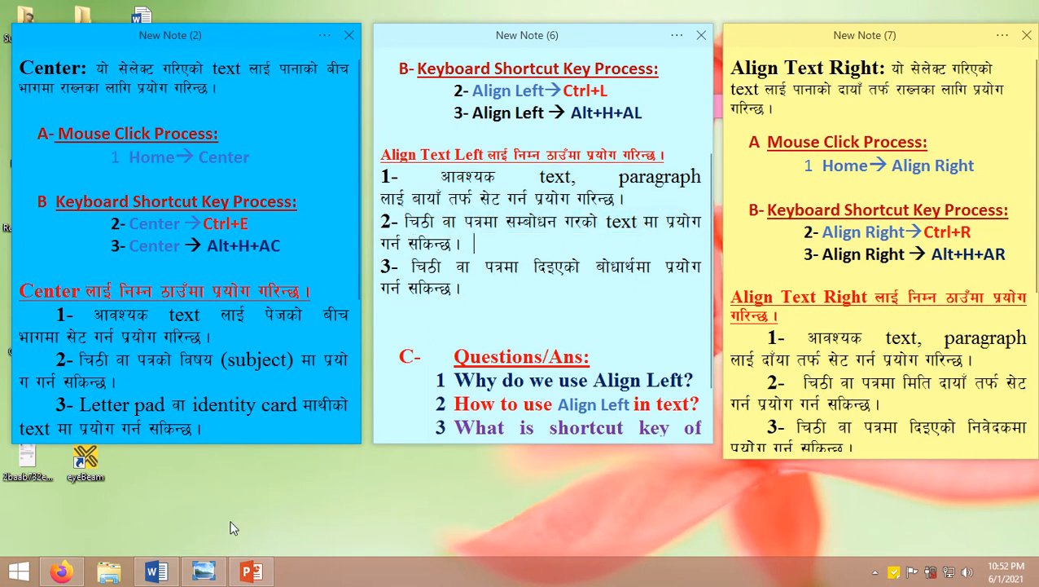
Step: View the scanned bank letter in Windows Photo Viewer, return to the Align Text Left note and highlight its third use
click(205, 572)
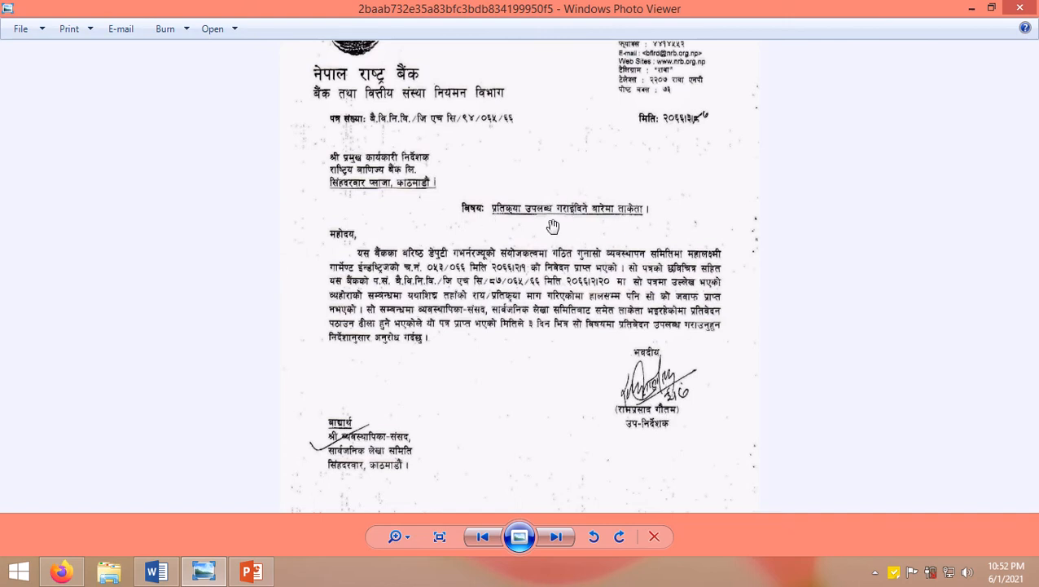
click(972, 8)
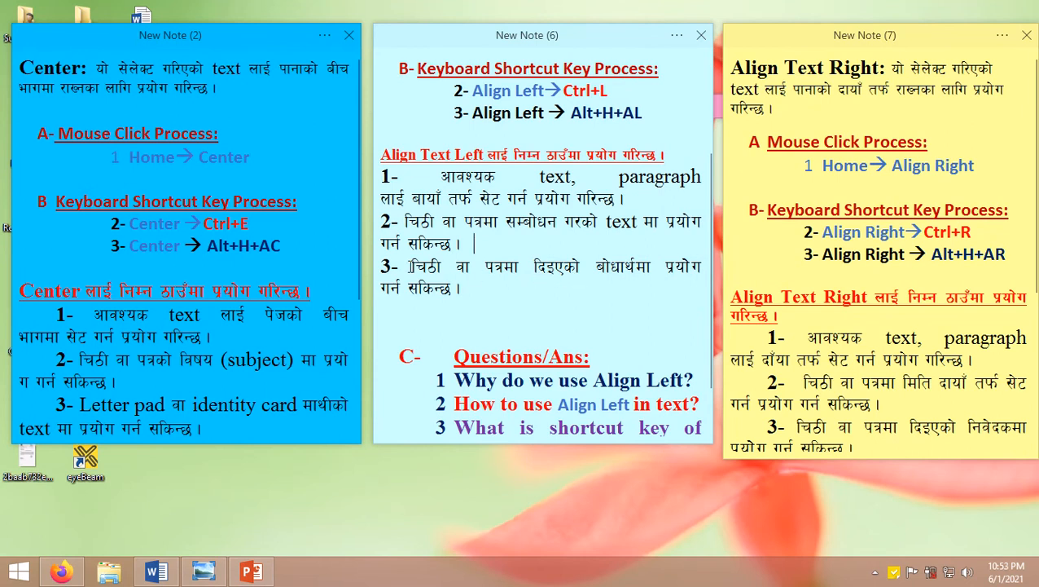
drag(410, 266, 607, 290)
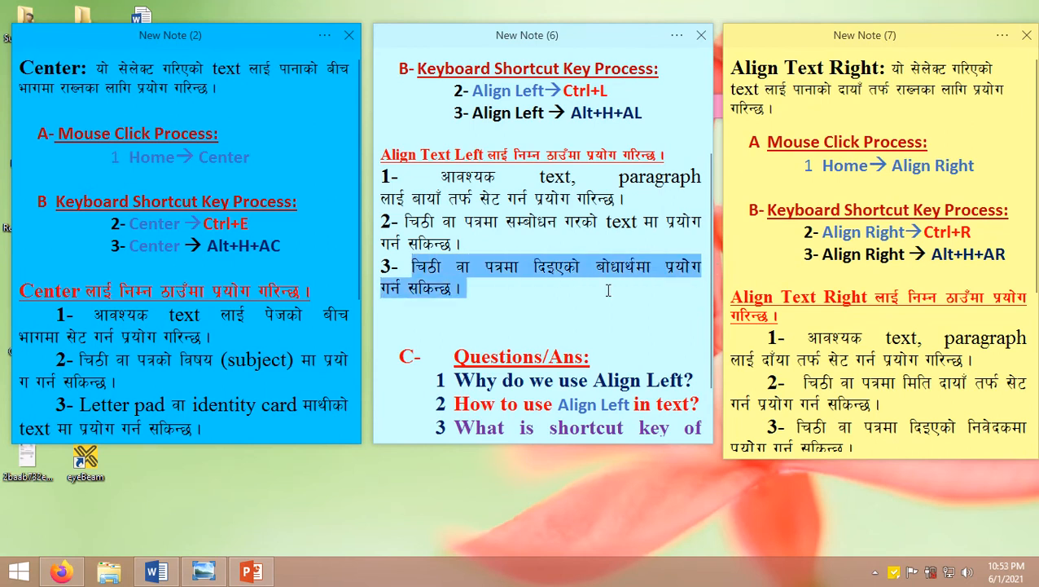
click(455, 298)
Step: Highlight the Align Text Left note's definition and its question "How to use Align Left in text?"
scroll(464, 325, down, 1)
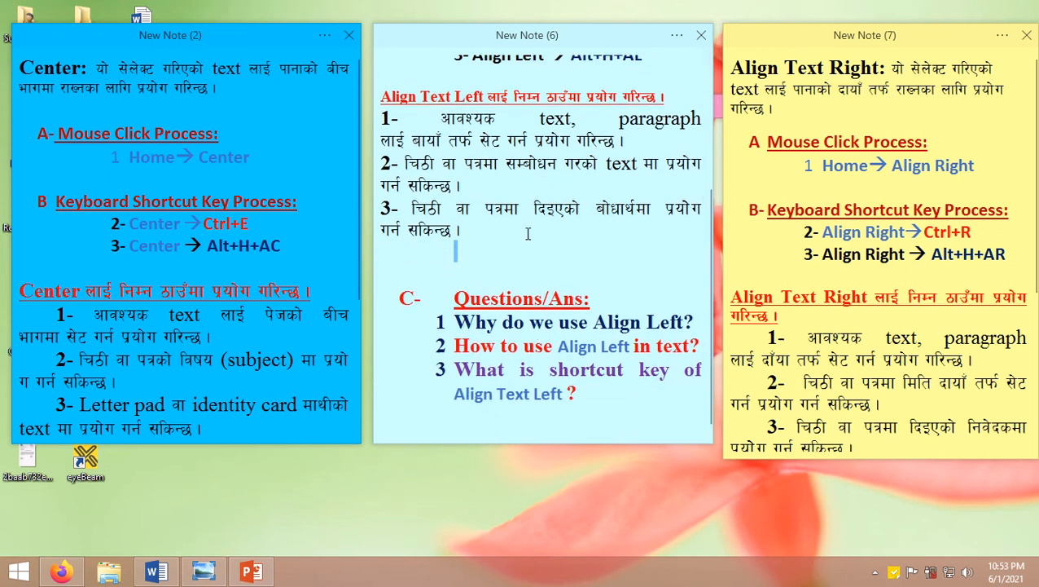
scroll(528, 234, up, 4)
drag(537, 68, 566, 114)
scroll(517, 206, down, 4)
drag(691, 347, 440, 347)
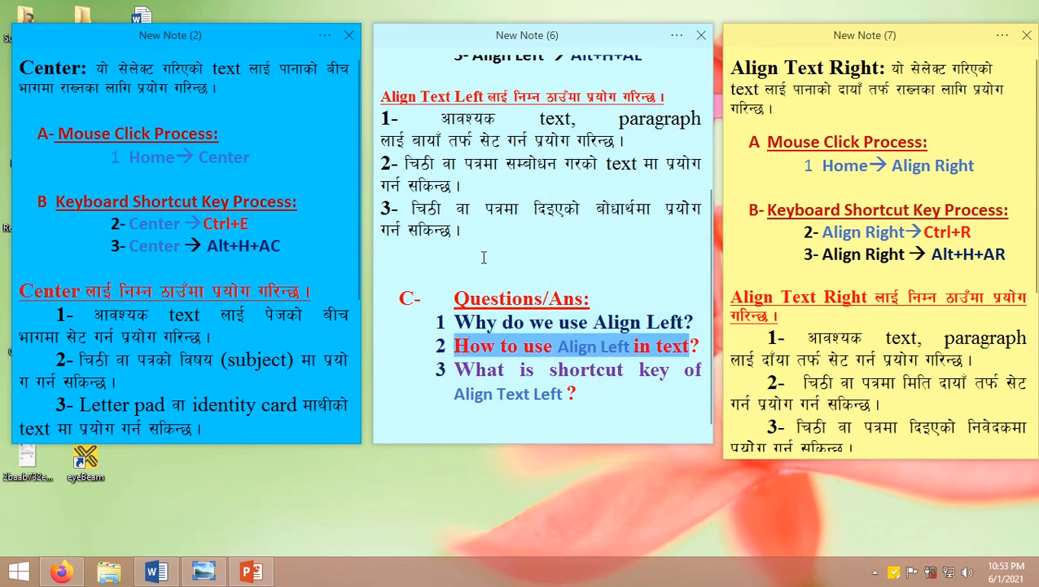
Step: In the Word document, align the first sample paragraph left
click(155, 572)
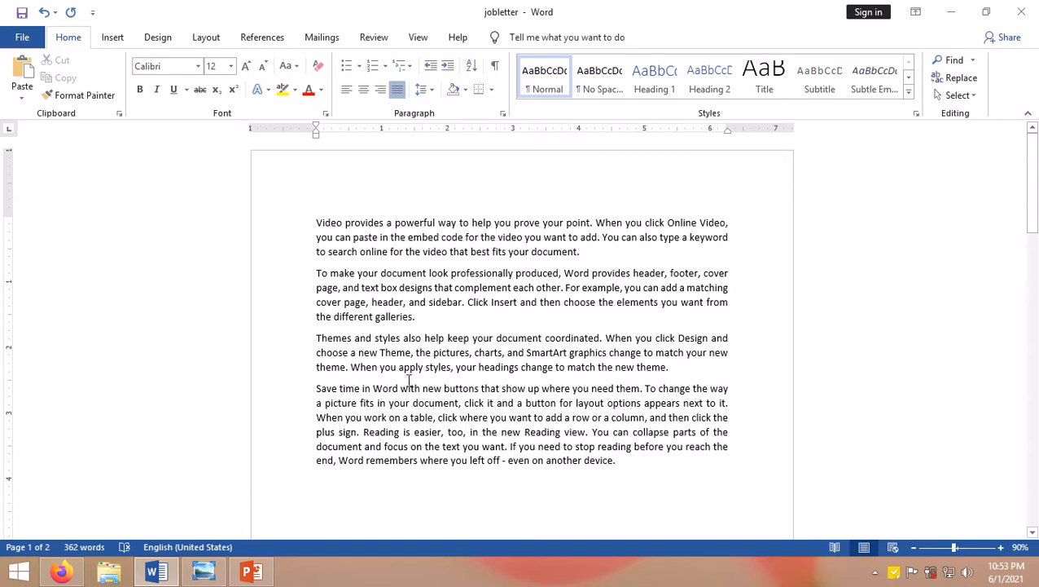
click(317, 223)
drag(424, 228, 591, 259)
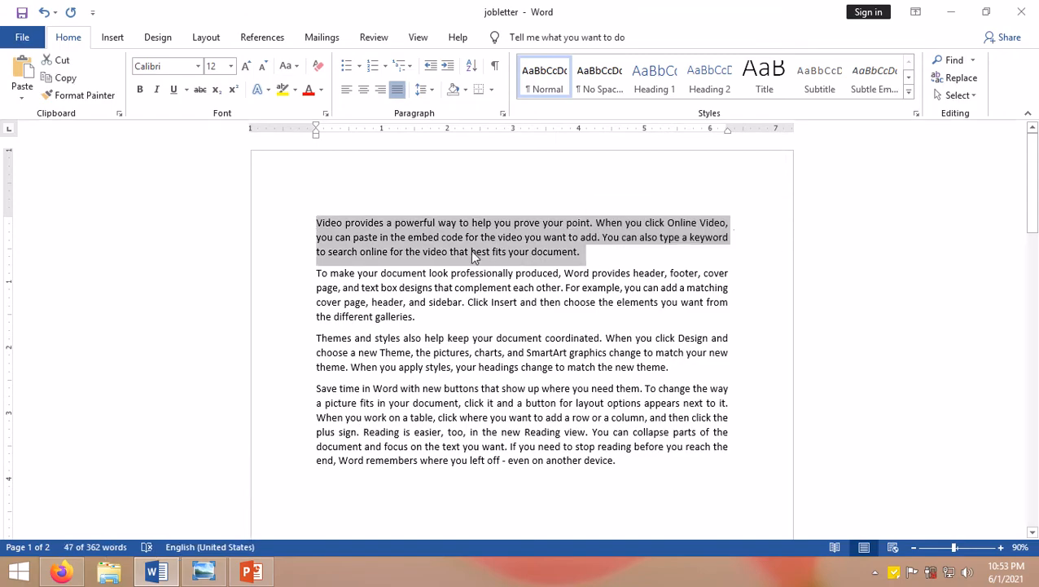
click(346, 96)
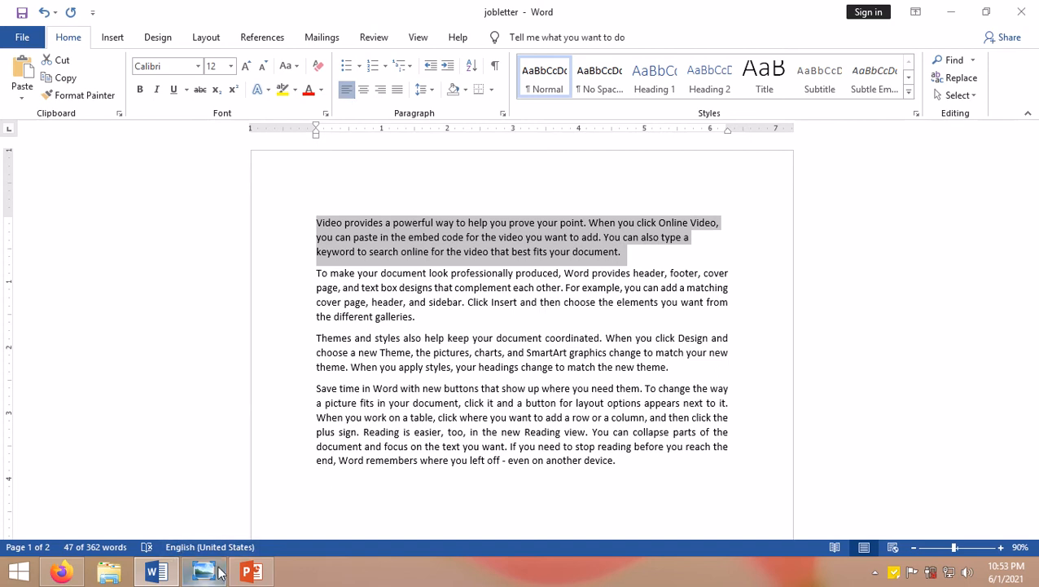
Step: Return to the Align Text Left note and highlight its shortcut question, followed by the Ctrl+L and Alt+H+AL answers
click(951, 12)
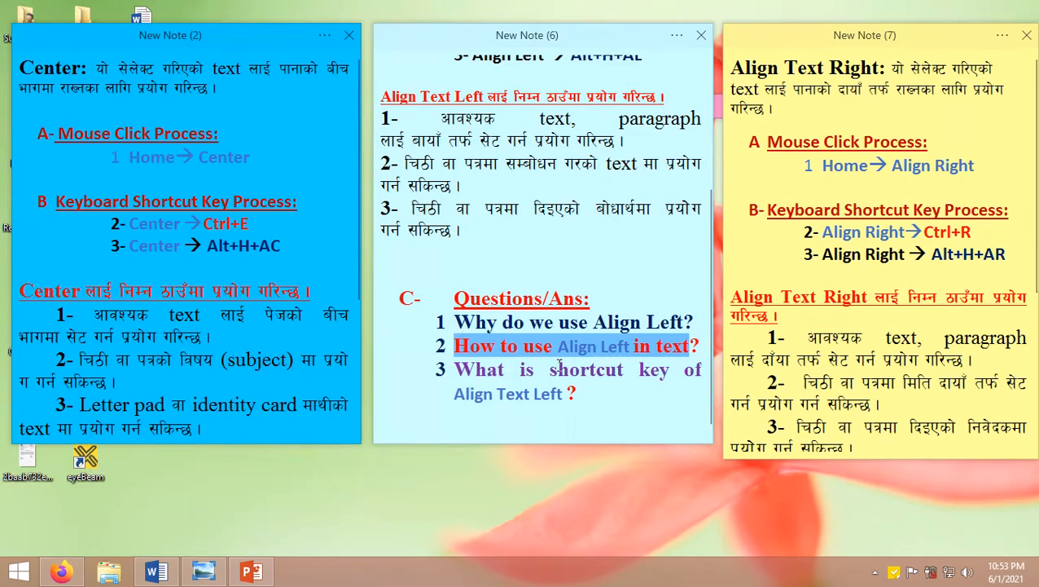
drag(462, 368, 571, 394)
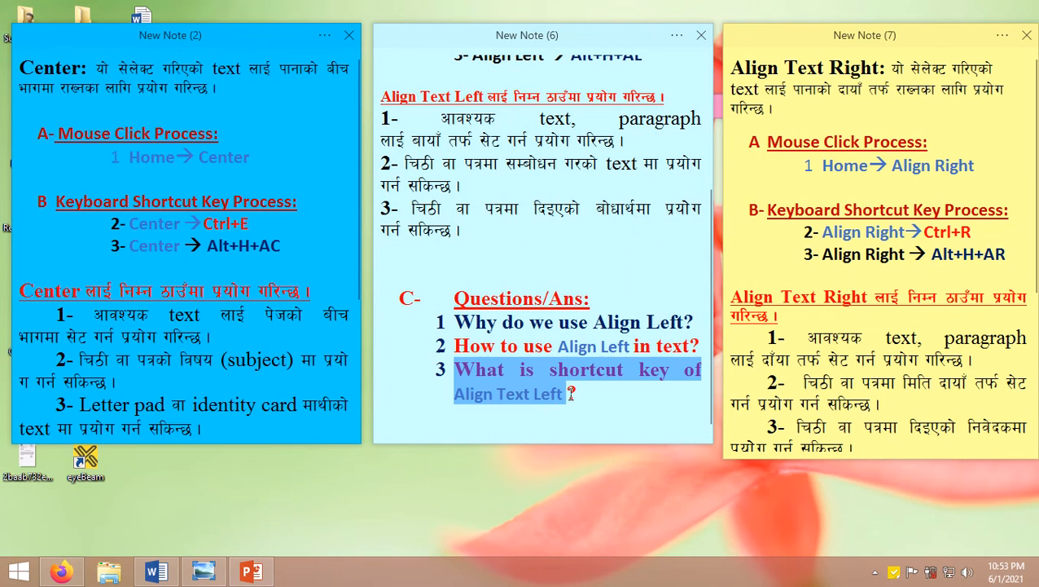
scroll(575, 271, up, 5)
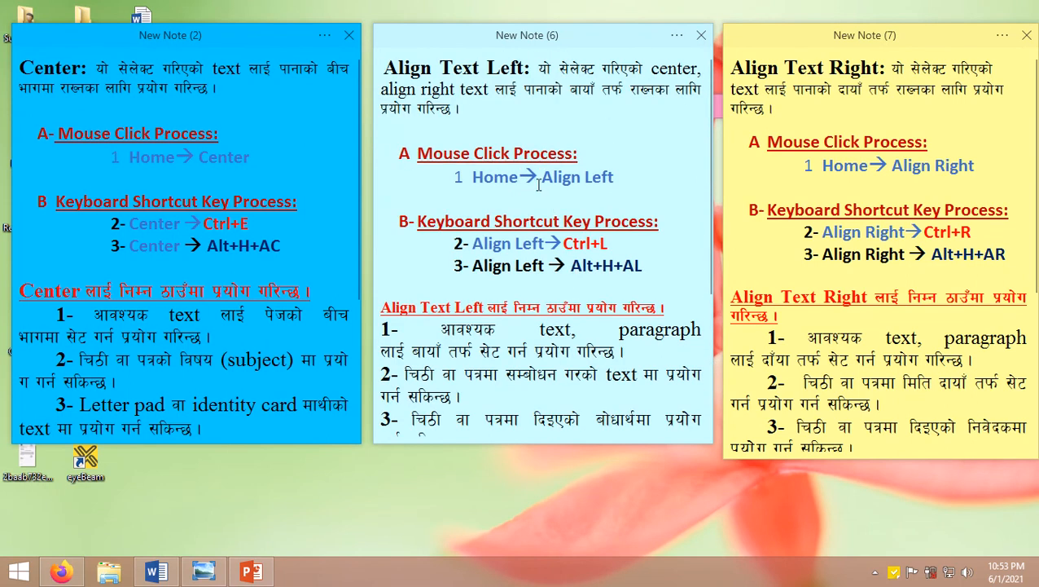
drag(564, 243, 617, 242)
drag(567, 269, 646, 265)
click(653, 270)
Step: Collapse the Align Text Left note and move the Center note towards the middle of the desktop
double_click(518, 36)
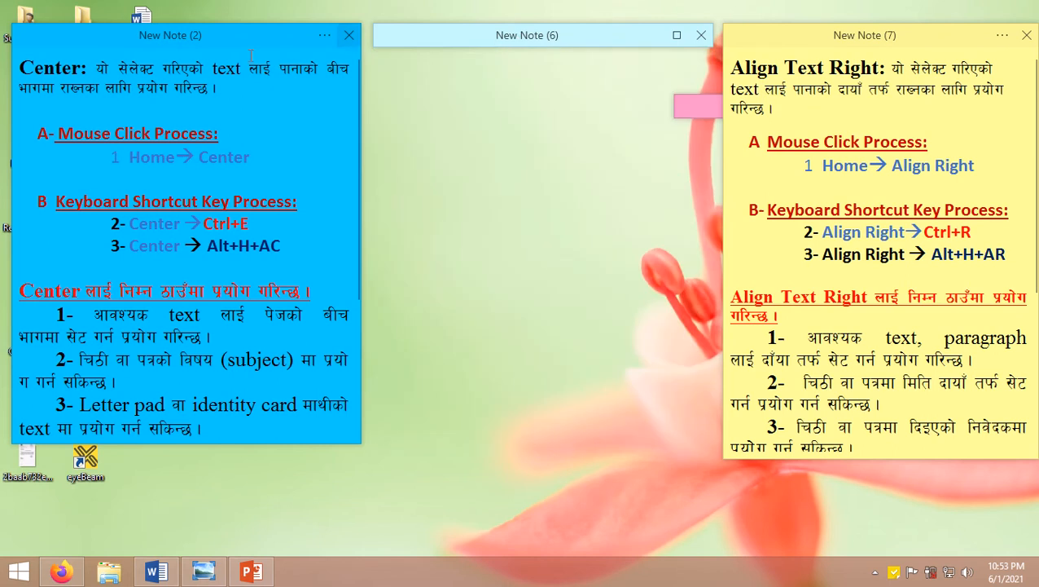
drag(175, 35, 422, 92)
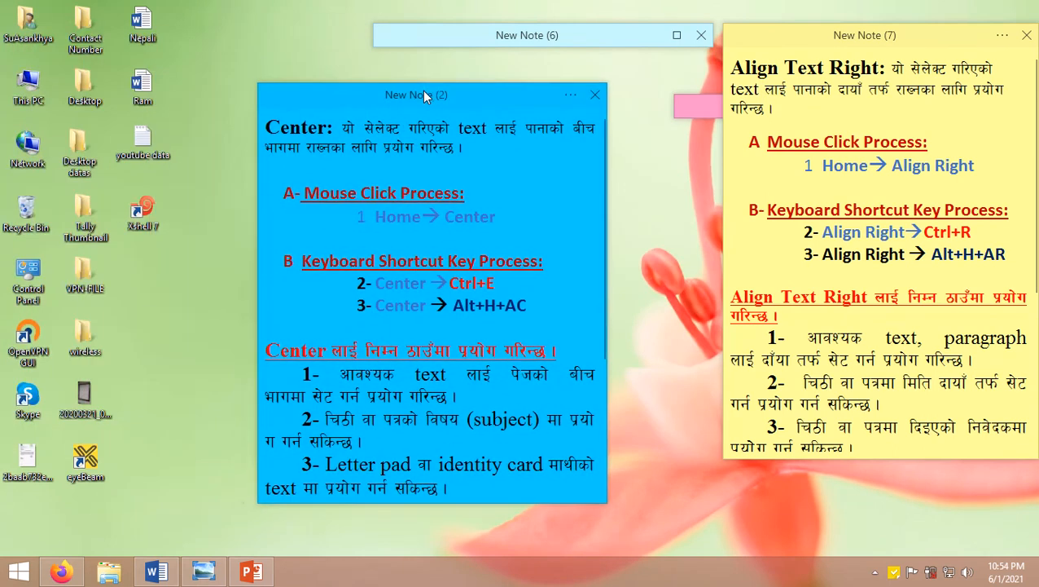
Step: Switch to the Word document and centre the first sample paragraph
click(155, 570)
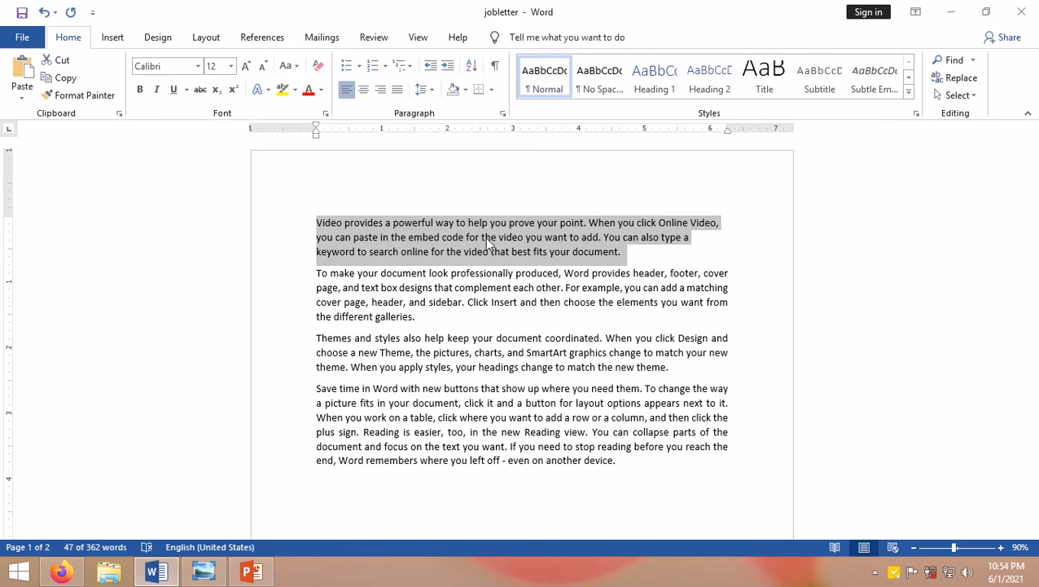
click(486, 238)
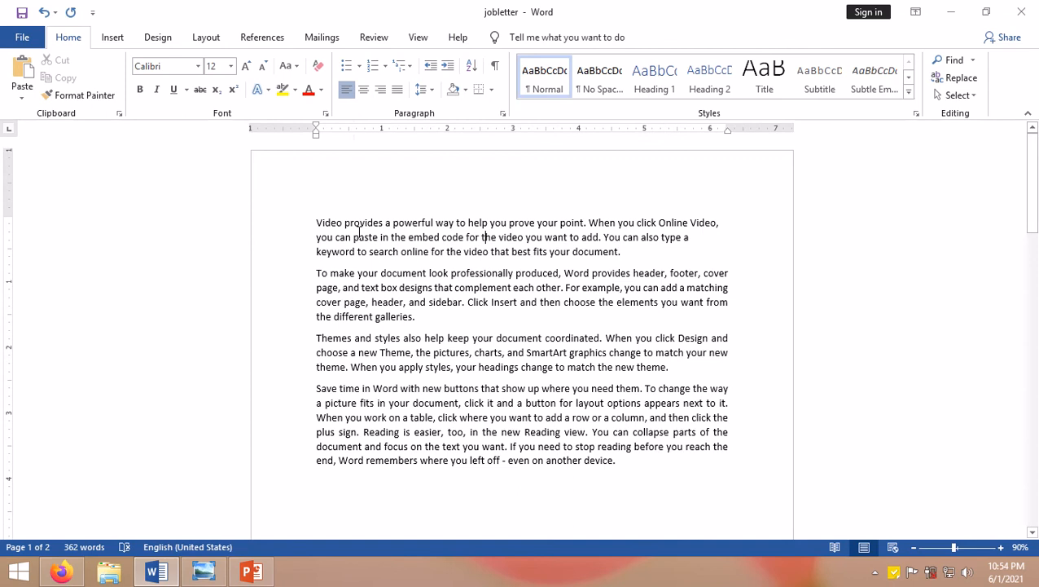
drag(317, 222, 643, 253)
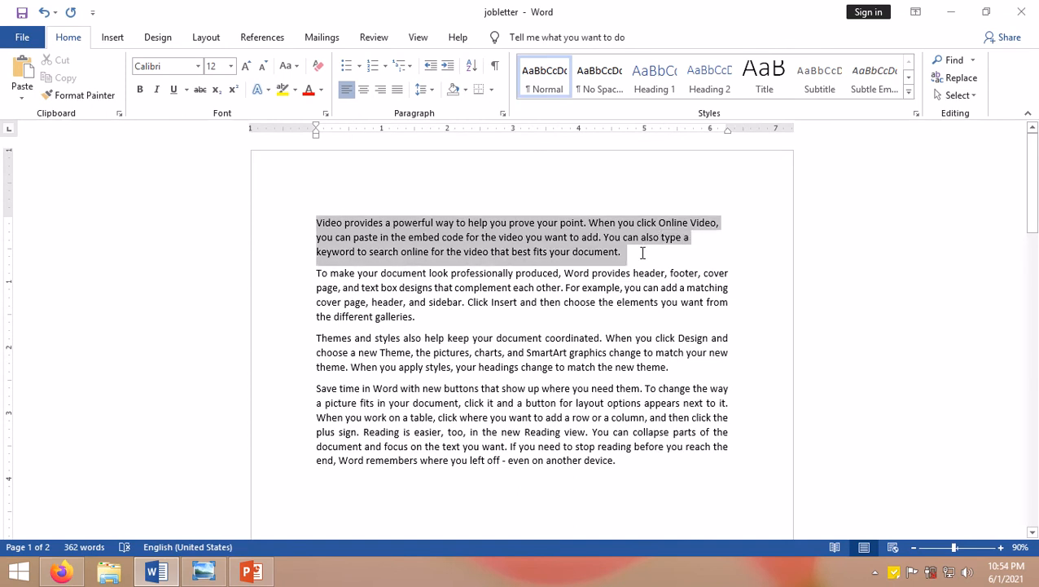
click(368, 94)
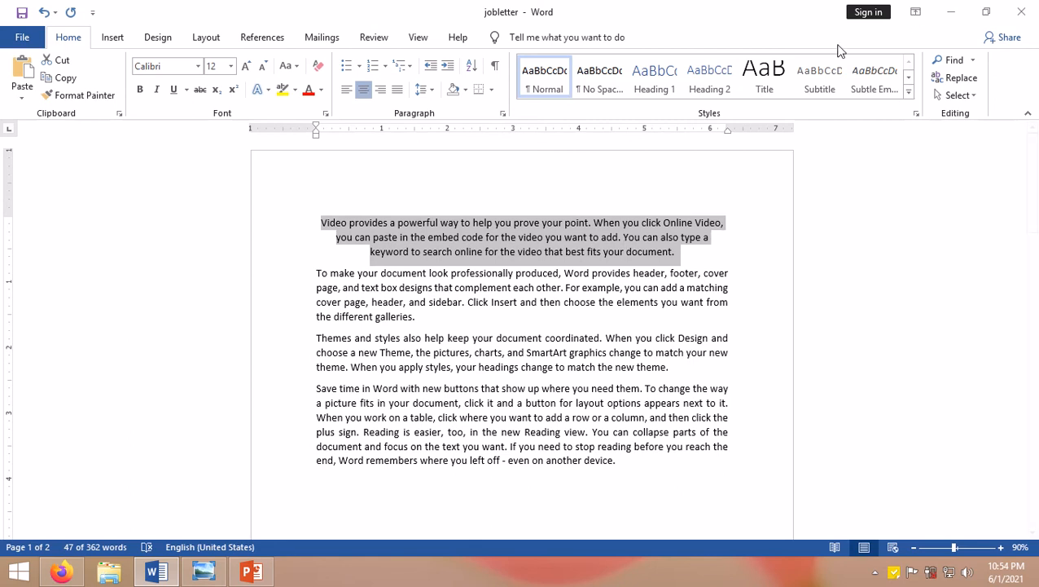
Step: Return to the Center desktop note and highlight its definition and the Home → Center command
click(950, 11)
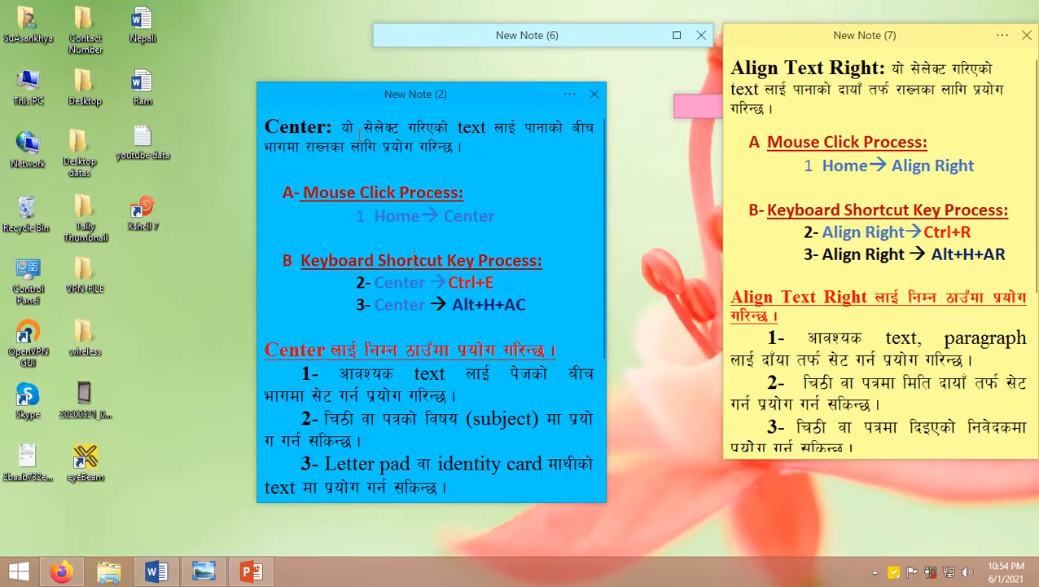
drag(341, 127, 475, 149)
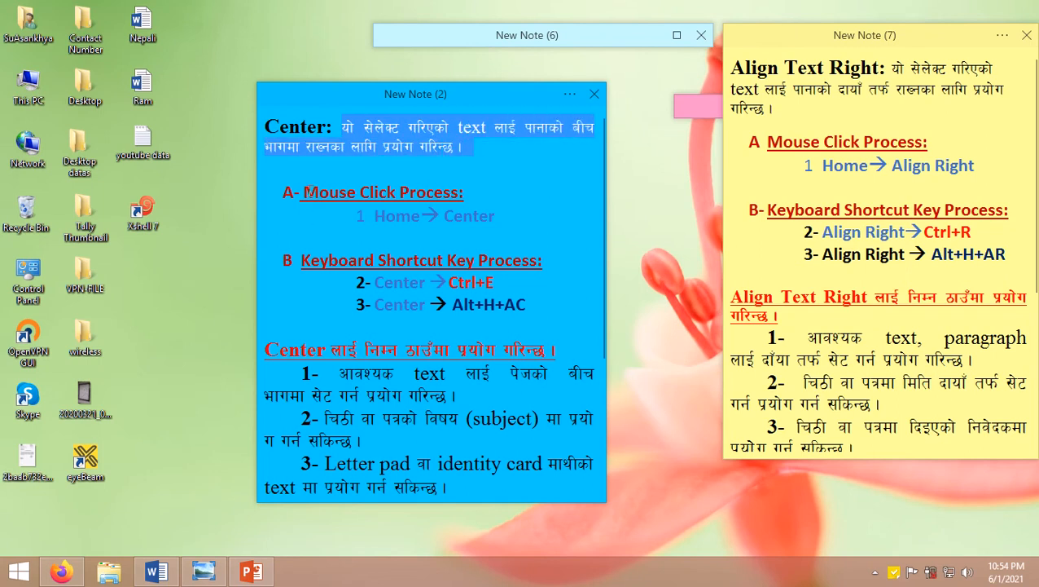
drag(305, 192, 373, 216)
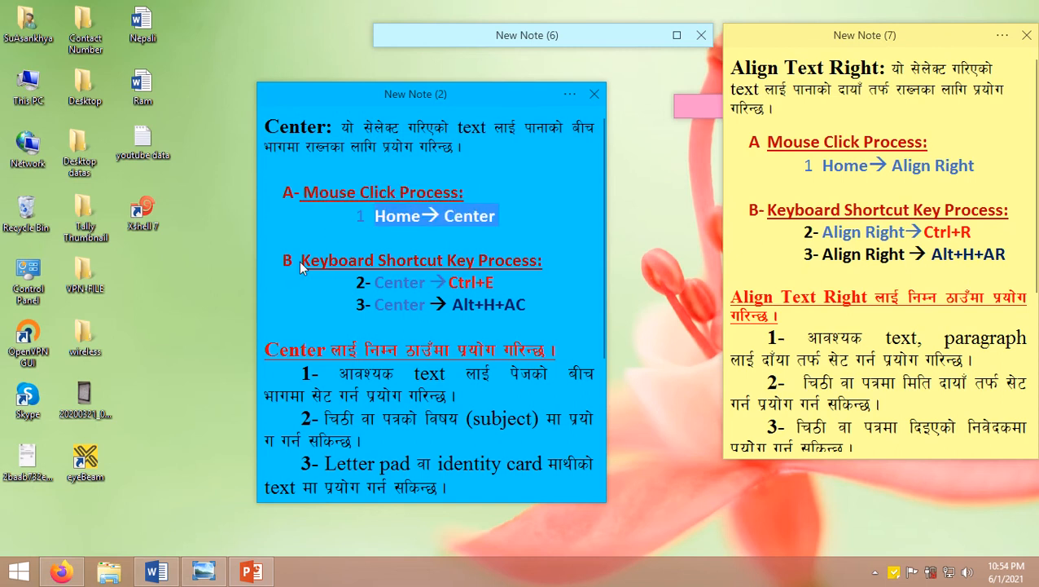
Step: Highlight the Center note's Keyboard Shortcut Key Process heading with its Ctrl+E and Alt+H+AC entries, and its first listed use
drag(299, 260, 537, 260)
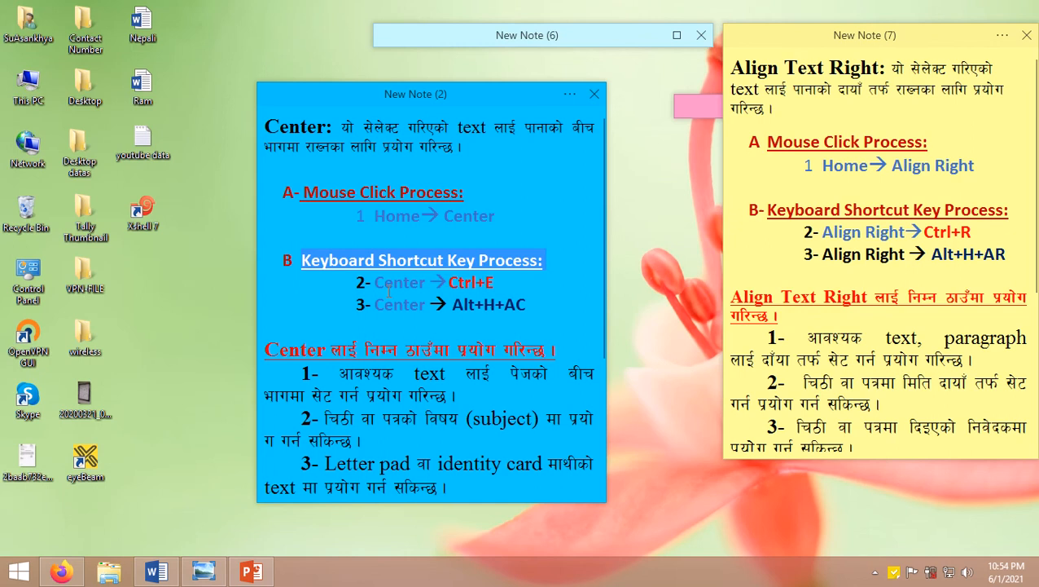
drag(380, 282, 516, 304)
drag(447, 282, 510, 283)
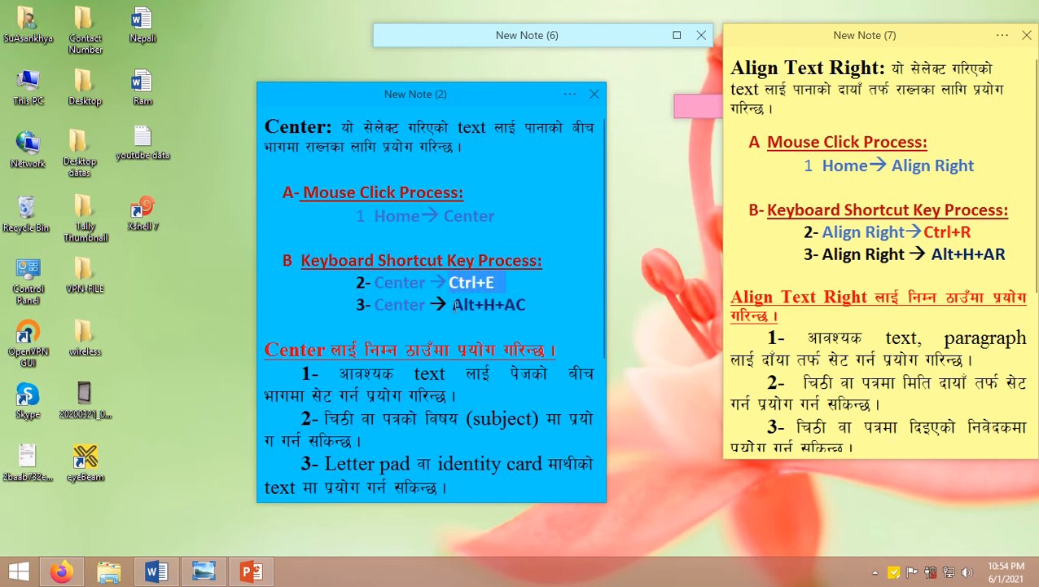
drag(455, 305, 368, 283)
click(298, 339)
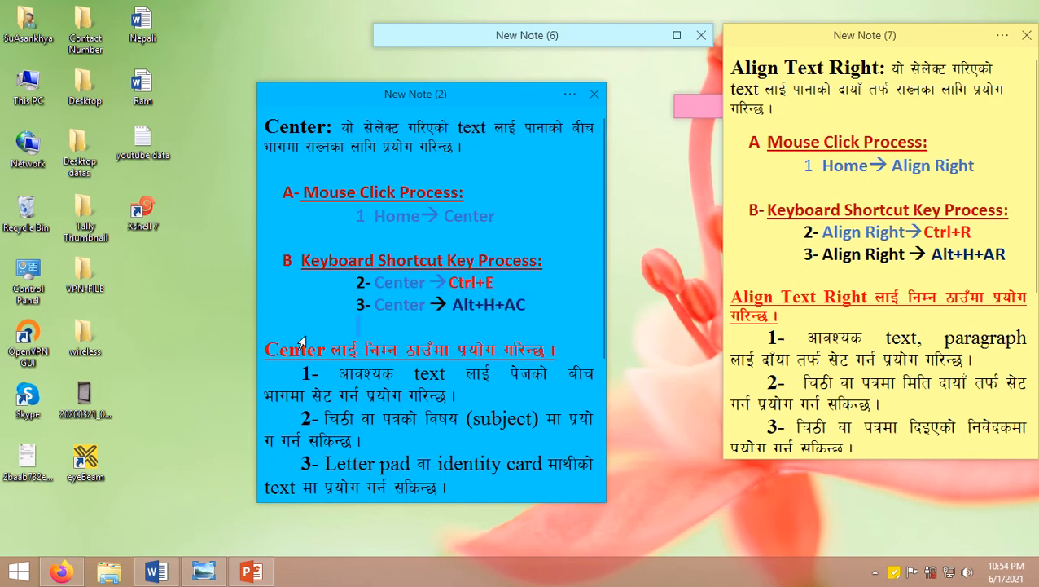
scroll(299, 338, down, 3)
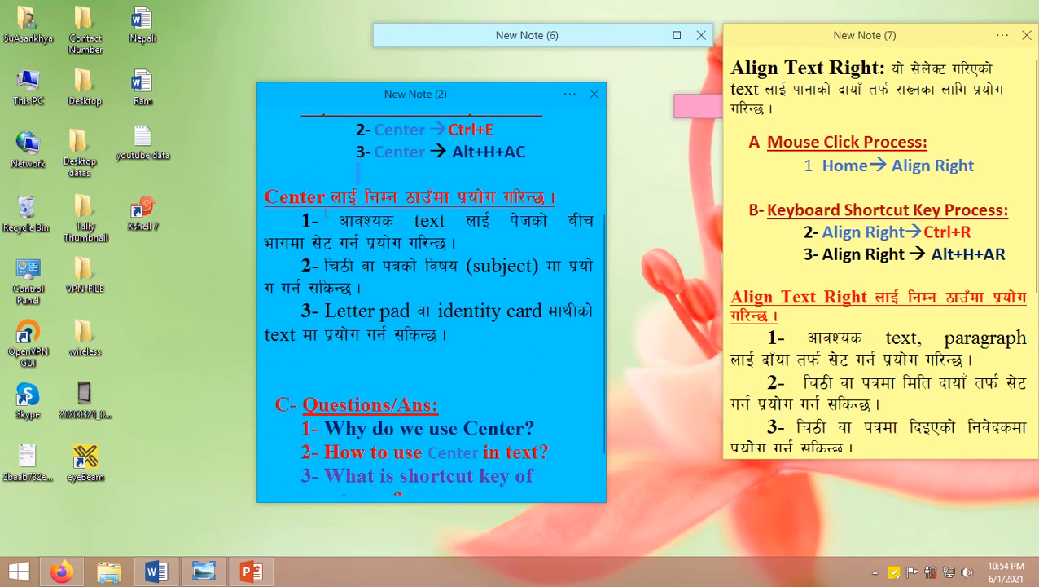
drag(341, 221, 469, 244)
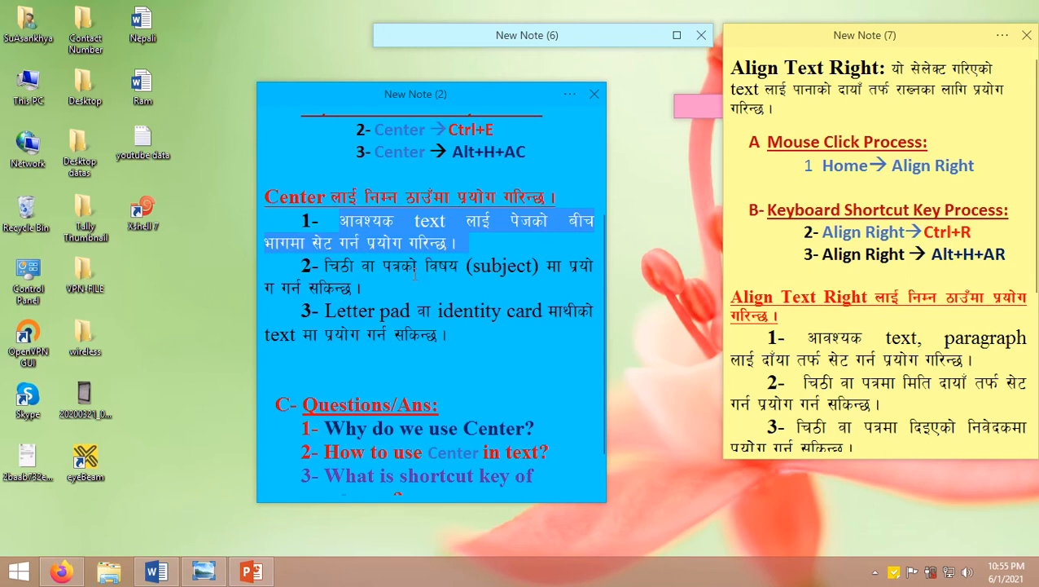
Step: Switch to the Word document and centre the second sample paragraph, toggling it back to left alignment once before centring it again
click(156, 572)
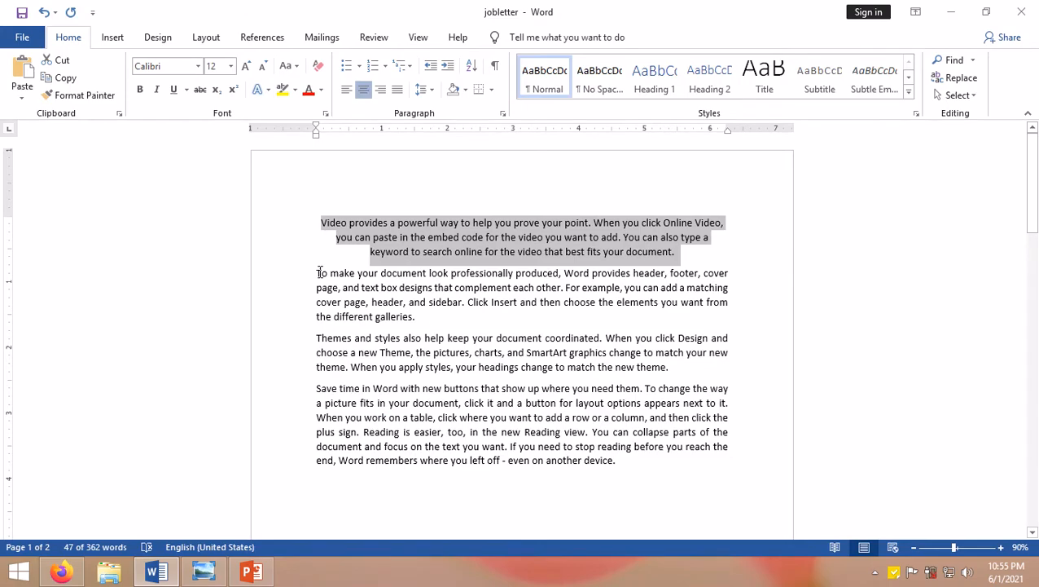
drag(315, 272, 447, 322)
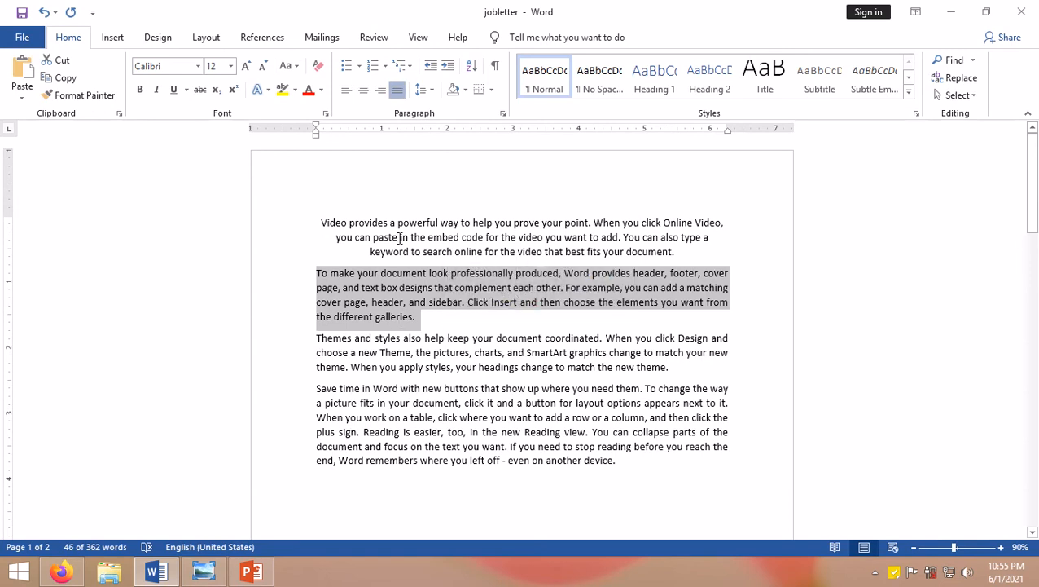
key(ctrl+e)
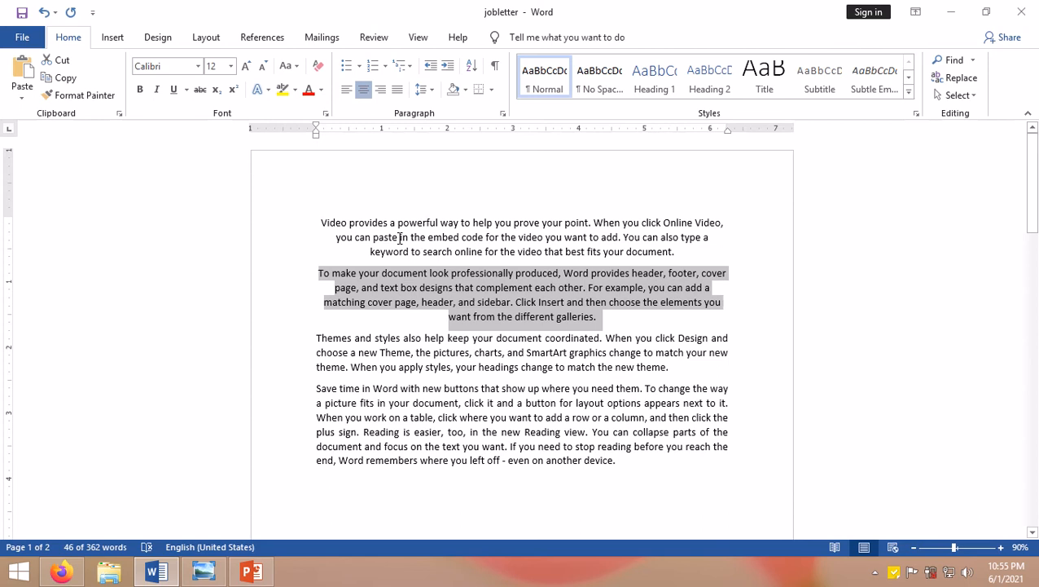
click(364, 91)
click(364, 91)
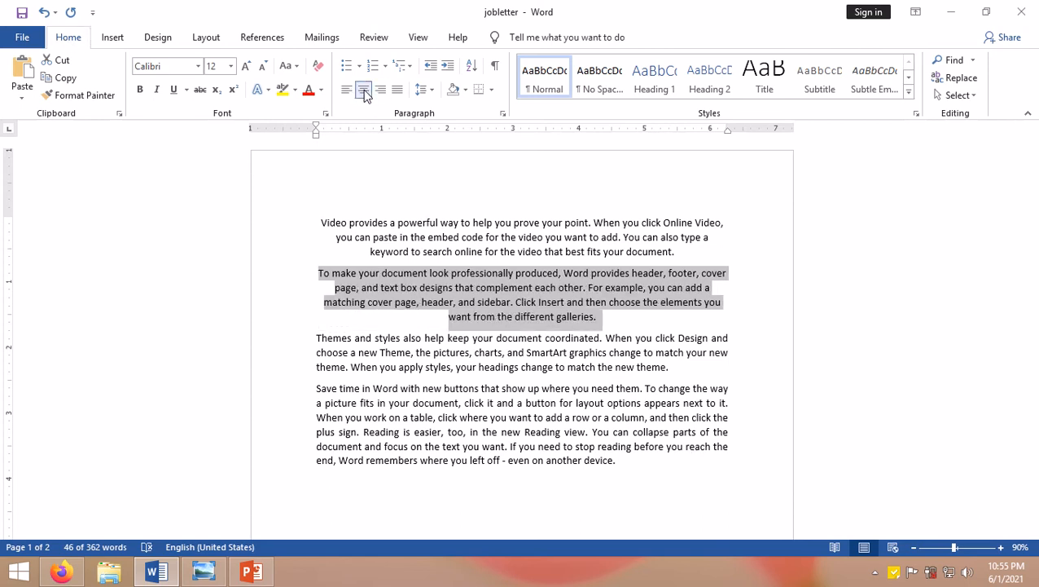
click(364, 92)
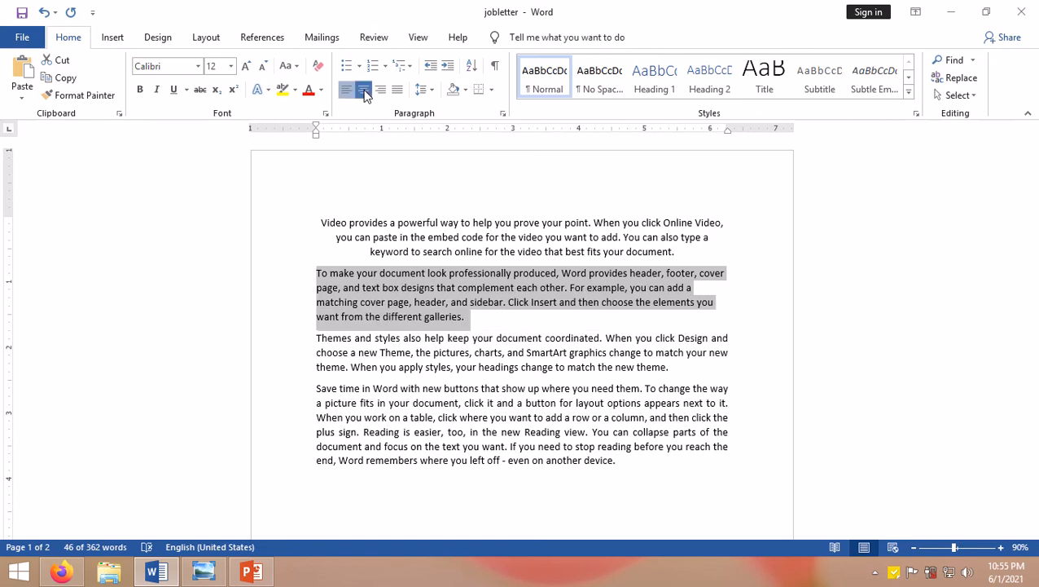
click(364, 91)
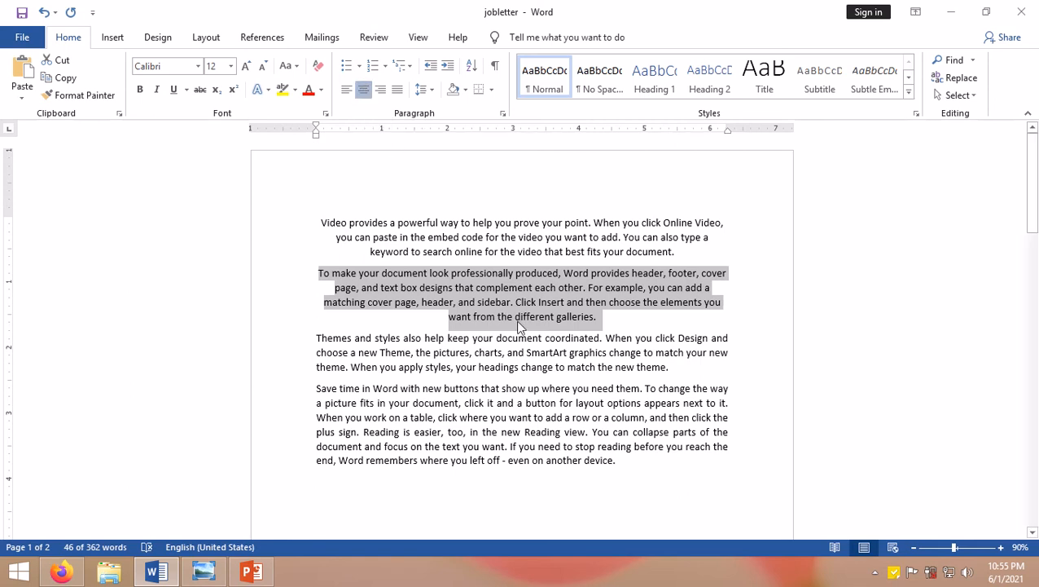
Step: Return to the Center desktop note and highlight its second listed use, the subject of a letter
click(952, 13)
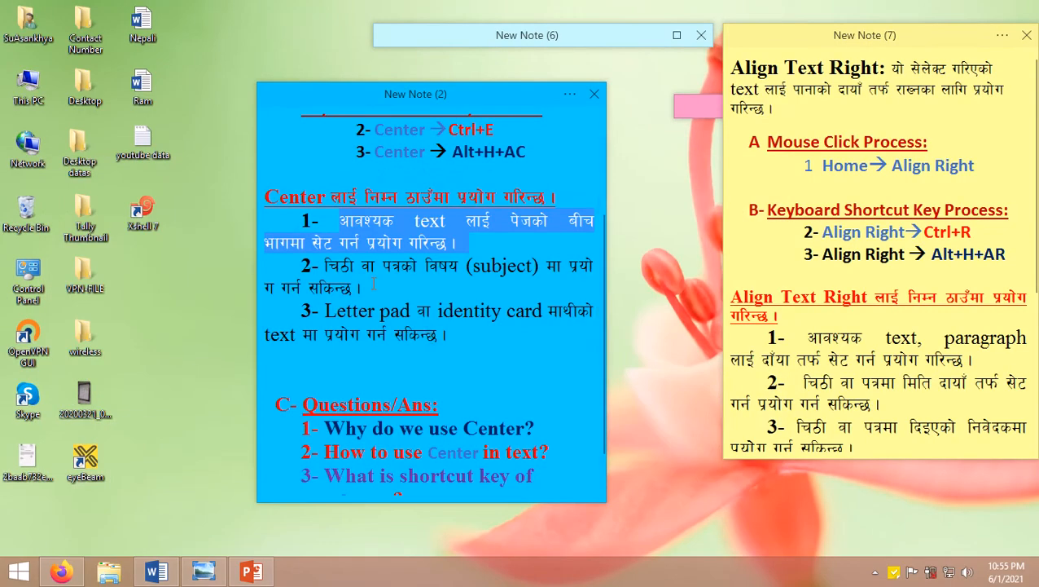
drag(325, 265, 377, 293)
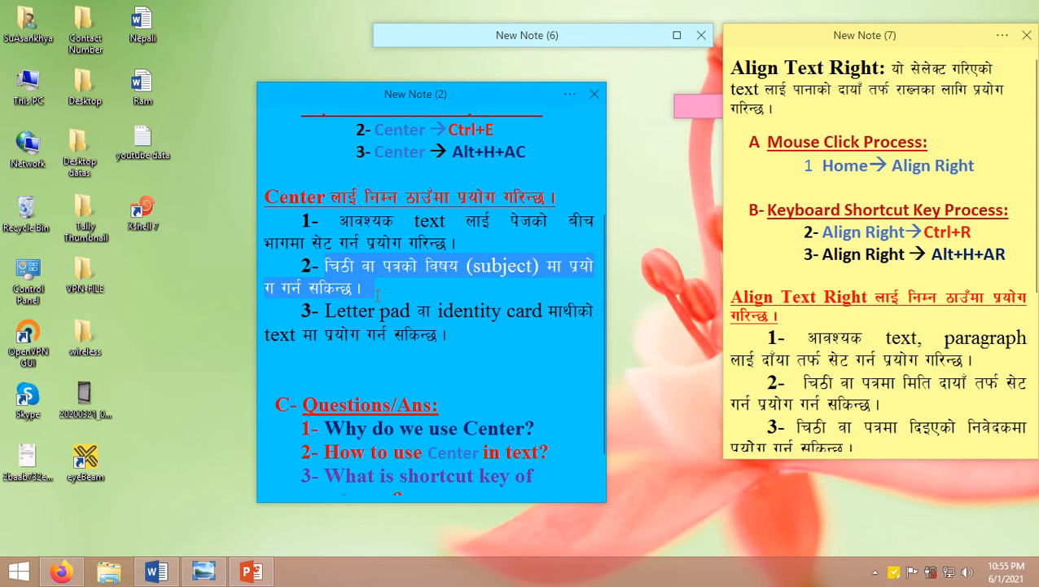
Step: Switch to the Word document with the sample paragraphs and clear the paragraph selection
click(155, 571)
click(154, 572)
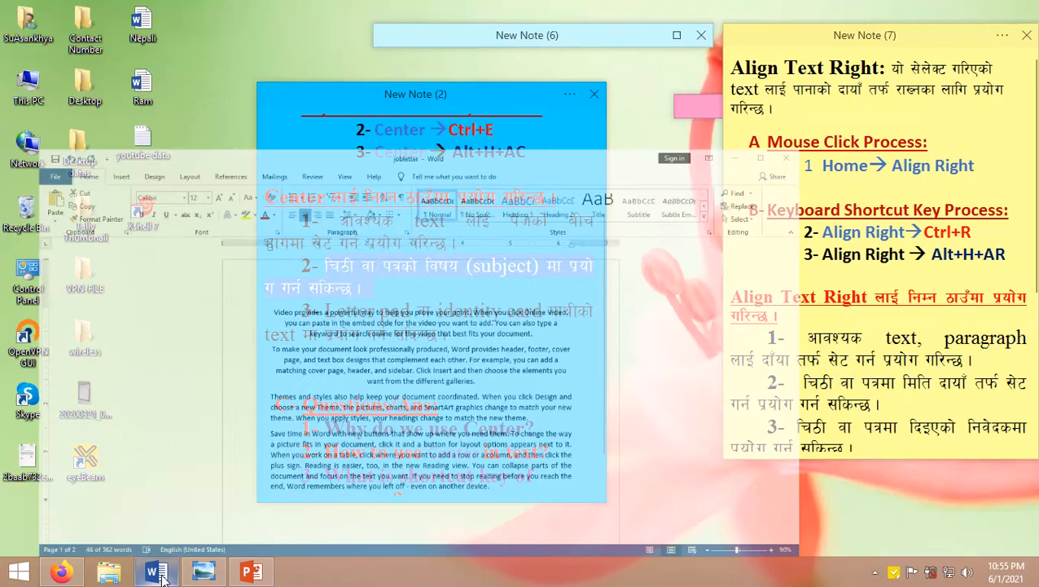
click(154, 572)
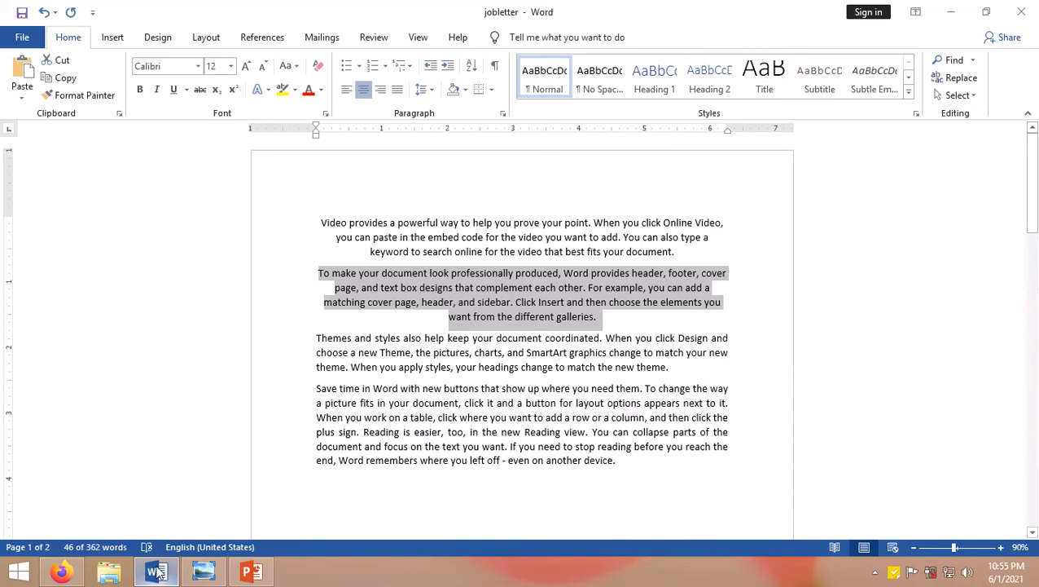
click(335, 327)
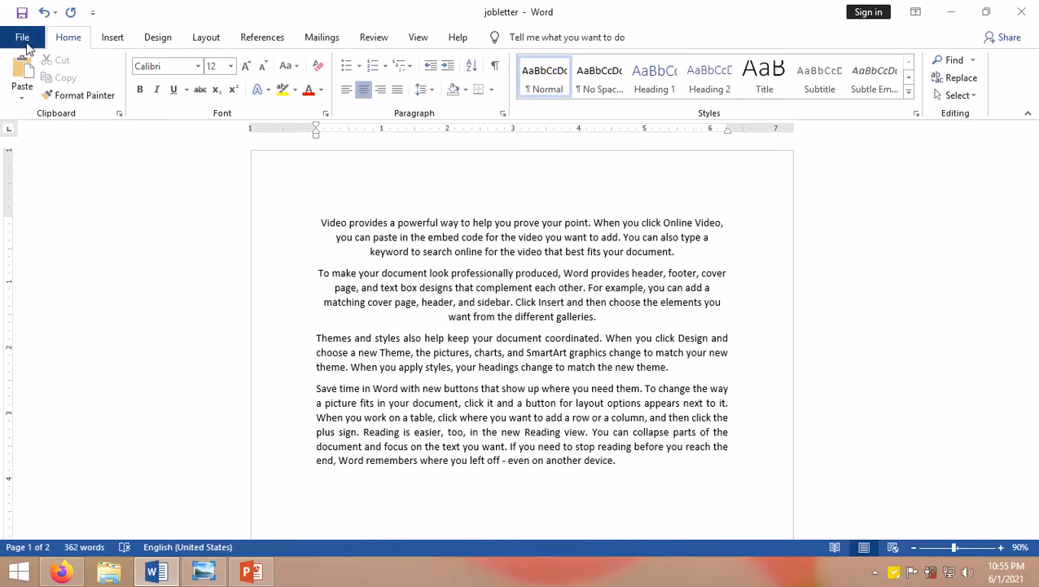
Step: Try to open the job letter from the recent jobletter file stored on D:
click(22, 38)
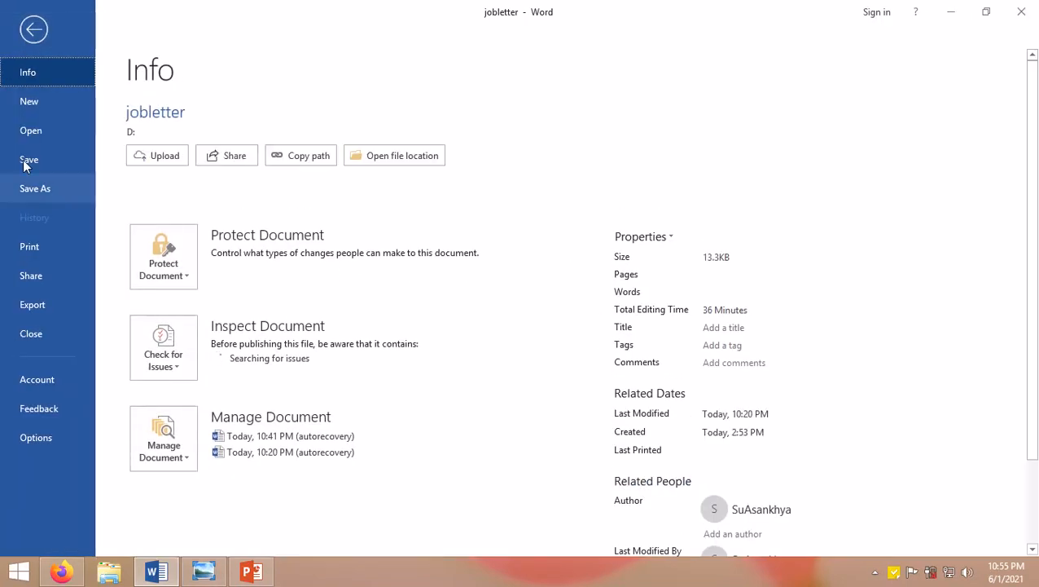
click(45, 140)
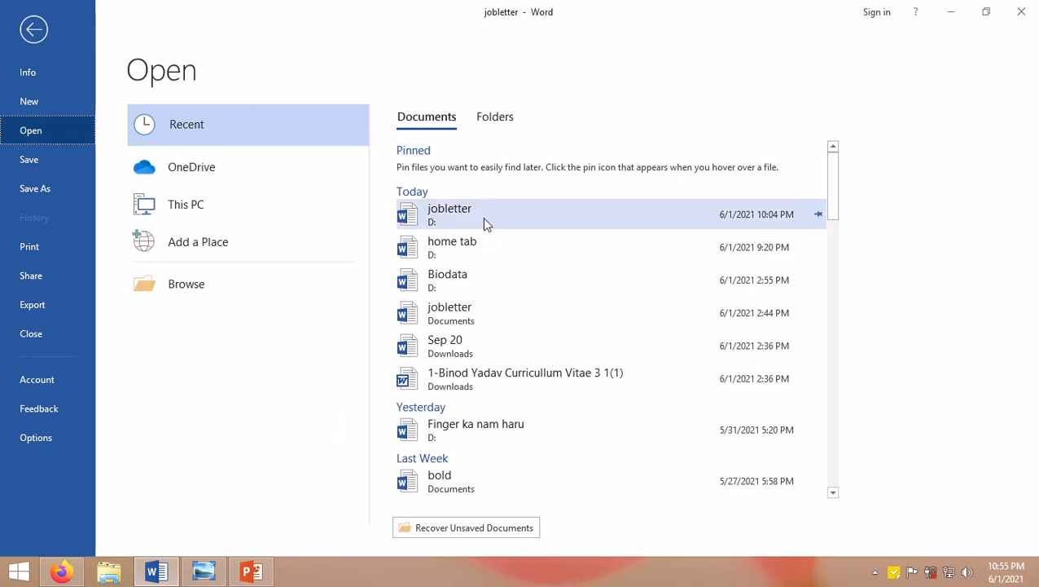
click(484, 223)
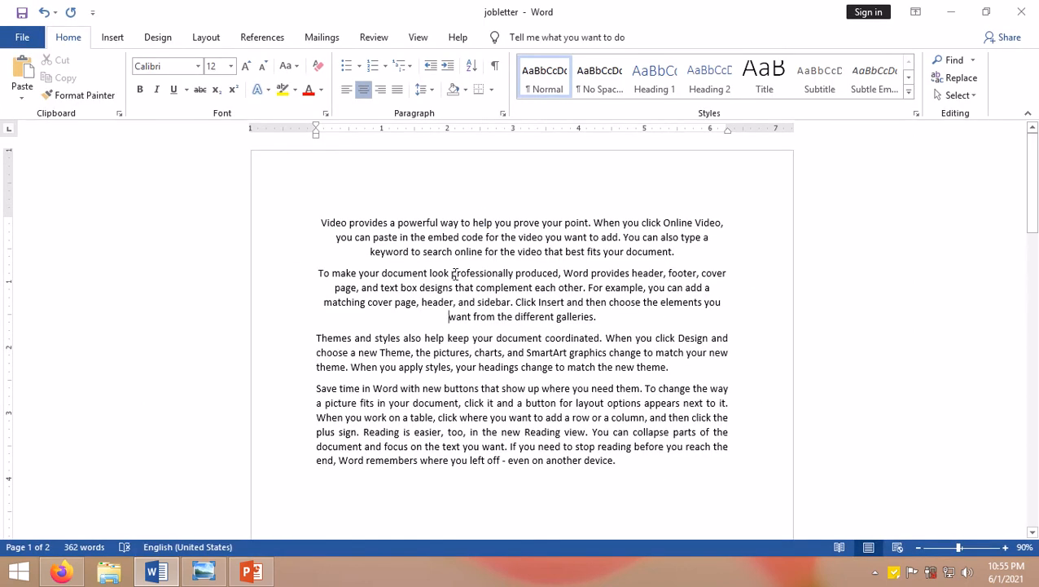
Step: Open the recent jobletter file stored in the Documents folder
click(25, 37)
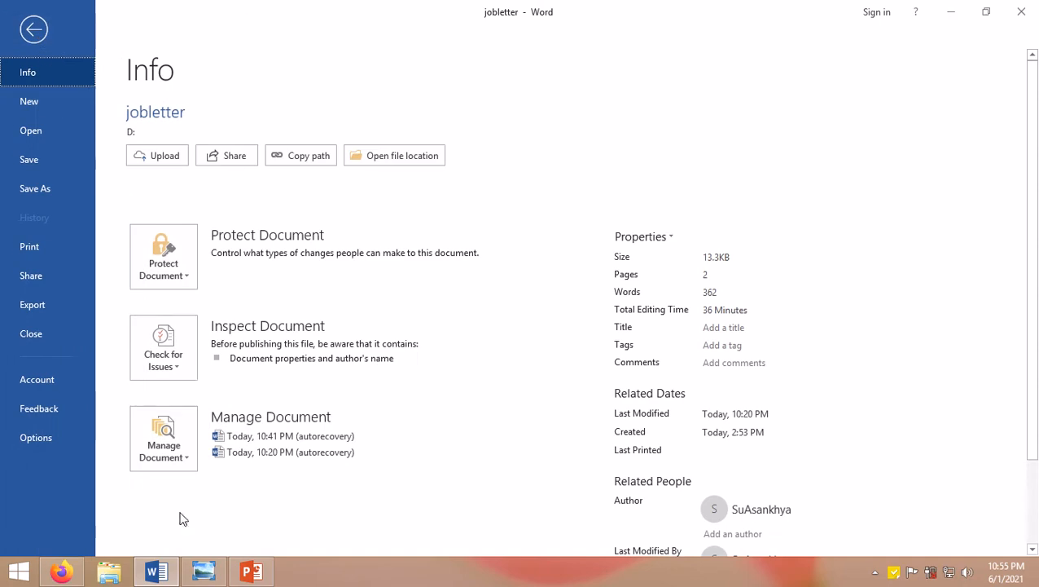
click(50, 136)
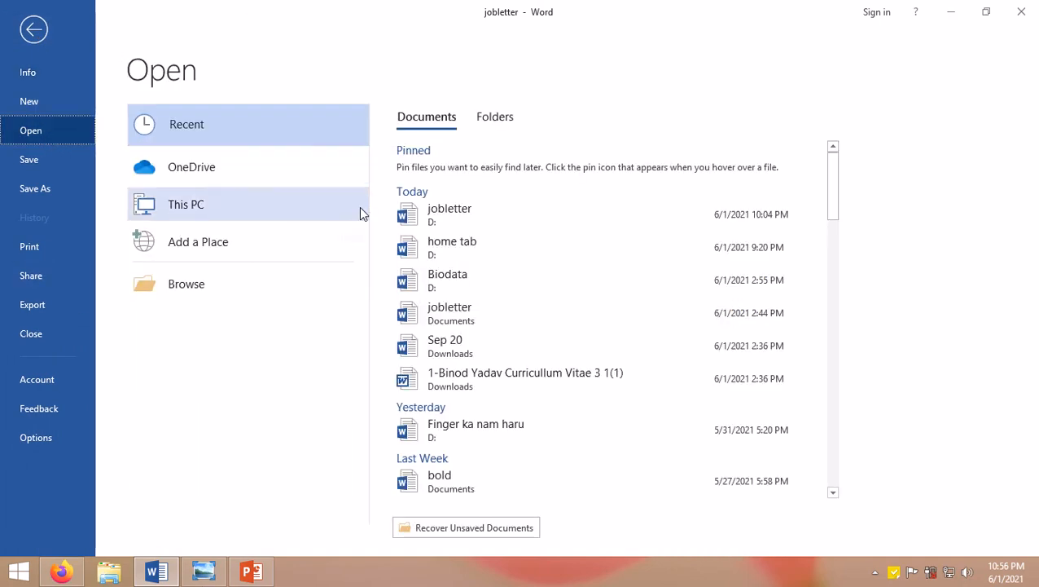
click(481, 314)
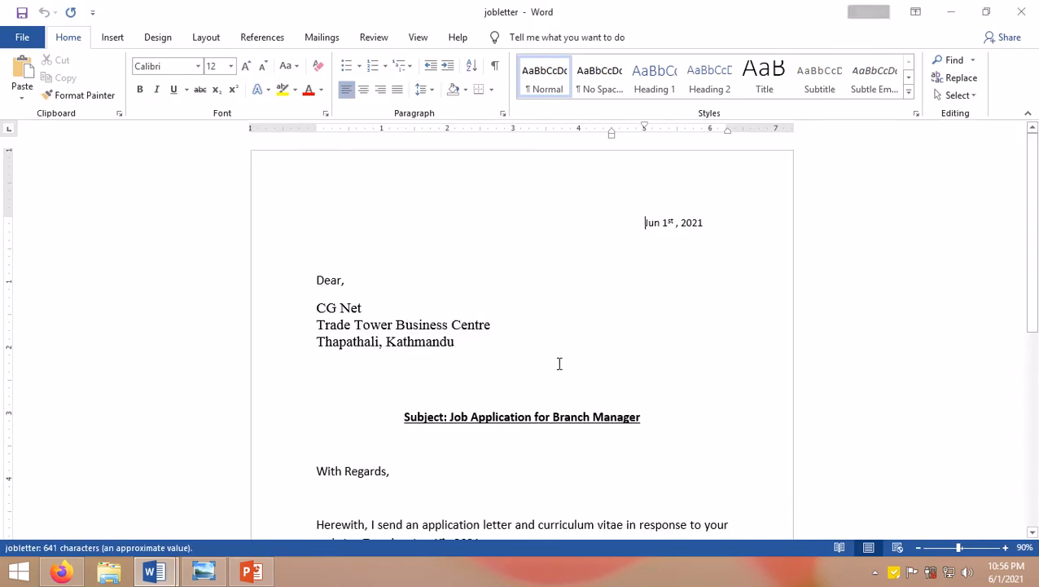
Step: Left-align the letter's "Subject: Job Application for Branch Manager" line and centre it again
drag(398, 422, 634, 426)
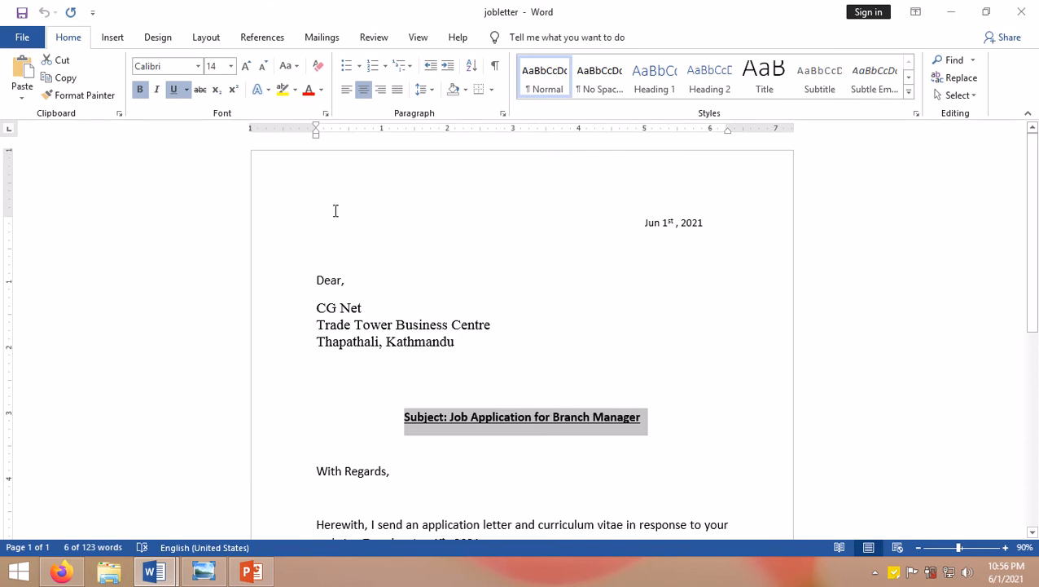
click(345, 91)
click(437, 390)
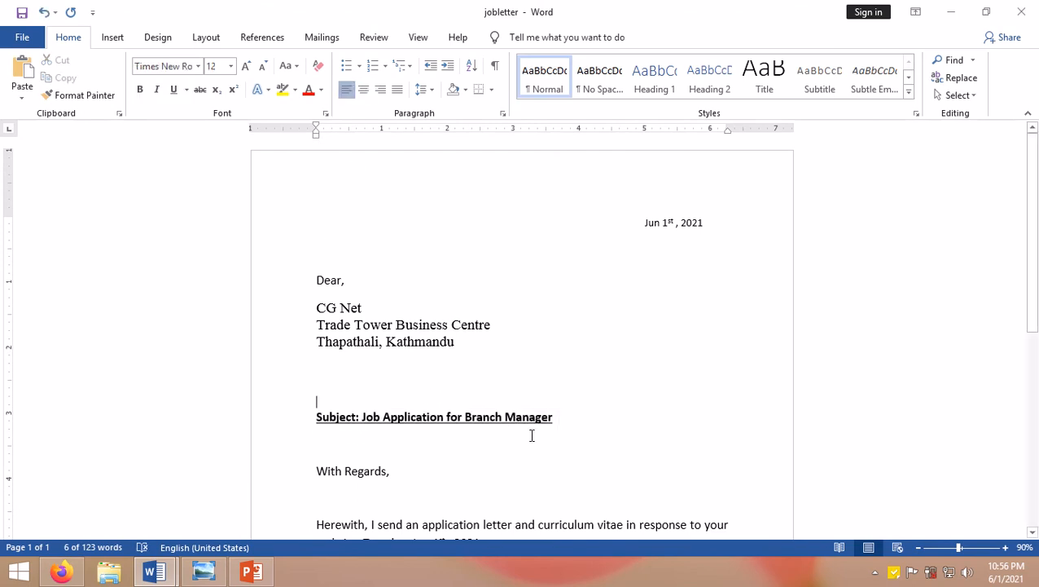
click(442, 418)
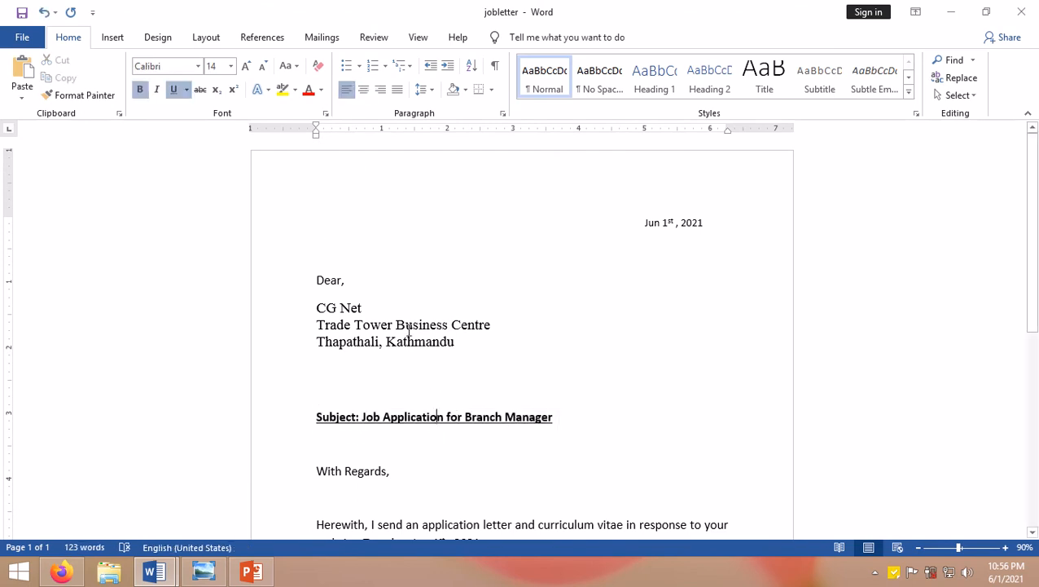
click(363, 90)
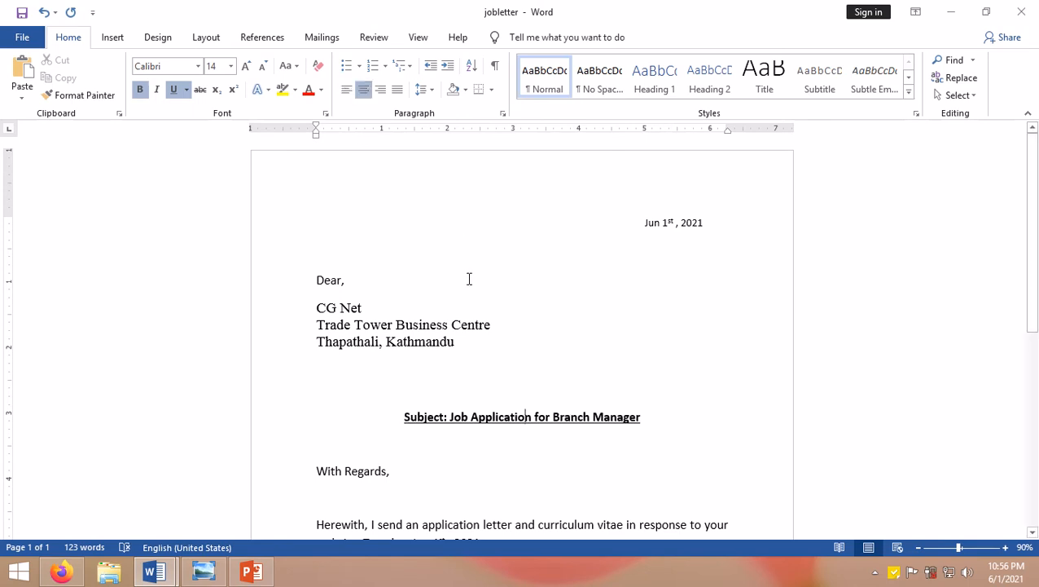
scroll(522, 295, down, 3)
scroll(568, 261, up, 3)
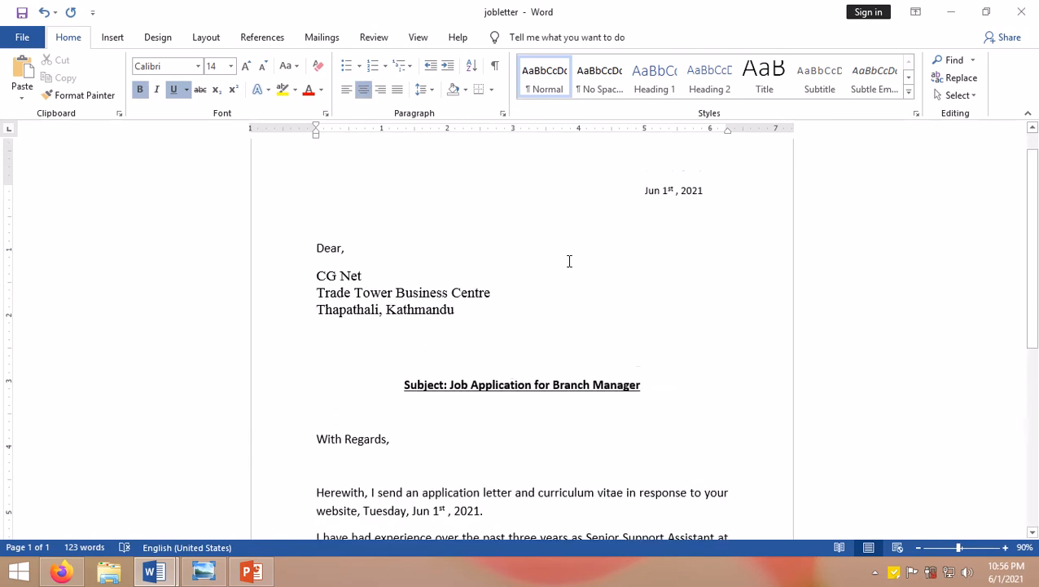
scroll(570, 262, down, 4)
scroll(569, 261, down, 4)
scroll(552, 265, up, 4)
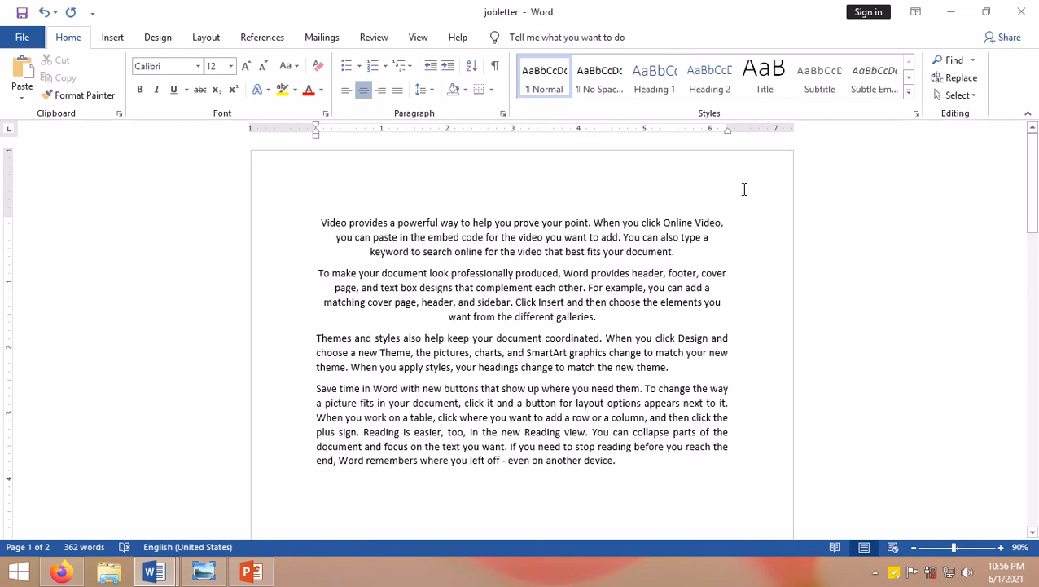
Step: Return to the Center desktop note and highlight its third listed use, text on letter pads and identity cards
click(951, 12)
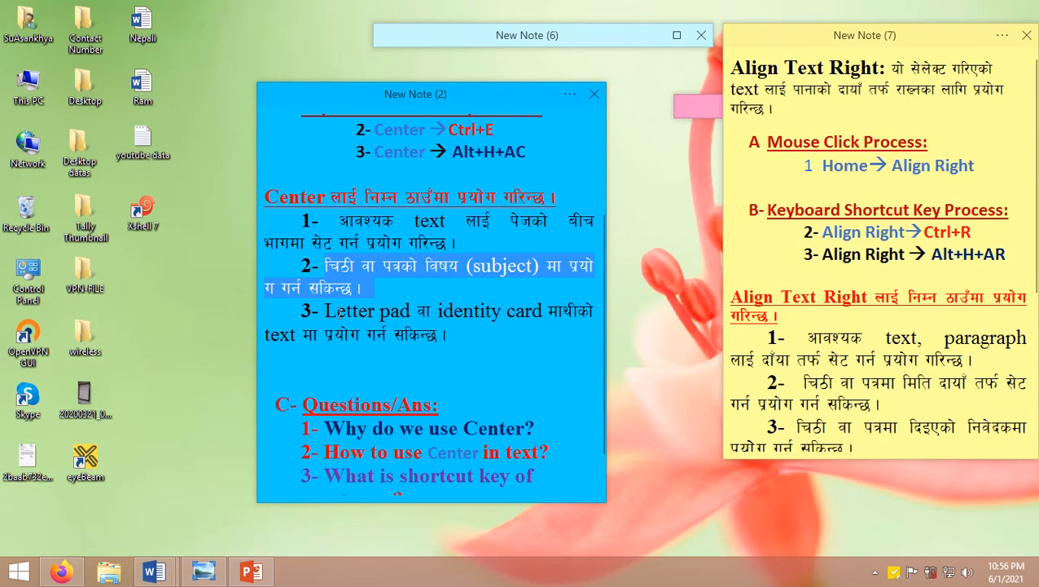
drag(337, 313, 459, 338)
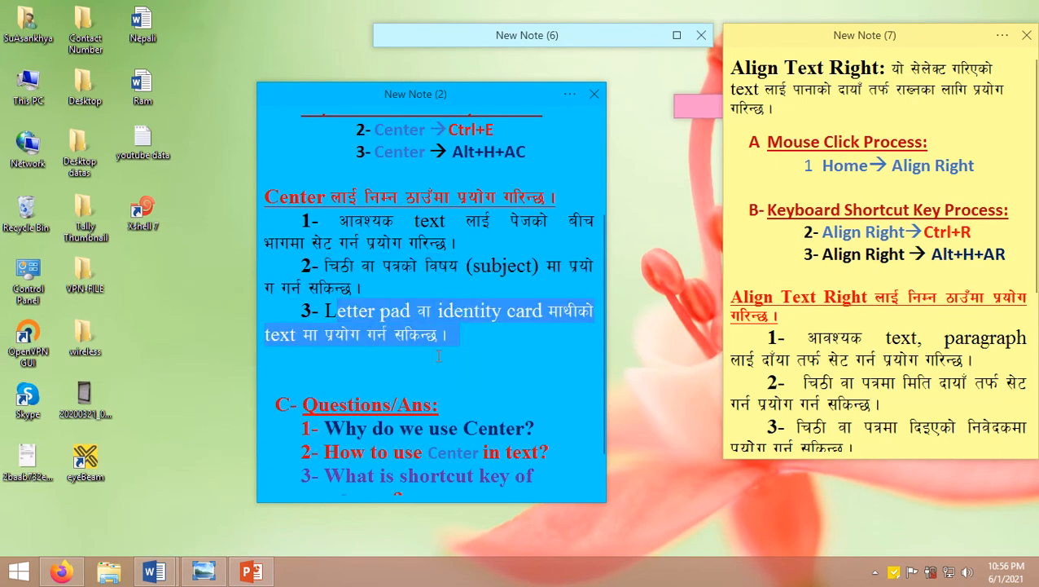
Step: Close the job application letter's Word window without saving the changes
mouse_move(155, 570)
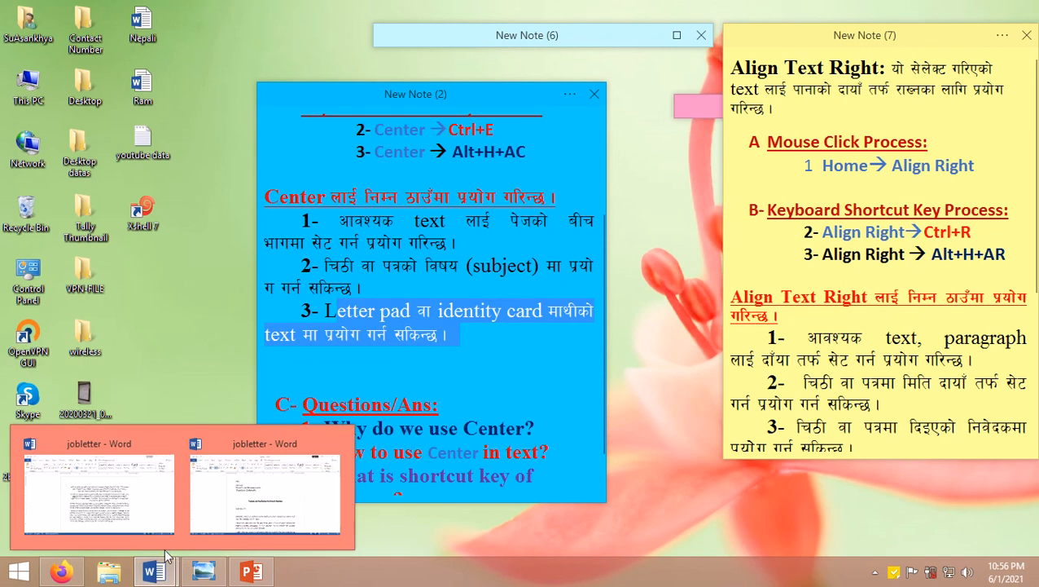
mouse_move(207, 530)
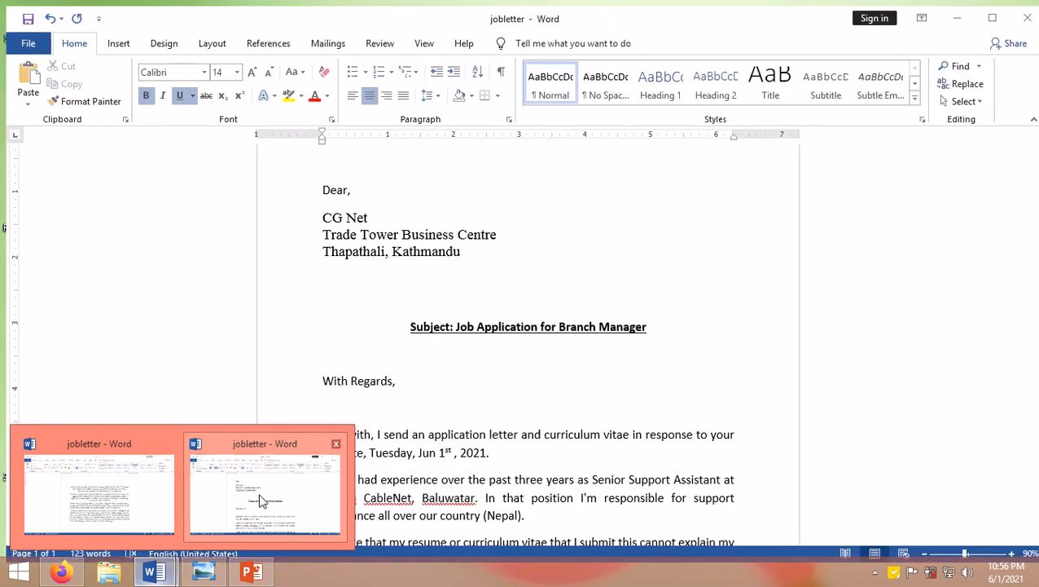
click(337, 444)
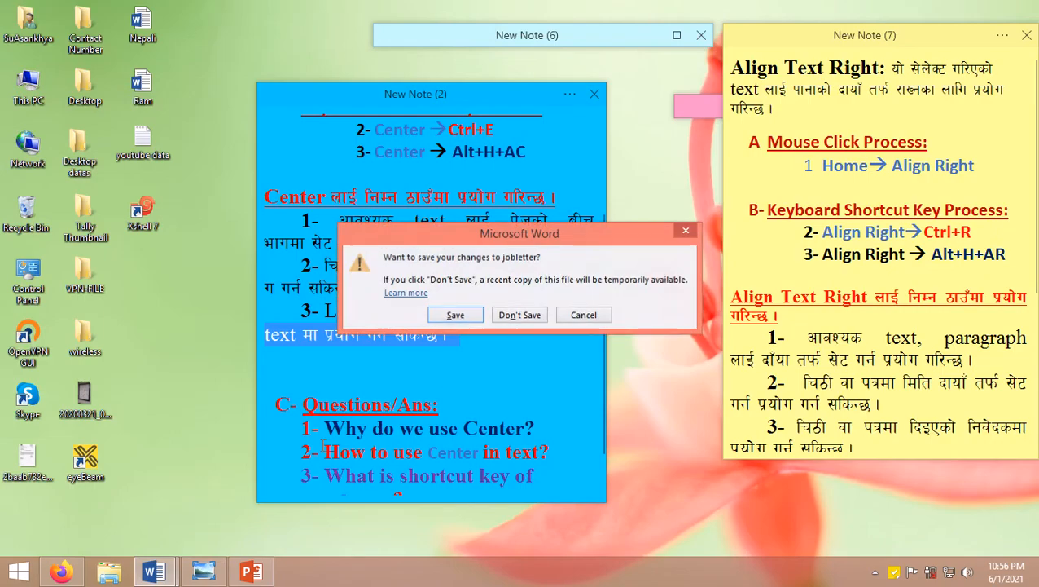
click(519, 315)
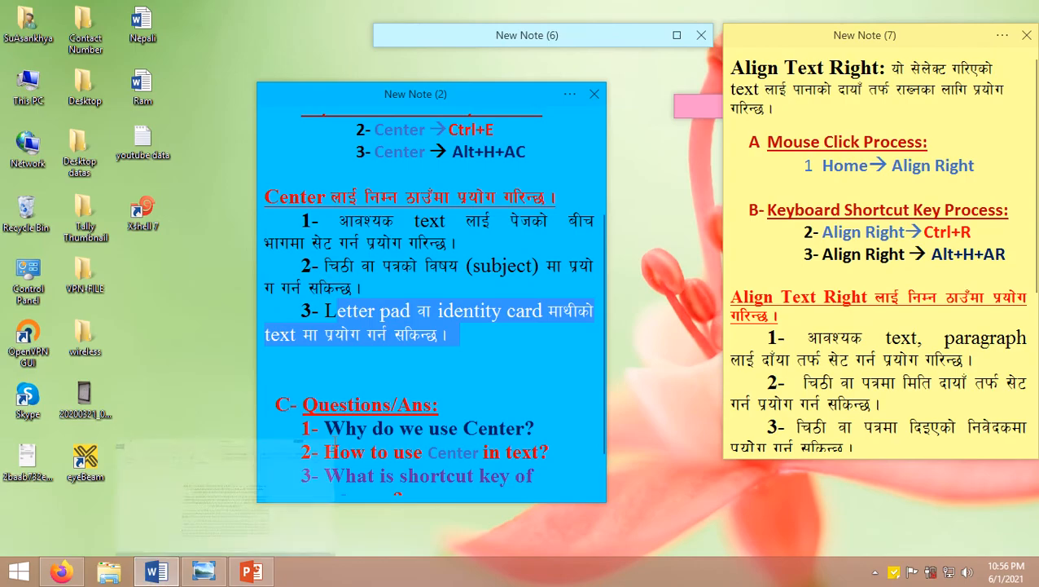
Step: Insert a page break below the sample paragraphs, ahead of the job application letter
scroll(388, 397, down, 4)
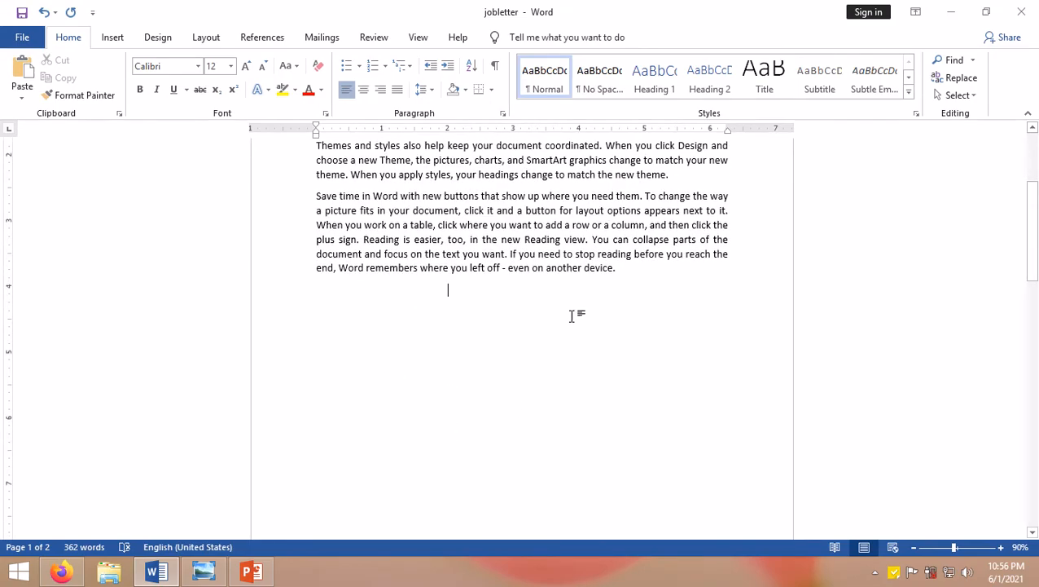
key(ctrl+Return)
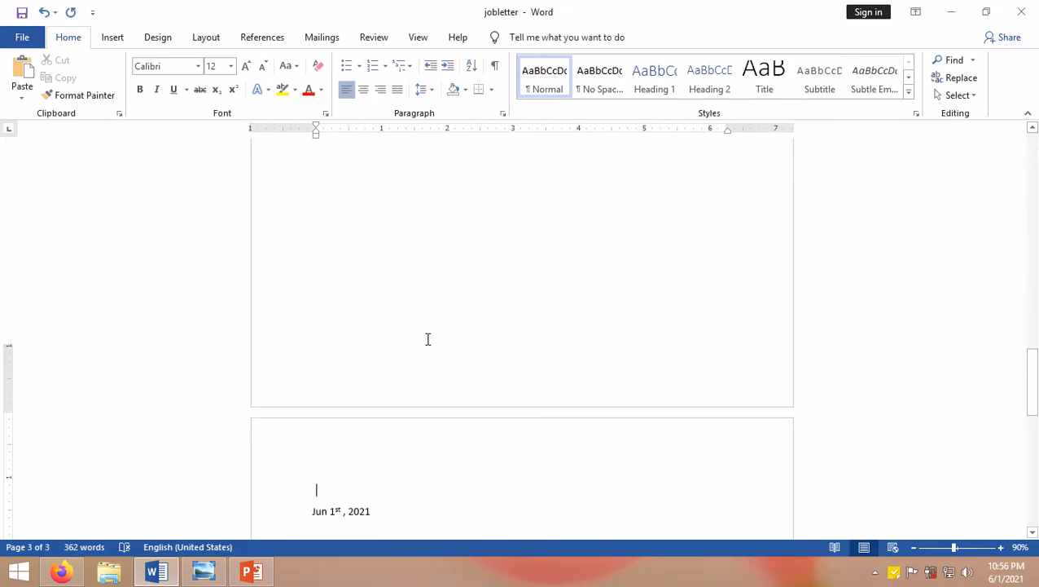
scroll(428, 339, down, 2)
scroll(427, 338, up, 1)
scroll(428, 339, down, 5)
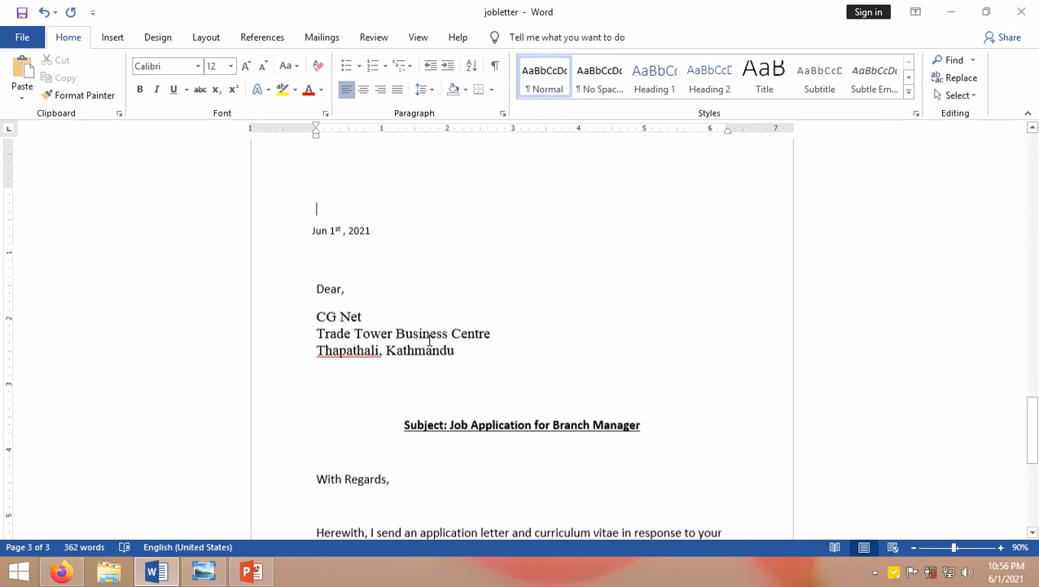
Step: Add a new blank page after the letter's closing Email line, with field codes hidden
scroll(430, 330, up, 5)
scroll(432, 320, up, 10)
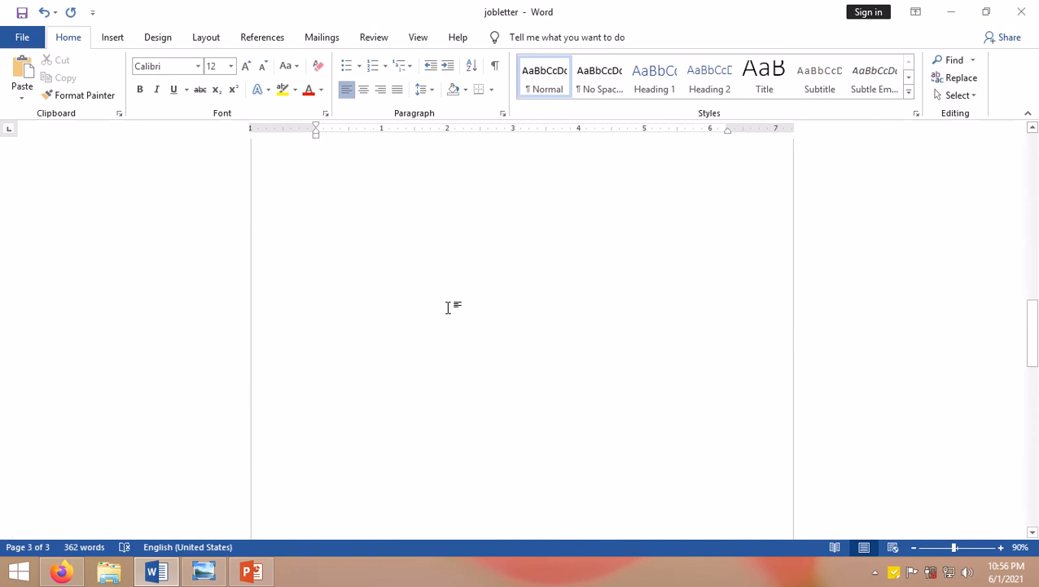
scroll(447, 307, down, 4)
scroll(447, 308, down, 15)
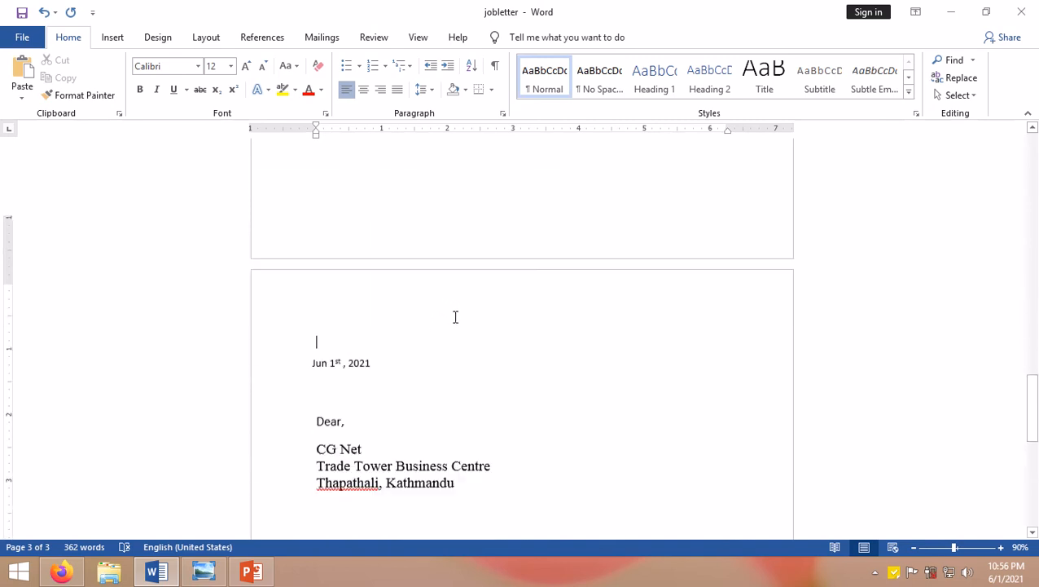
scroll(460, 319, down, 1)
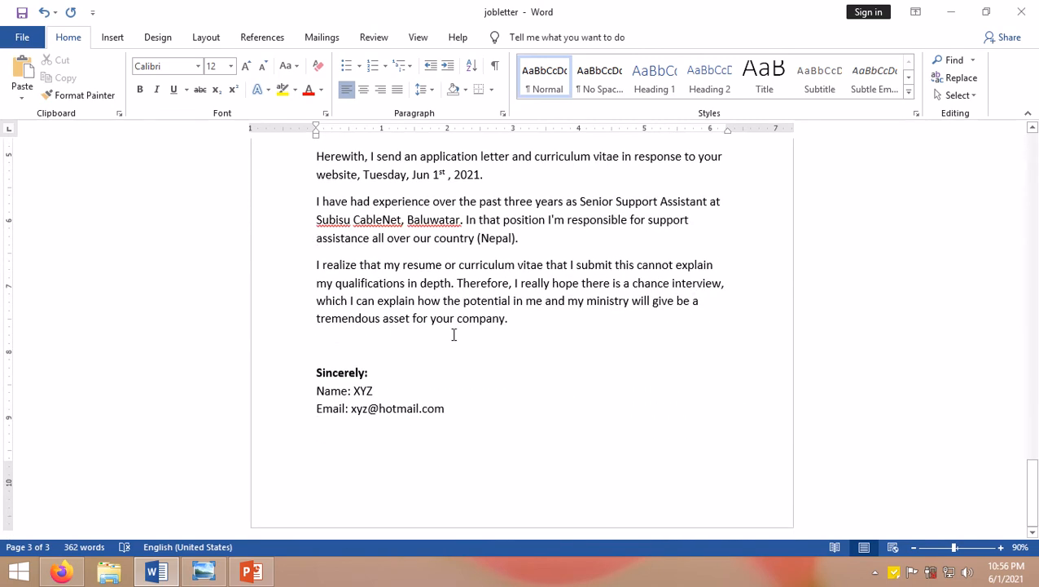
click(506, 436)
key(ctrl+Return)
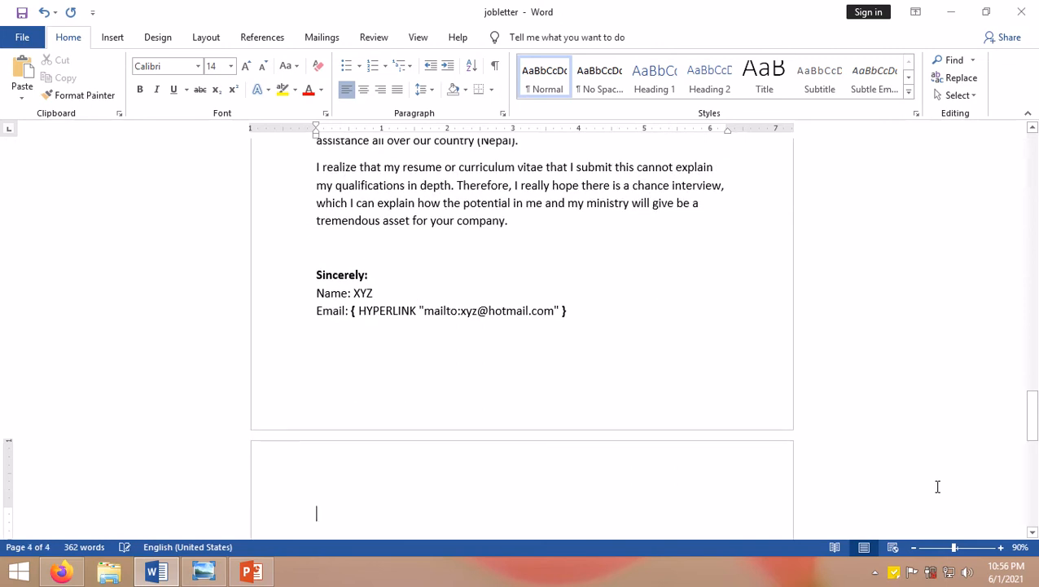
key(alt+F9)
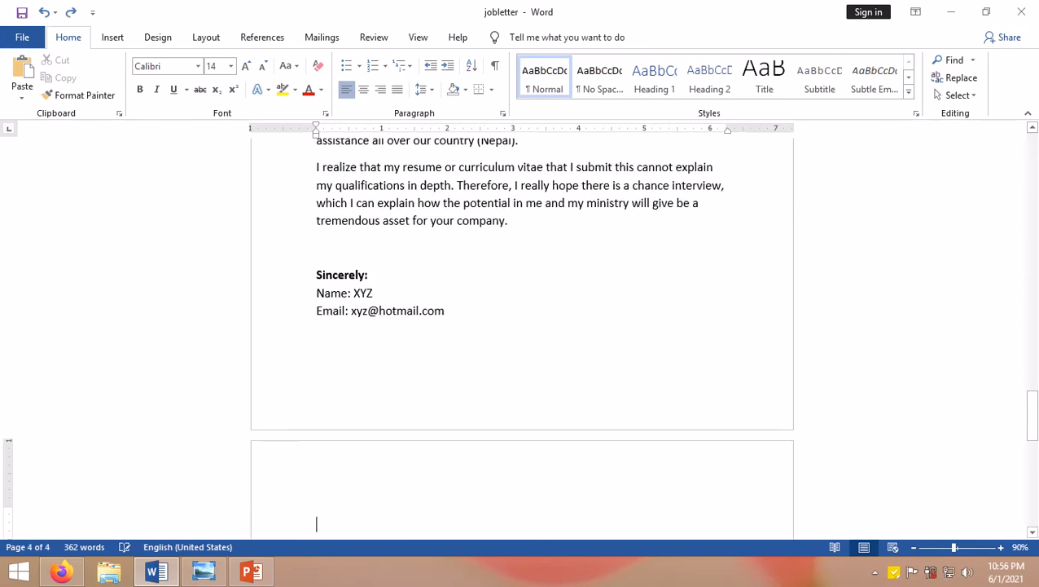
key(Return)
scroll(589, 473, down, 5)
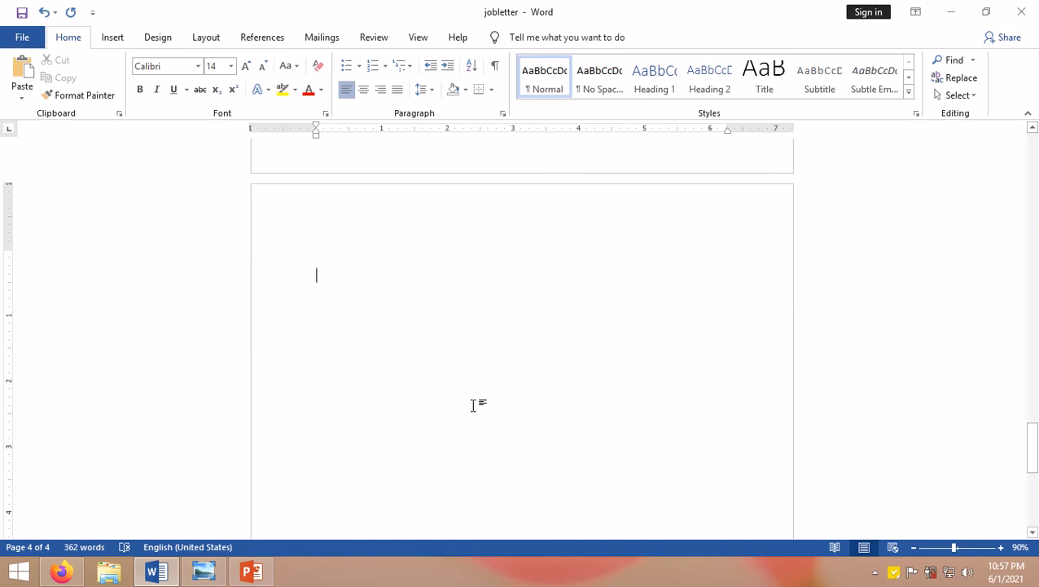
Step: Write the heading "XYZ COMPANY P. LTD" at the start of the blank page and begin the line beneath it
text(Xy)
key(BackSpace)
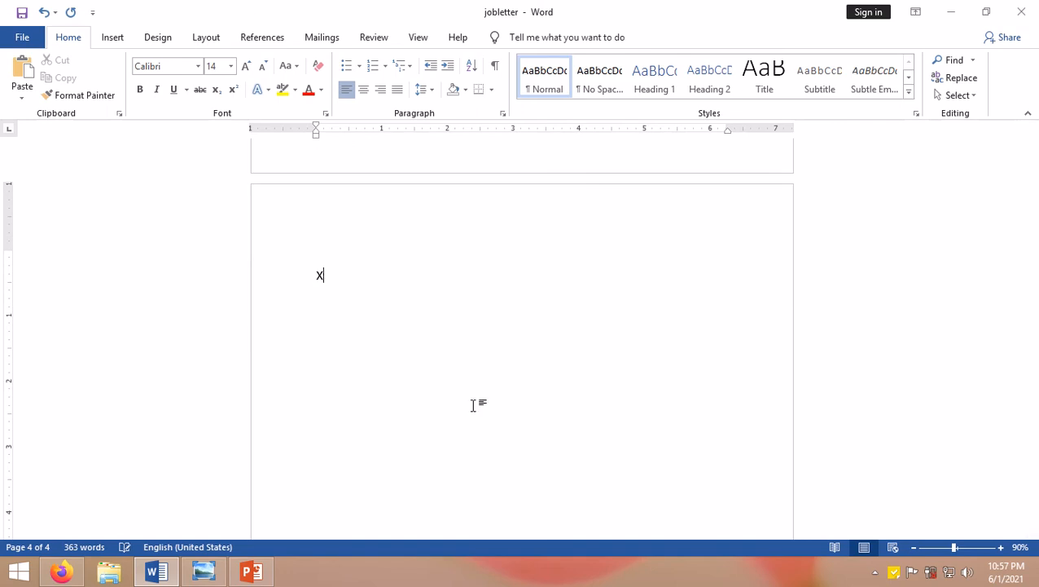
text(YZ COMPANY P. LT)
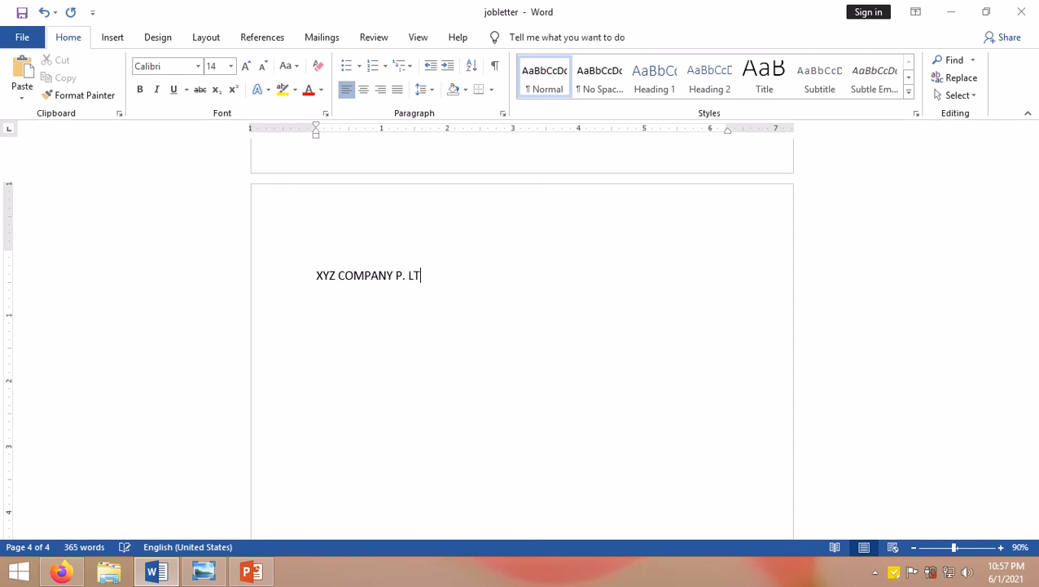
text(D BAN)
Step: Complete the company's two address lines under the heading and insert a full-width horizontal line beneath them
key(BackSpace)
key(BackSpace)
text(na)
text(showore)
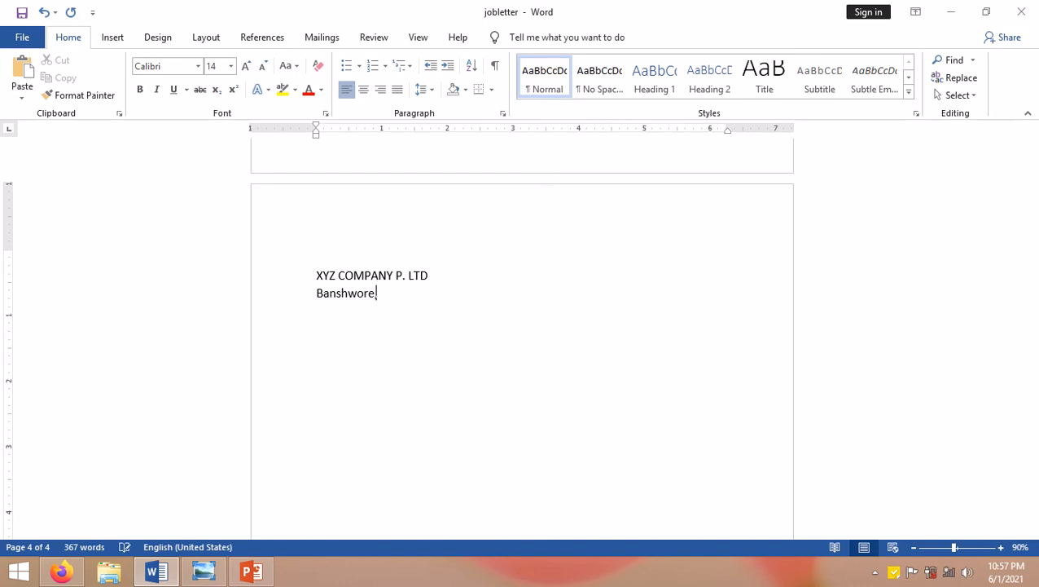
text(, Kahtn)
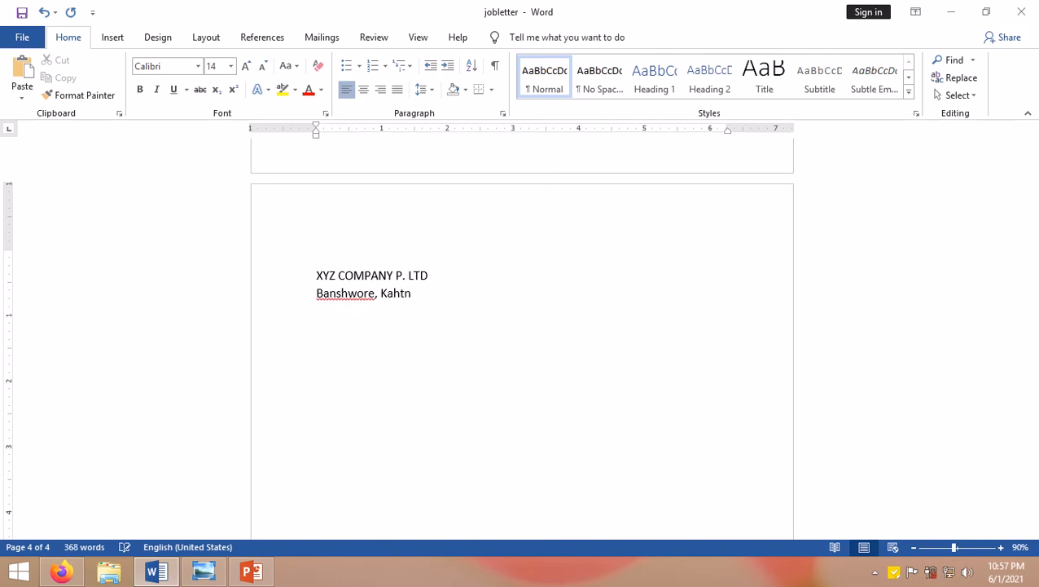
key(BackSpace)
key(BackSpace)
key(BackSpace)
text(thamandu)
key(Return)
text(napal)
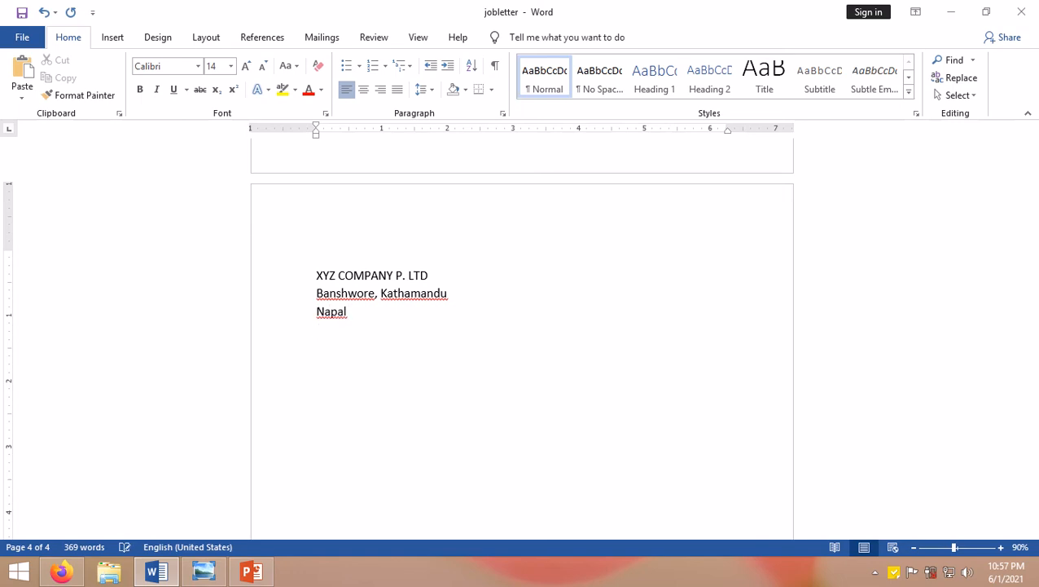
text( -----------------------------------------------)
key(Return)
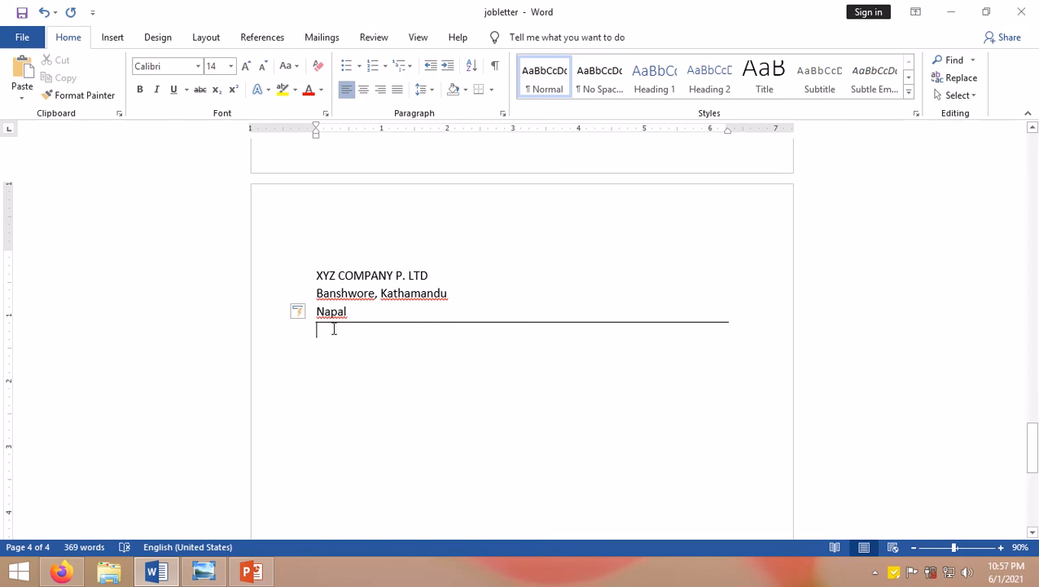
Step: Enlarge the three letterhead lines to font size 26
click(357, 311)
shift+click(314, 274)
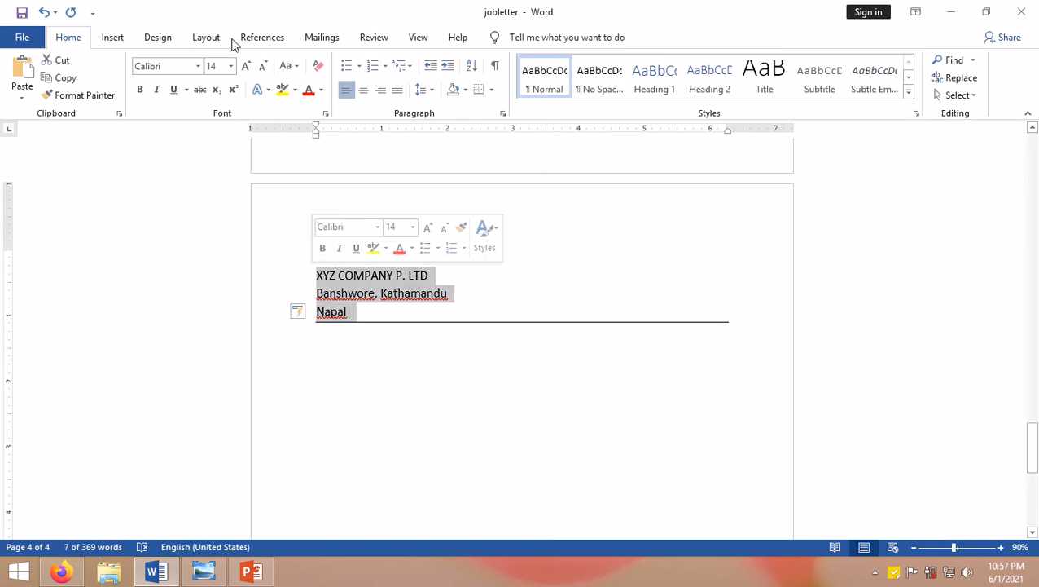
click(247, 66)
click(247, 66)
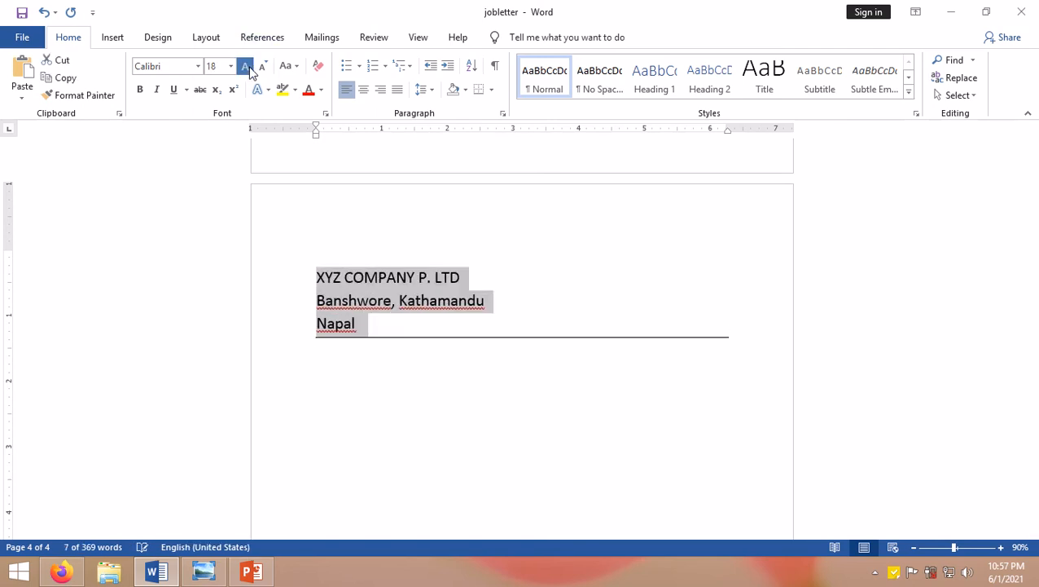
click(247, 66)
click(247, 66)
click(247, 66)
click(247, 66)
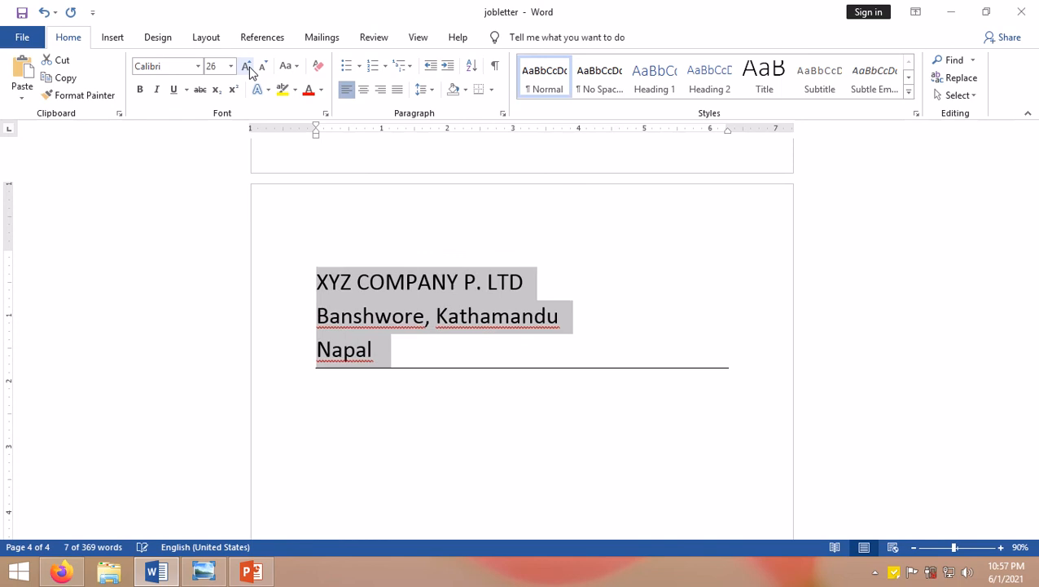
Step: Centre the three letterhead lines on the page
click(392, 361)
drag(392, 361, 301, 282)
click(364, 90)
click(545, 355)
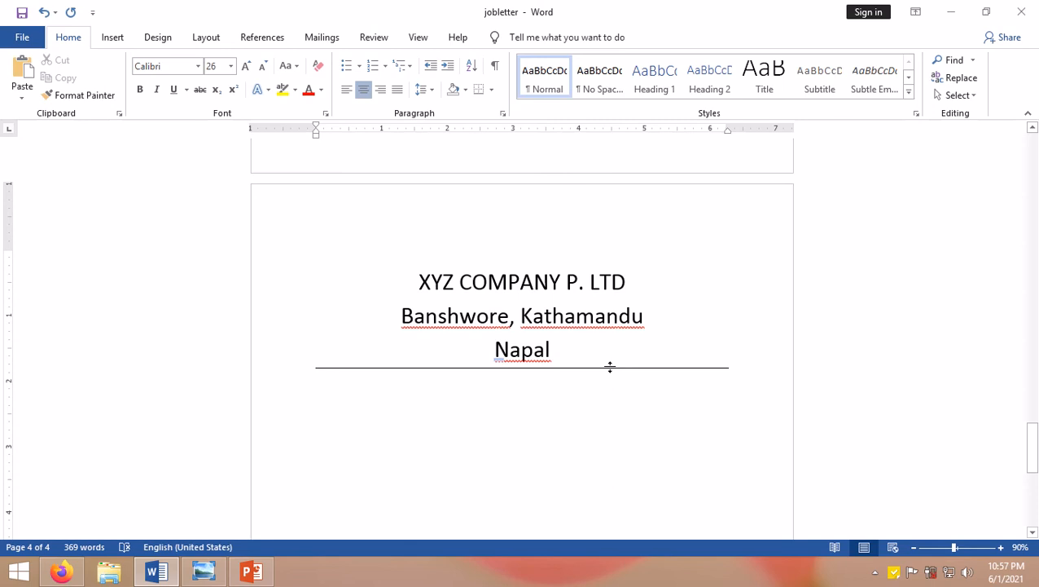
Step: Enlarge the three centred letterhead lines to font size 36
drag(570, 346, 397, 278)
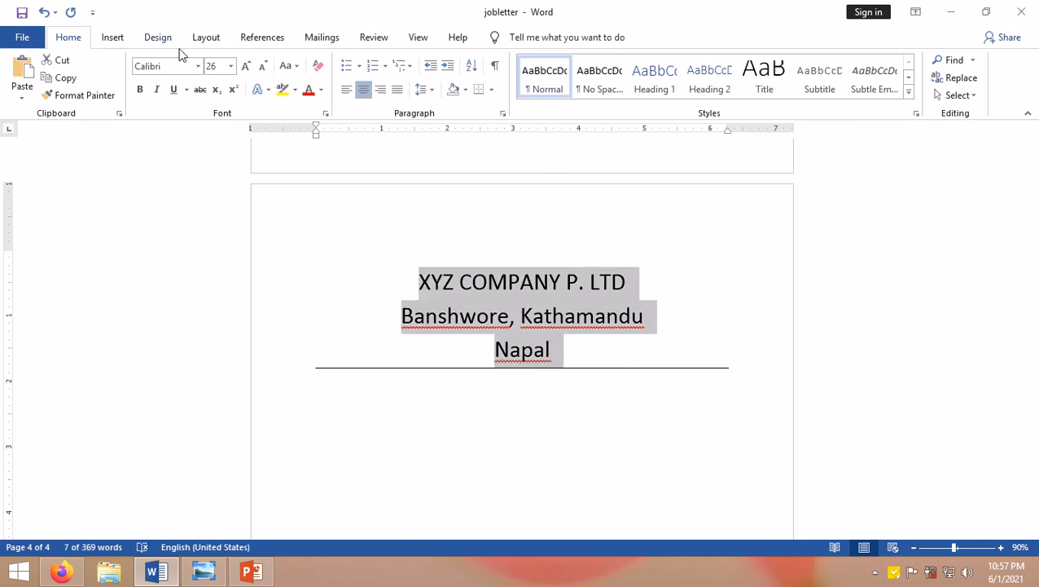
click(248, 72)
click(248, 72)
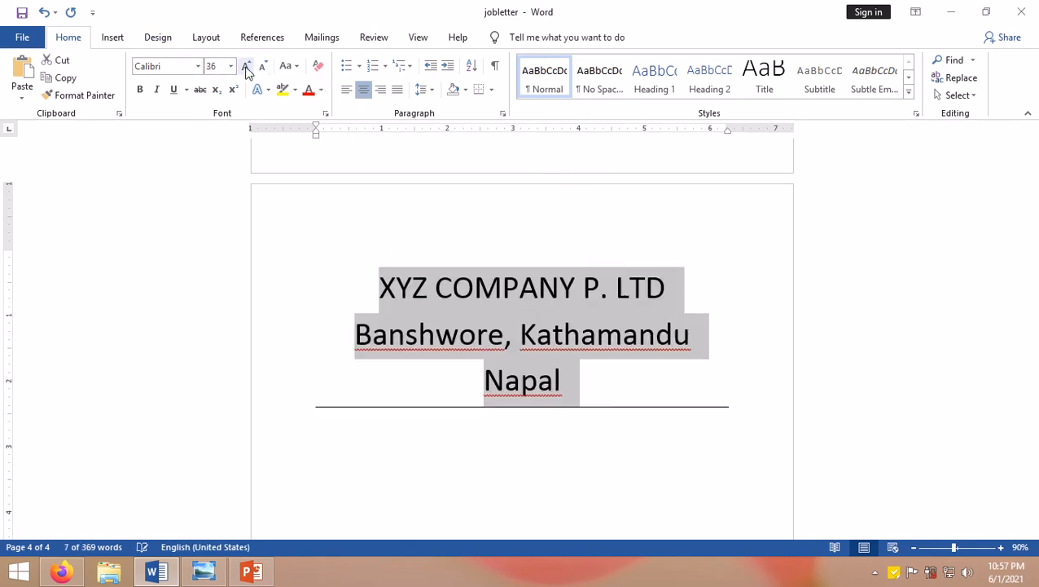
Step: Colour the "XYZ COMPANY P. LTD" heading red
click(553, 334)
drag(691, 296, 373, 289)
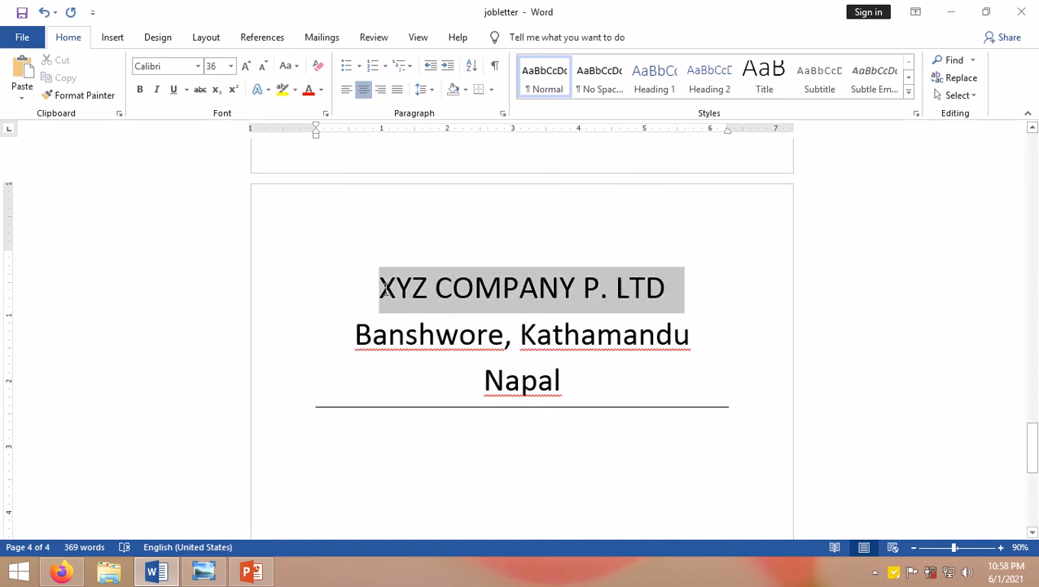
click(308, 90)
click(537, 288)
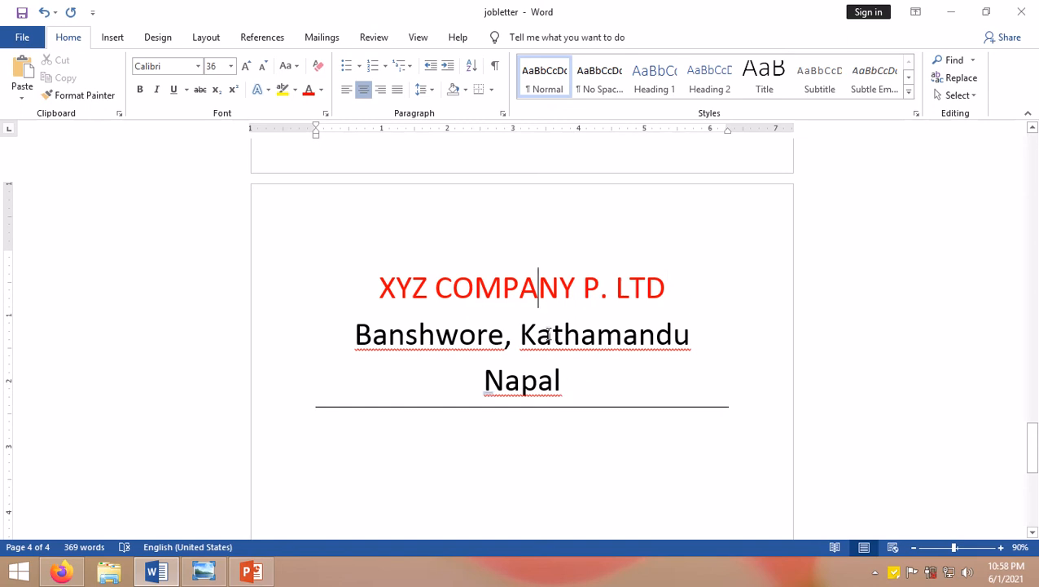
Step: Return to the Center desktop note and highlight the question "Why do we use Center?" and the section listing its uses
scroll(546, 326, up, 1)
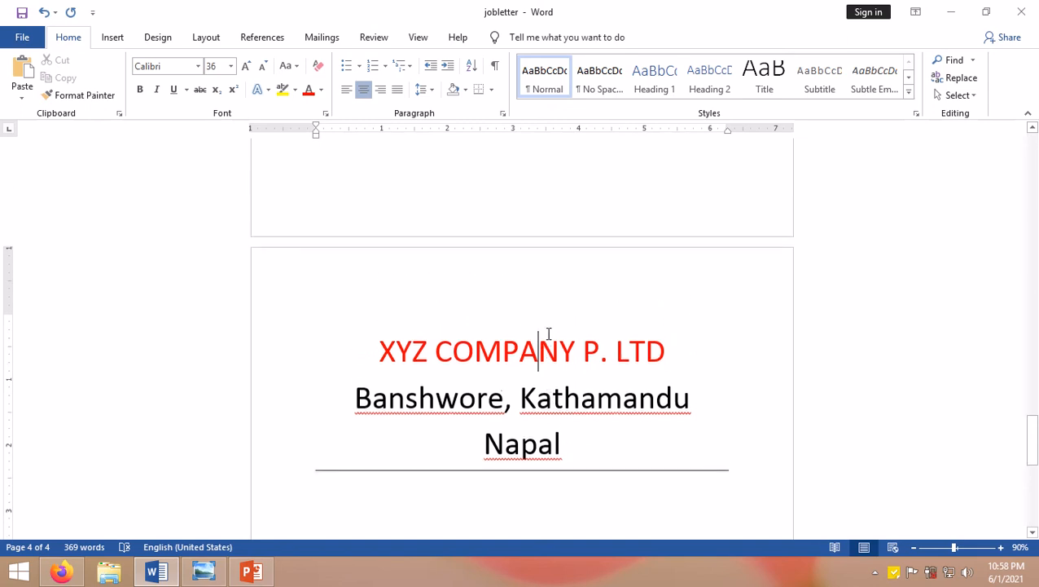
click(951, 12)
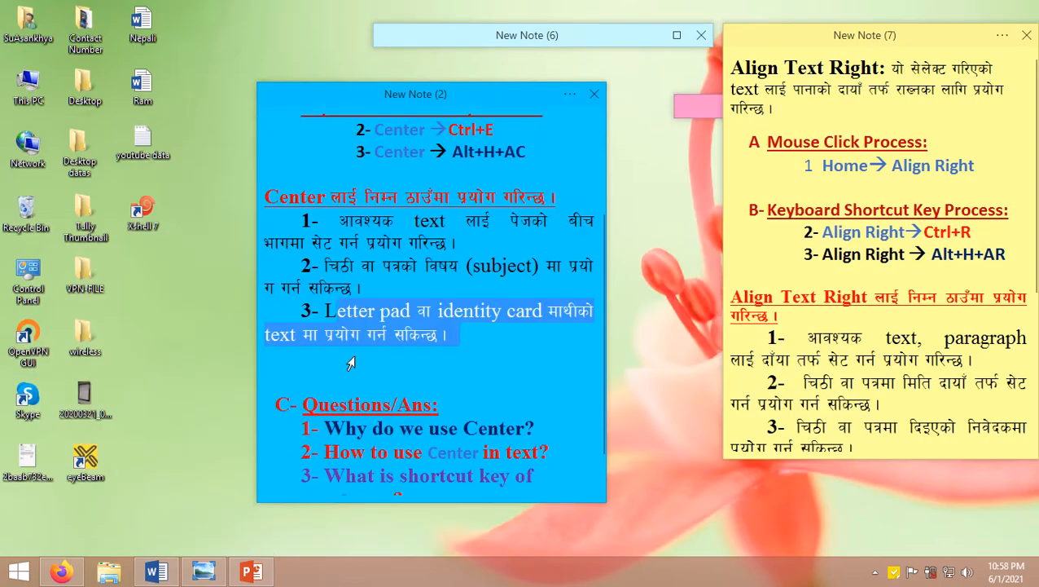
scroll(350, 363, down, 1)
click(302, 357)
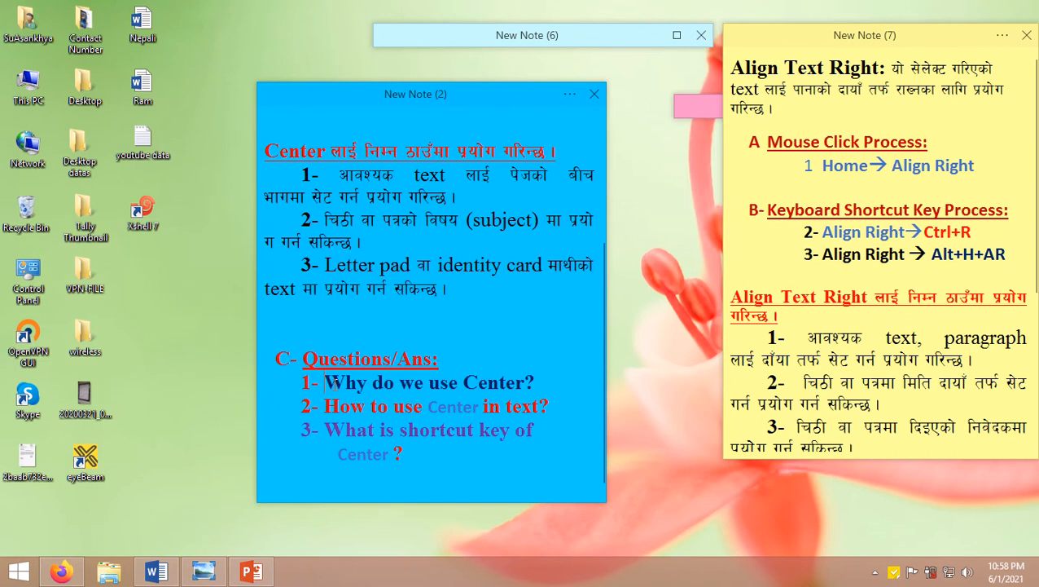
drag(330, 382, 529, 382)
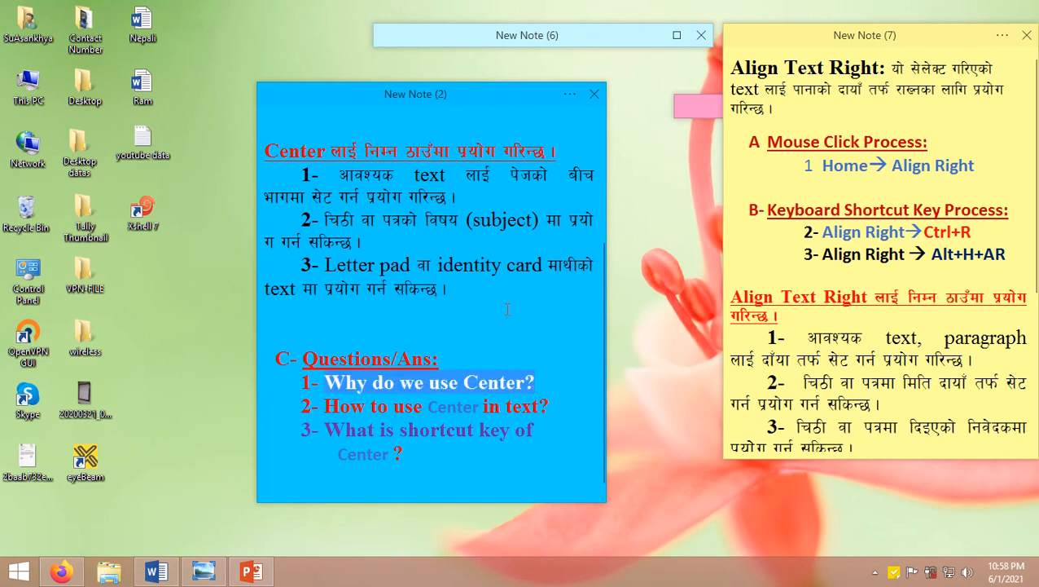
scroll(507, 309, up, 4)
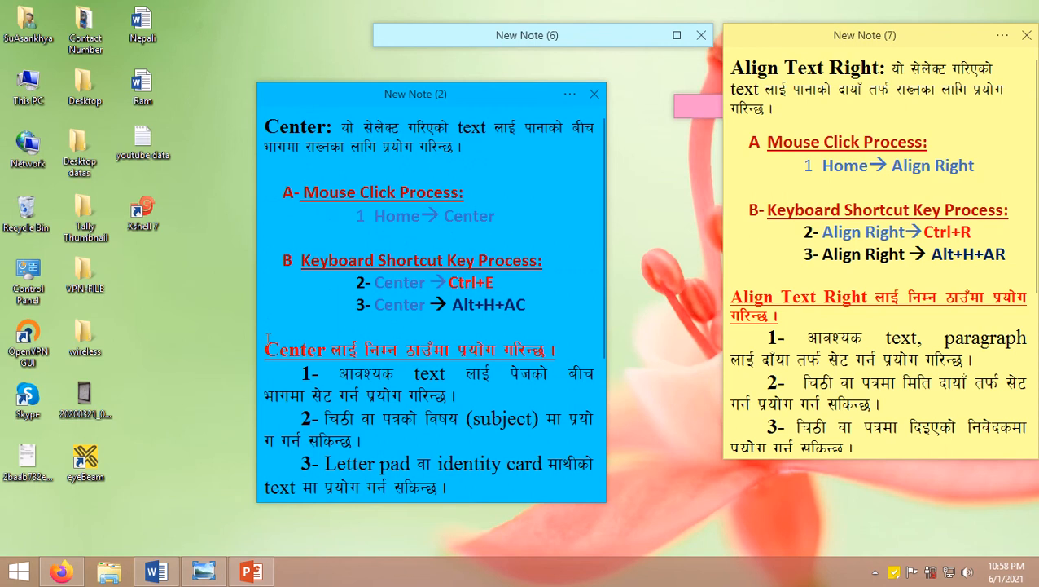
drag(267, 349, 471, 445)
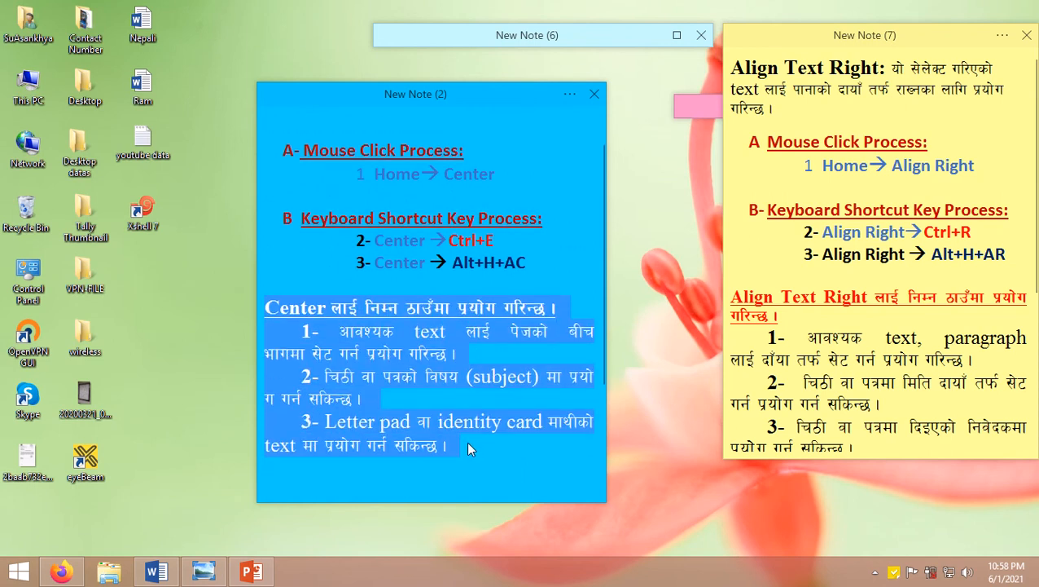
Step: Highlight the second question, "How to use Center in text?", in the Center note
scroll(471, 446, down, 3)
click(422, 406)
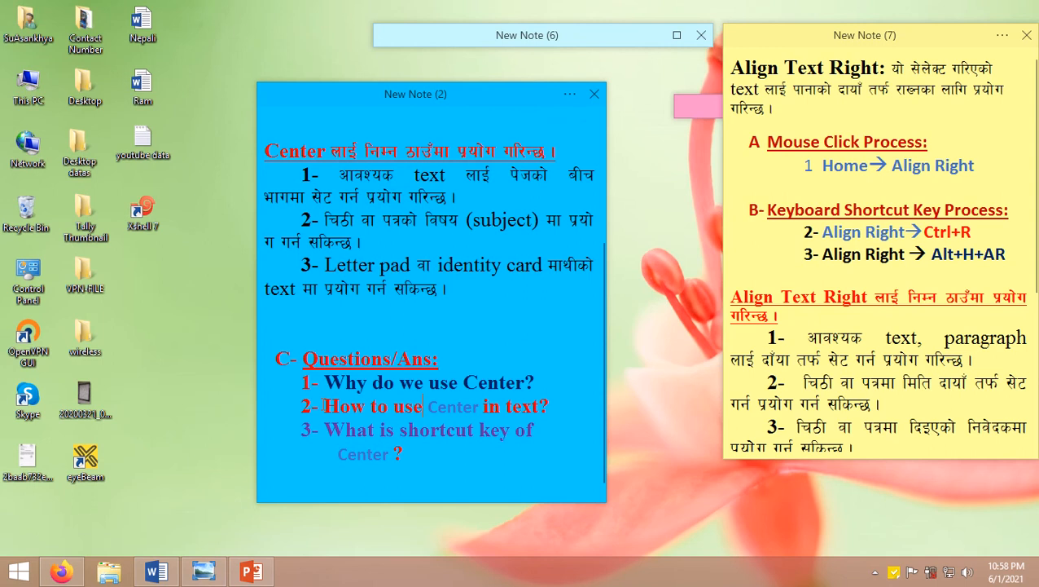
drag(323, 405, 575, 412)
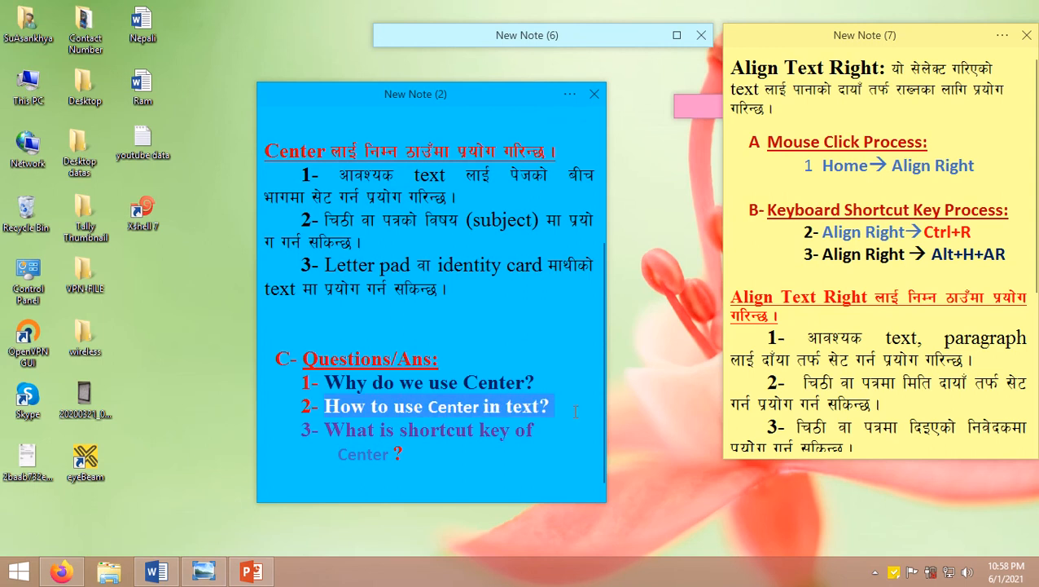
click(476, 409)
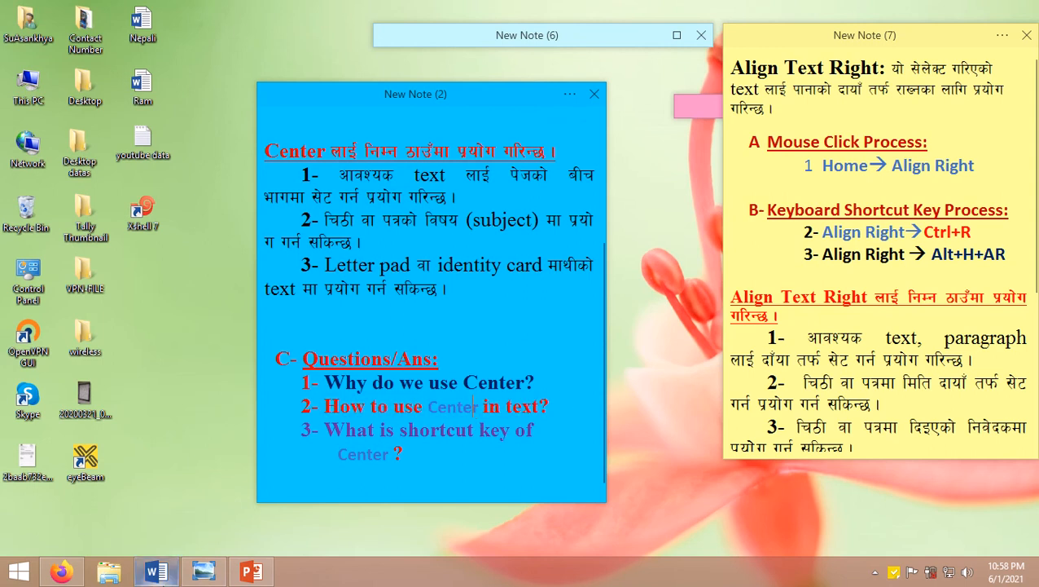
Step: Switch to the jobletter document in Word and centre the letter paragraph beginning "I realize that my resume"
click(156, 571)
scroll(495, 312, up, 3)
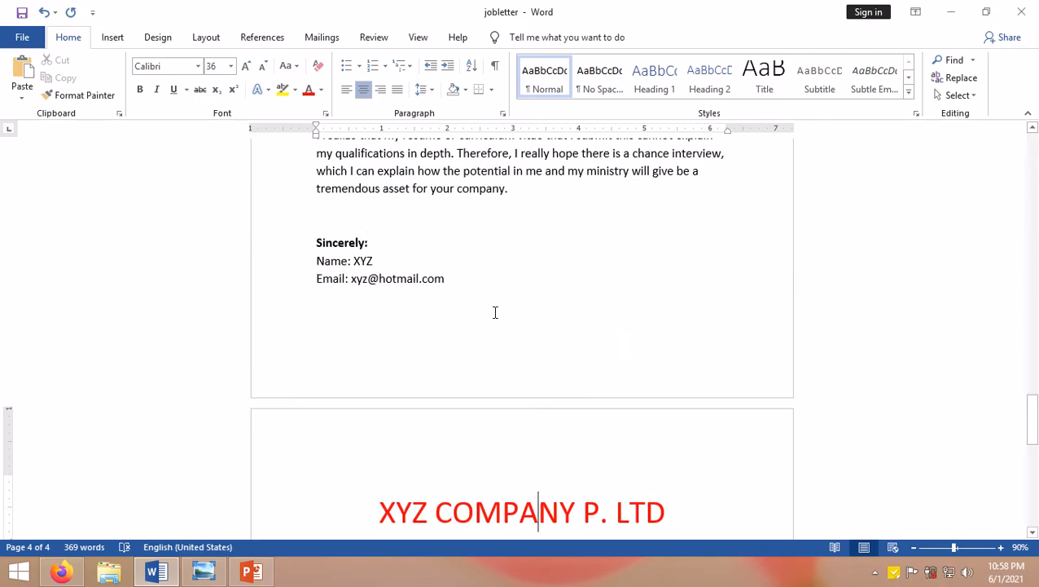
scroll(494, 312, down, 1)
scroll(494, 312, up, 4)
scroll(495, 312, up, 1)
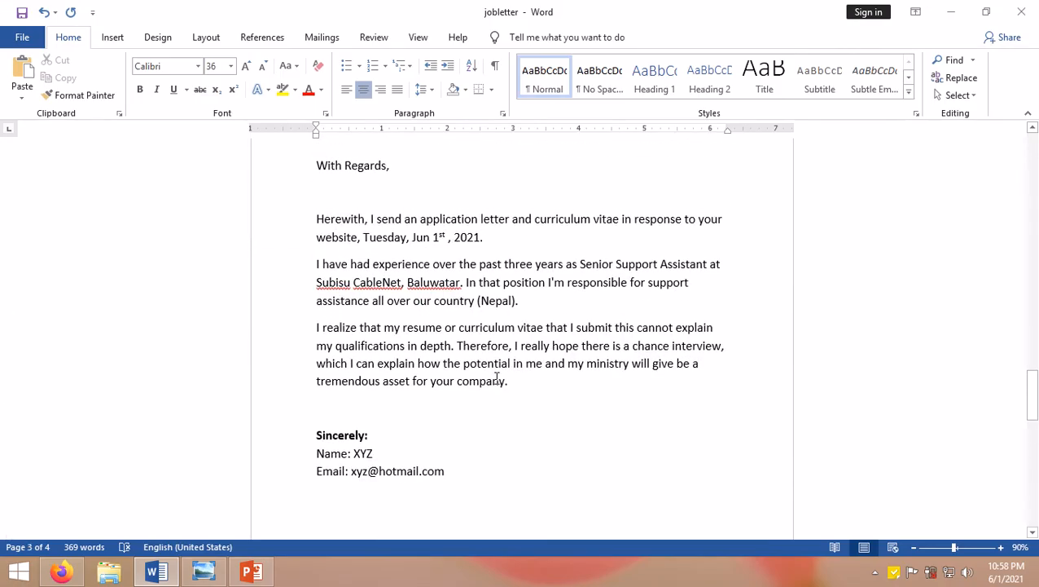
drag(514, 385, 267, 329)
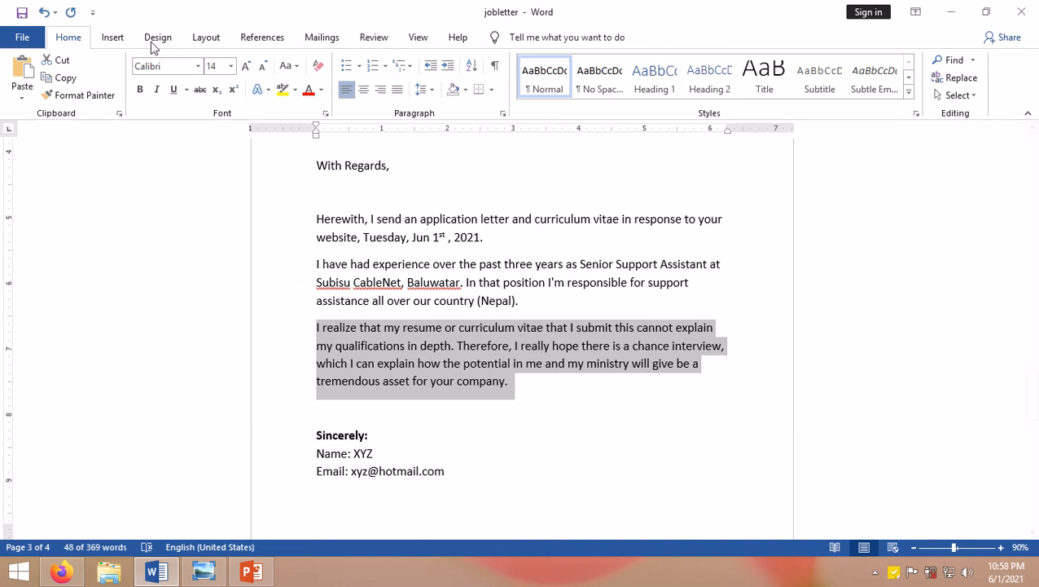
click(364, 90)
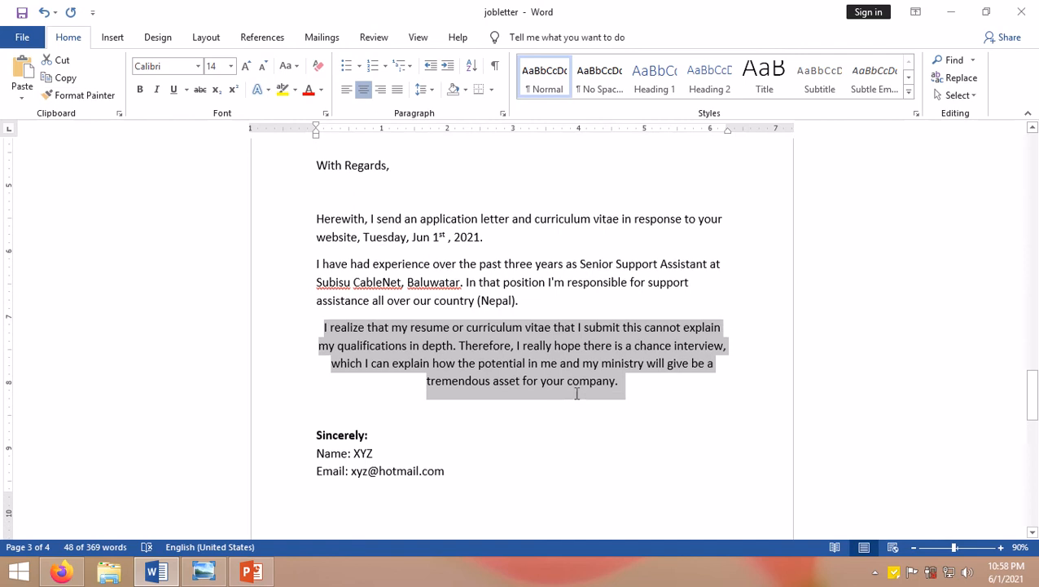
Step: Highlight the three centred letterhead lines on the last page, then clear the selection
scroll(577, 399, down, 8)
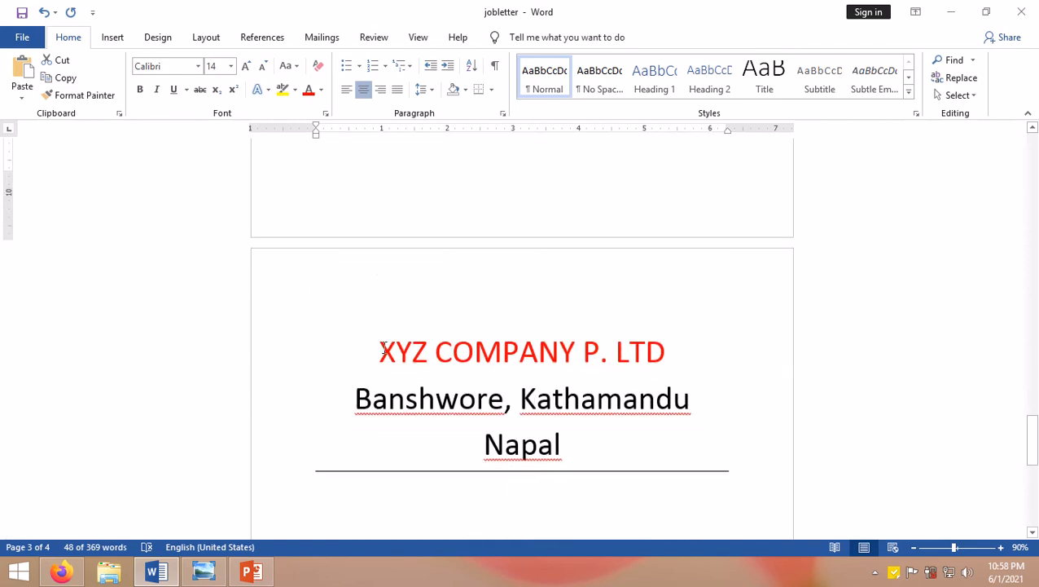
drag(382, 349, 635, 432)
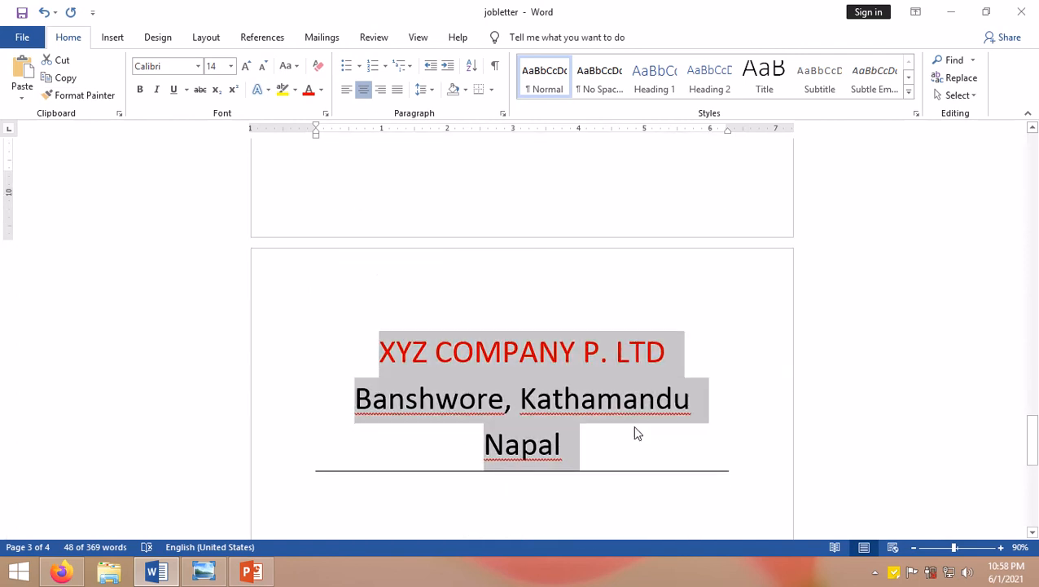
click(601, 445)
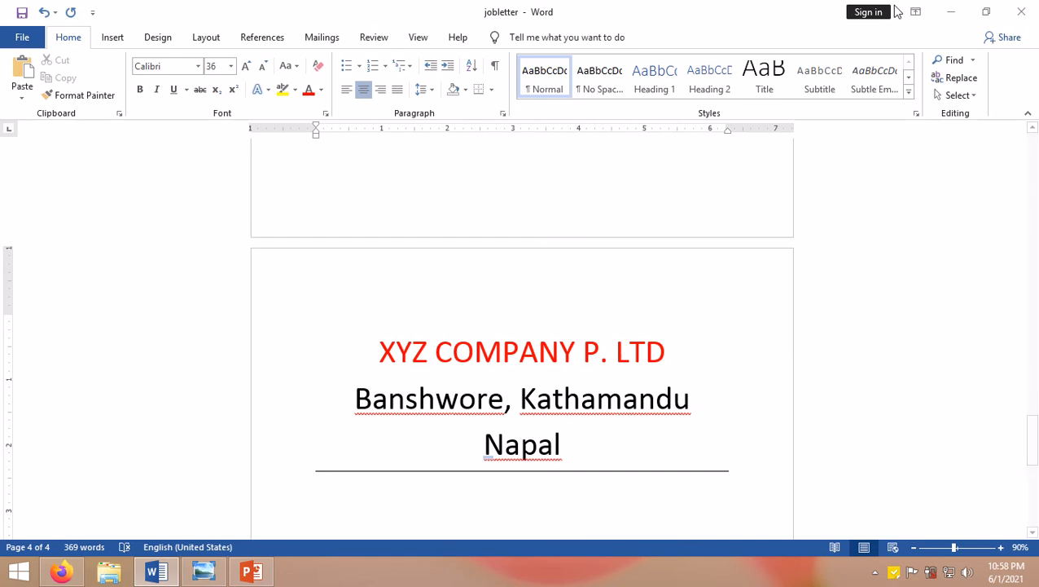
Step: Return to the desktop's Center note, highlight the first keyboard shortcut entry for Center, and collapse the note
click(951, 12)
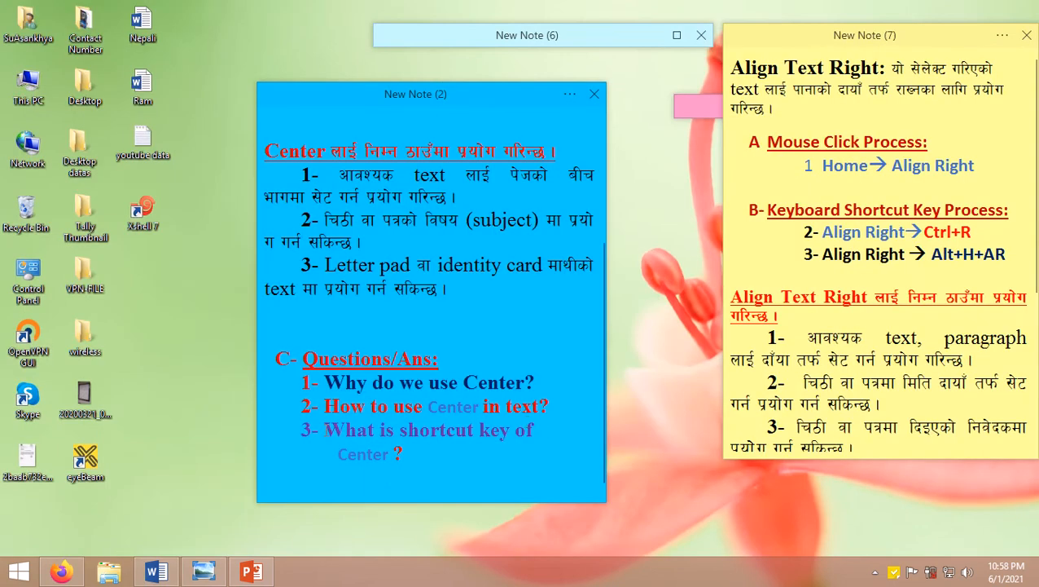
scroll(376, 454, up, 5)
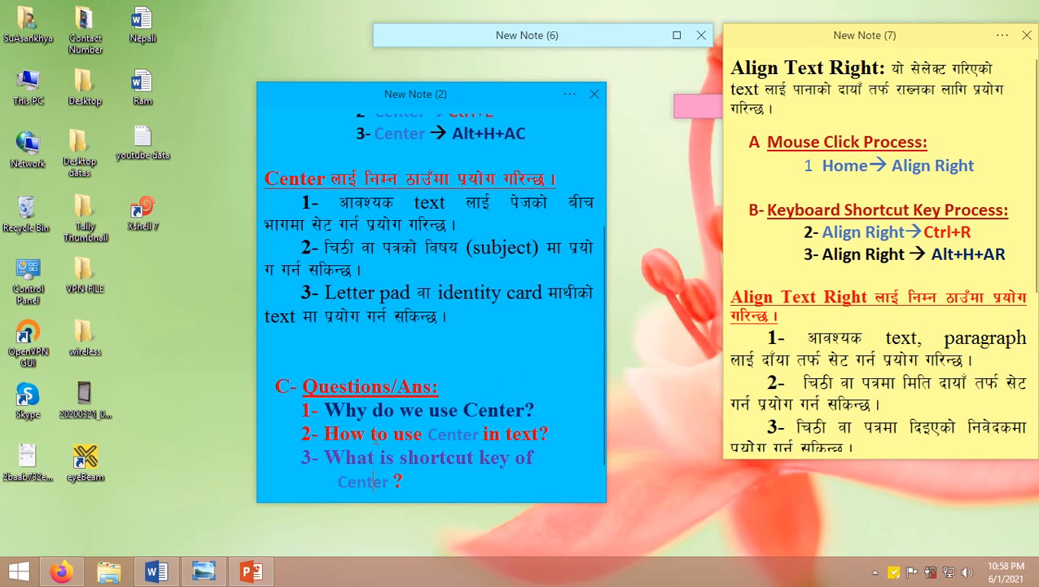
drag(449, 281, 516, 276)
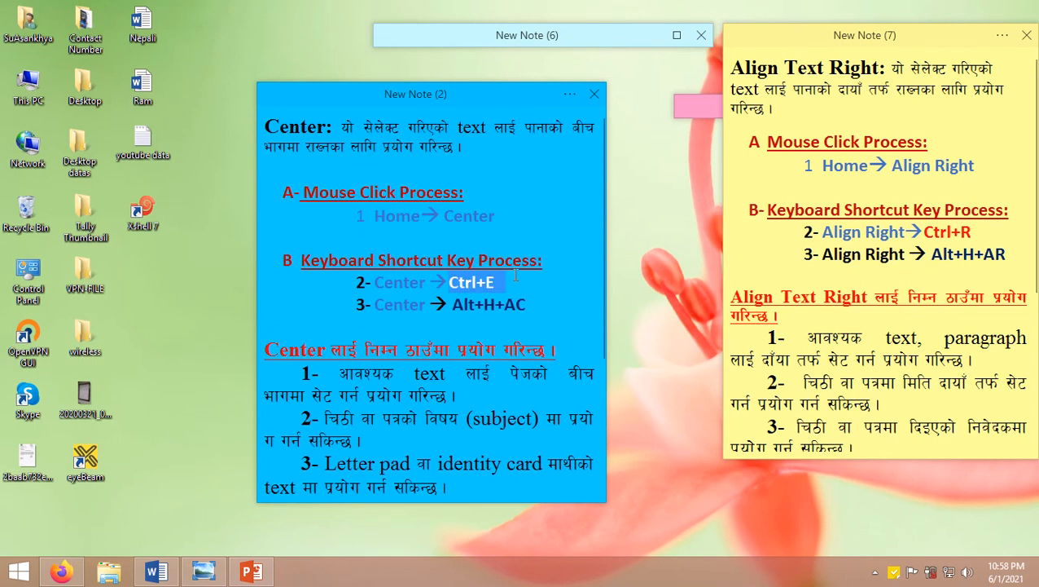
drag(461, 303, 374, 282)
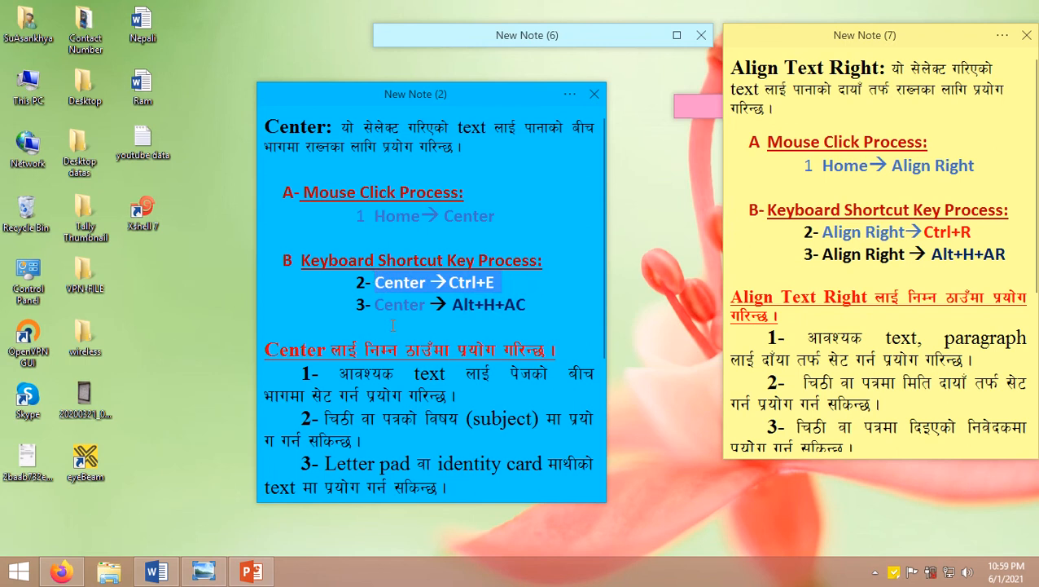
double_click(428, 90)
Step: Switch to Word and right-align the first paragraph on page 1, beginning "Video provides a powerful way"
click(155, 572)
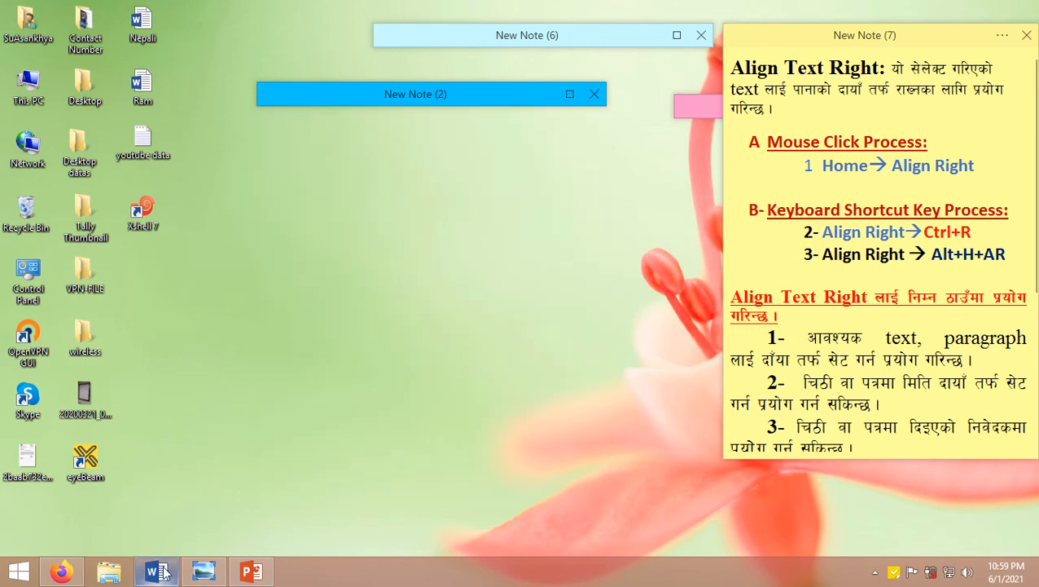
scroll(403, 301, down, 5)
scroll(415, 282, up, 15)
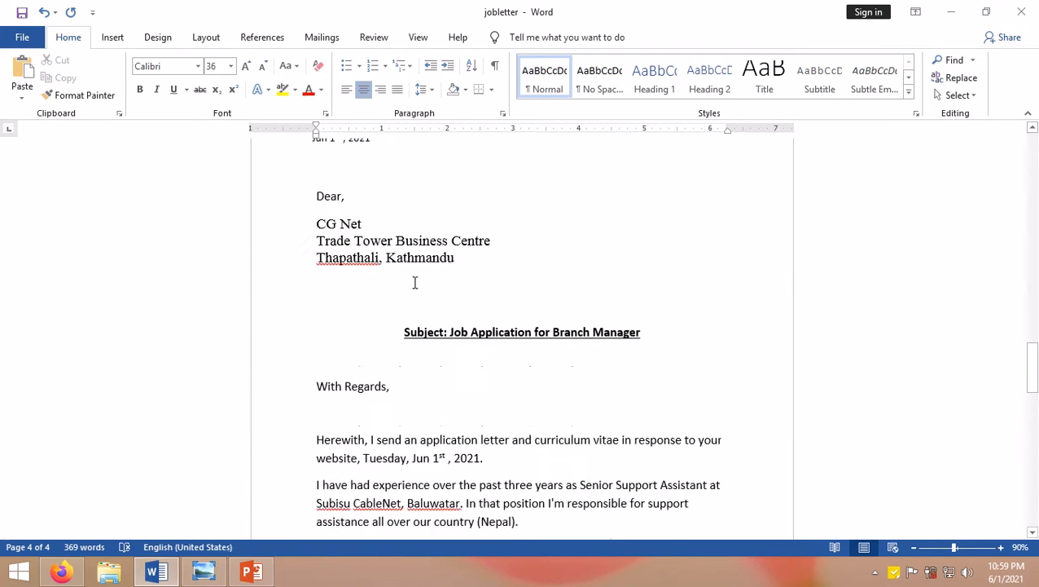
scroll(413, 280, up, 3)
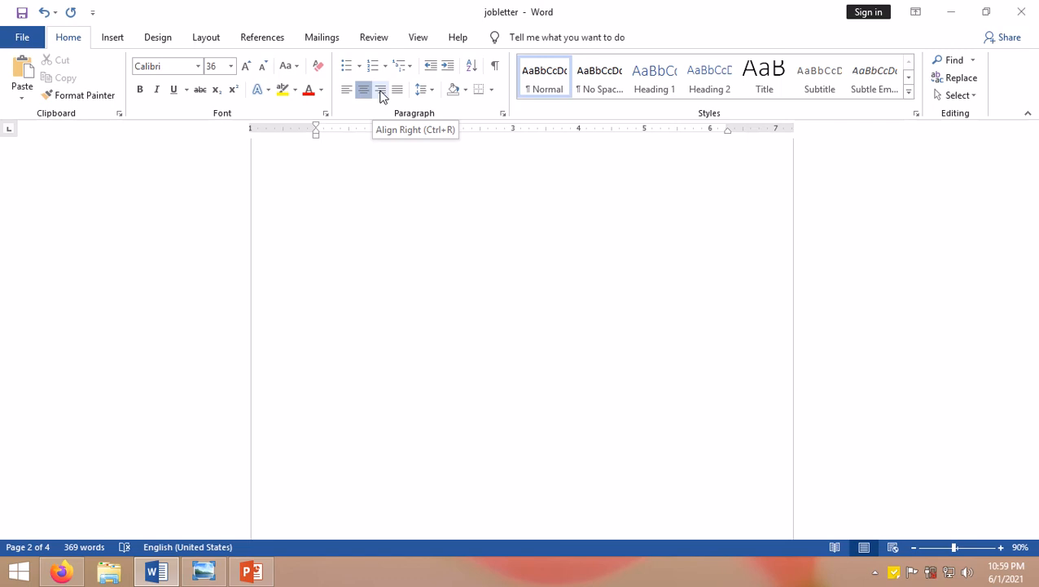
click(477, 210)
scroll(535, 256, up, 3)
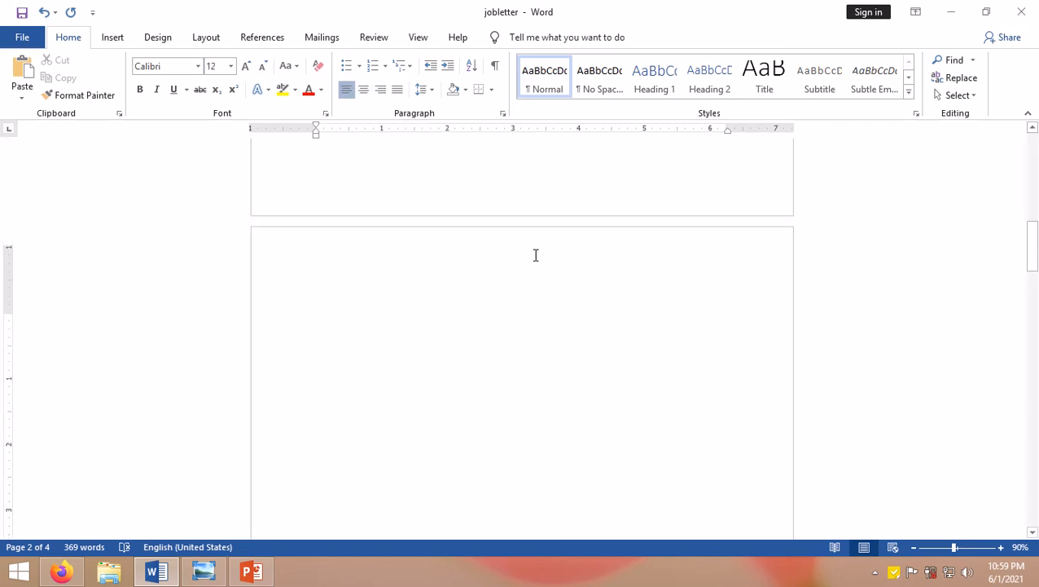
scroll(535, 257, up, 10)
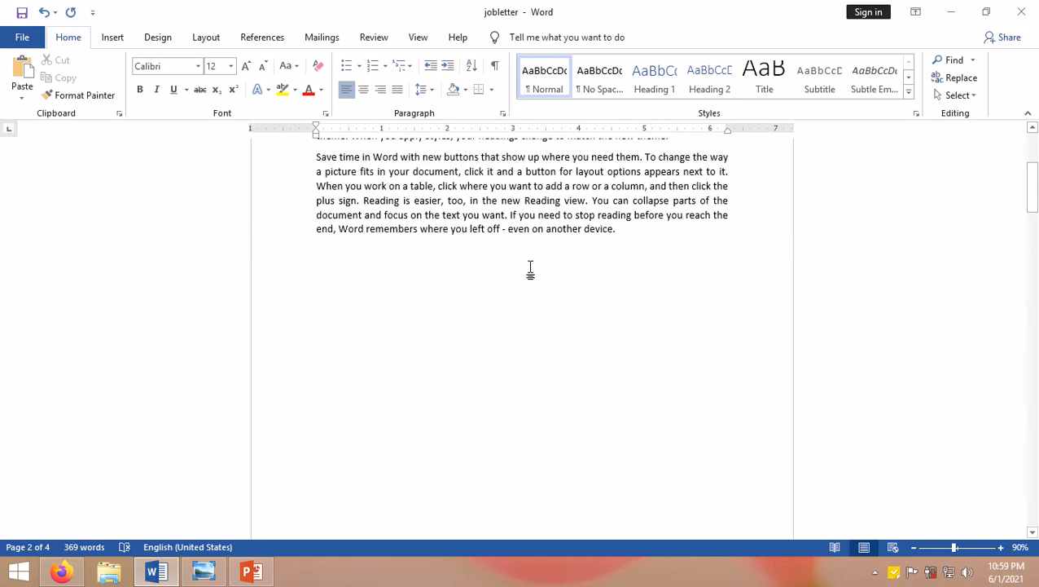
scroll(532, 268, up, 3)
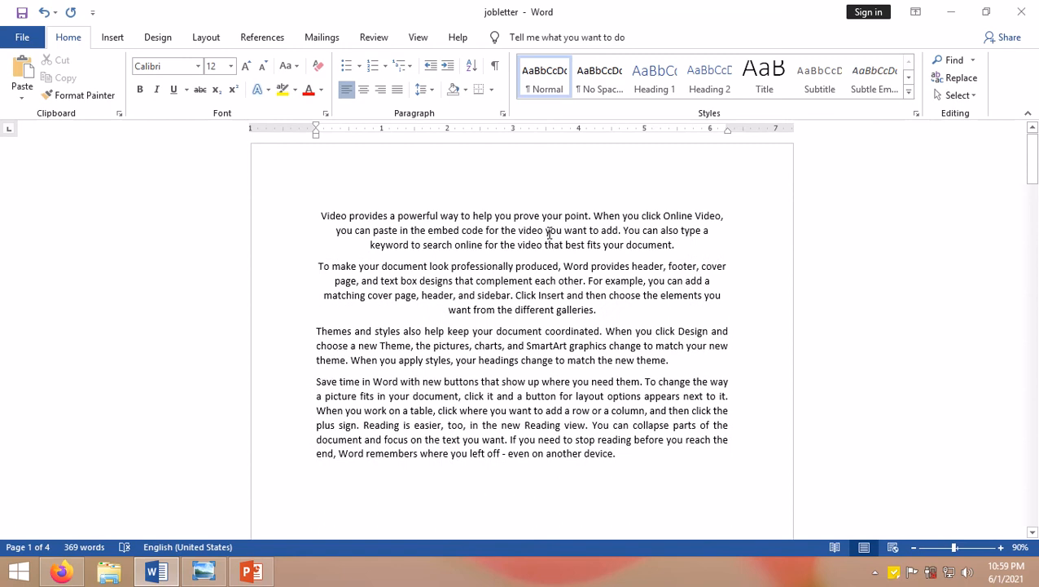
click(348, 92)
drag(683, 255, 312, 215)
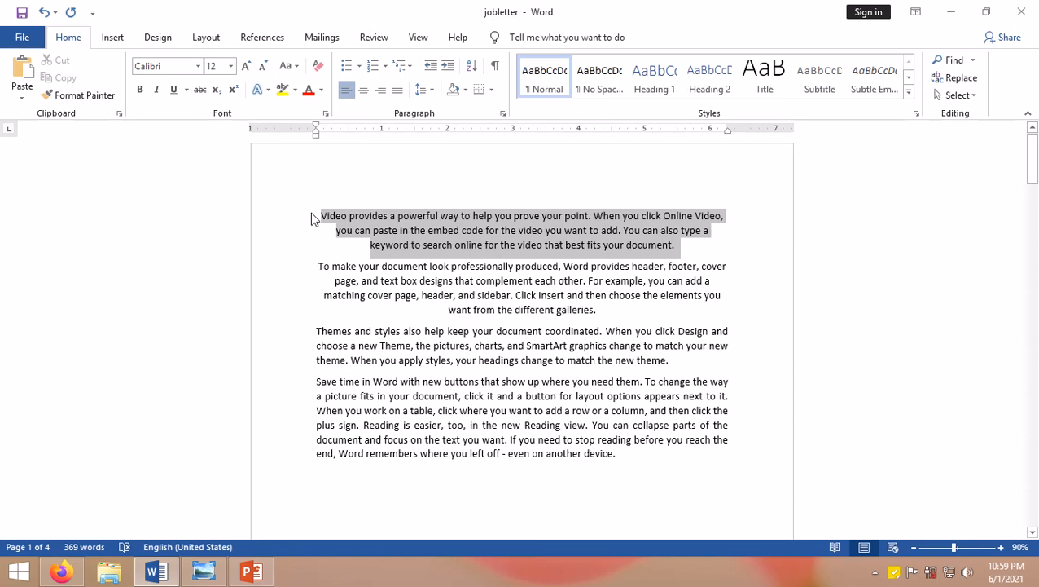
click(381, 91)
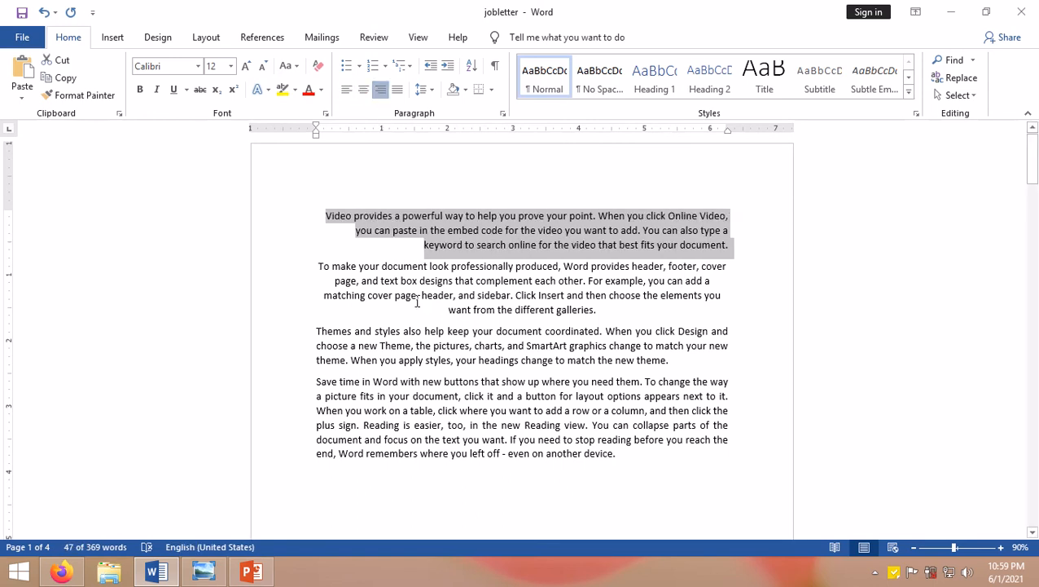
Step: Return to the desktop, move the yellow Align Text Right note to the middle, and highlight its definition
click(951, 12)
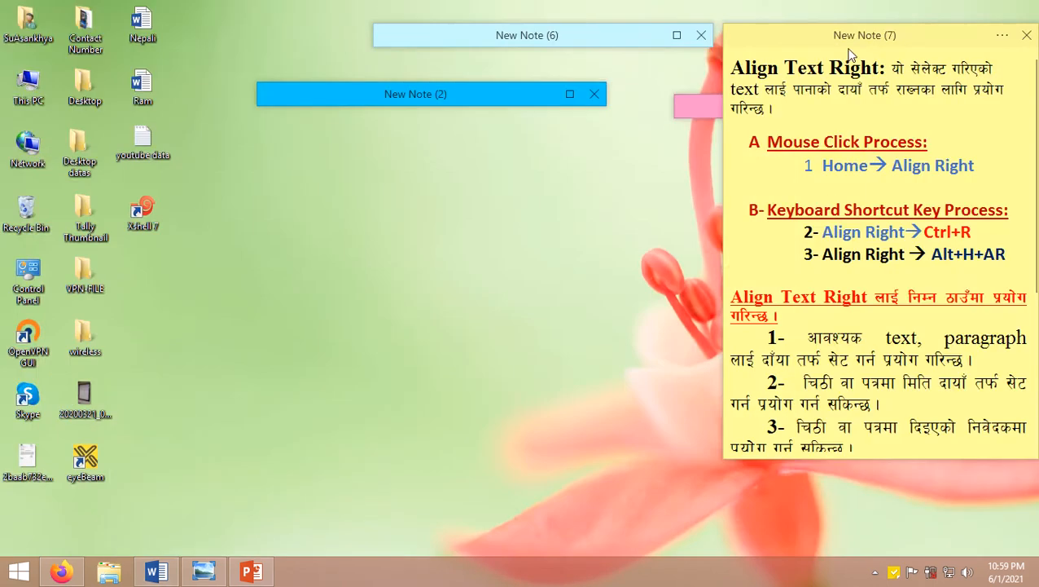
drag(837, 36, 520, 137)
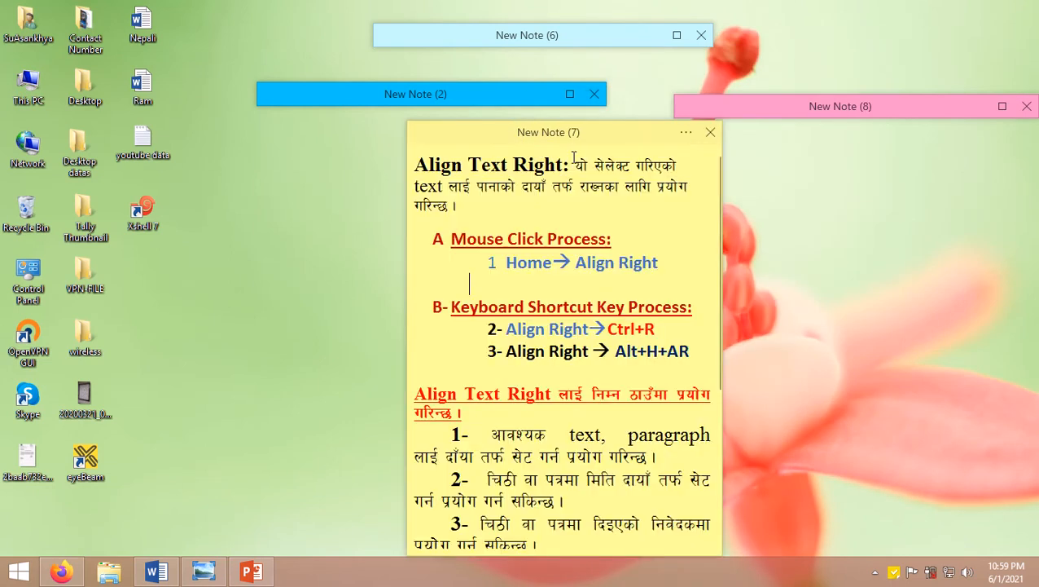
drag(573, 161, 594, 212)
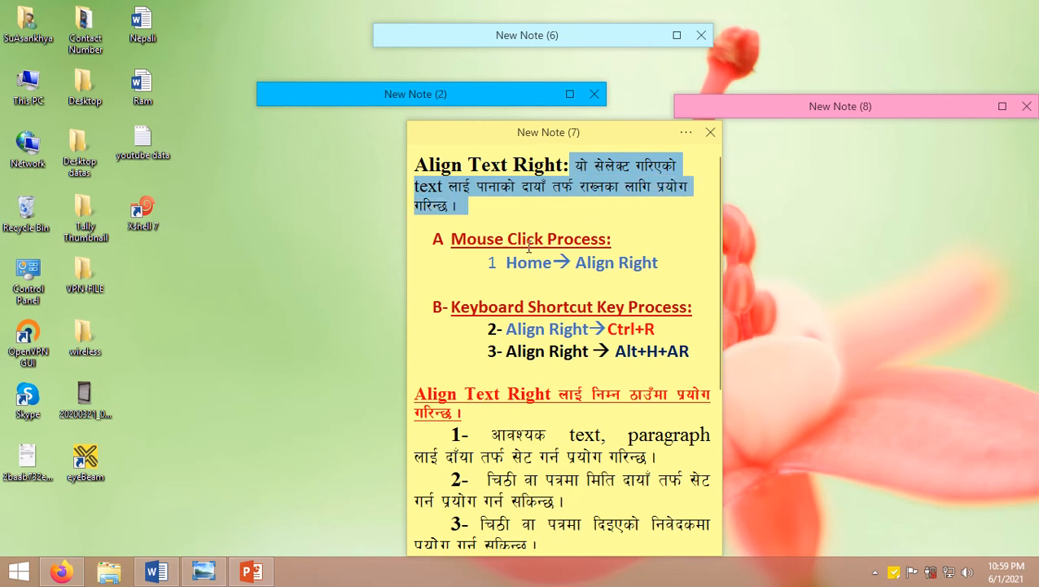
Step: Highlight the "Mouse Click Process" and "Keyboard Shortcut Key Process" headings and the "Align Right" mouse entry in the note
click(453, 239)
drag(453, 239, 617, 243)
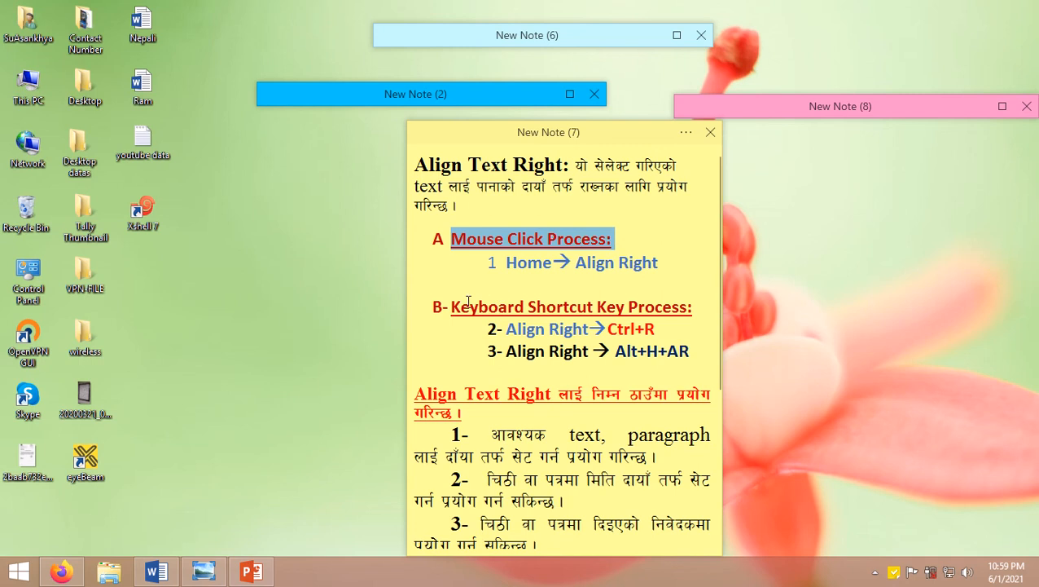
drag(453, 307, 693, 309)
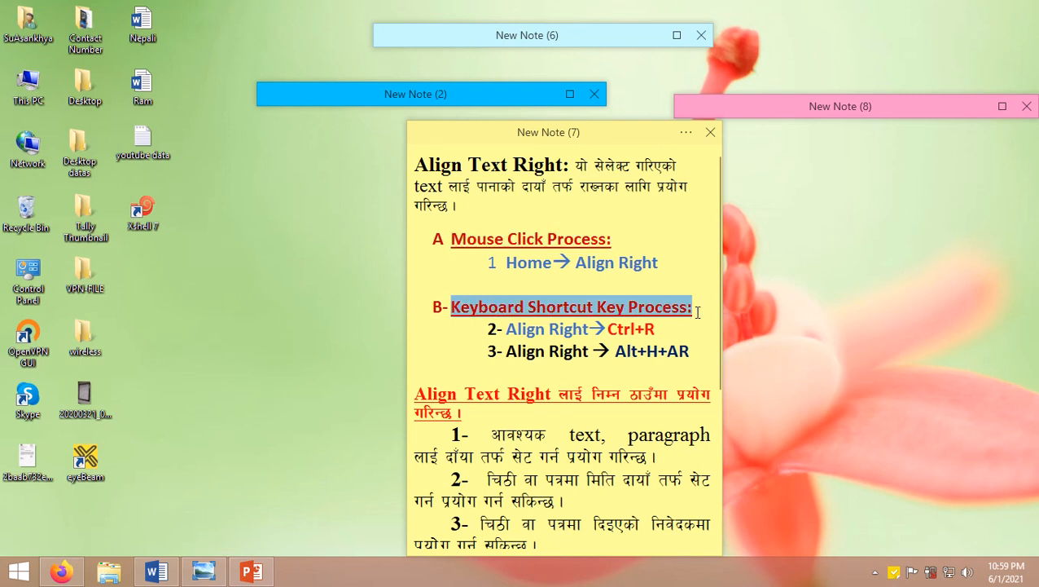
drag(507, 261, 666, 265)
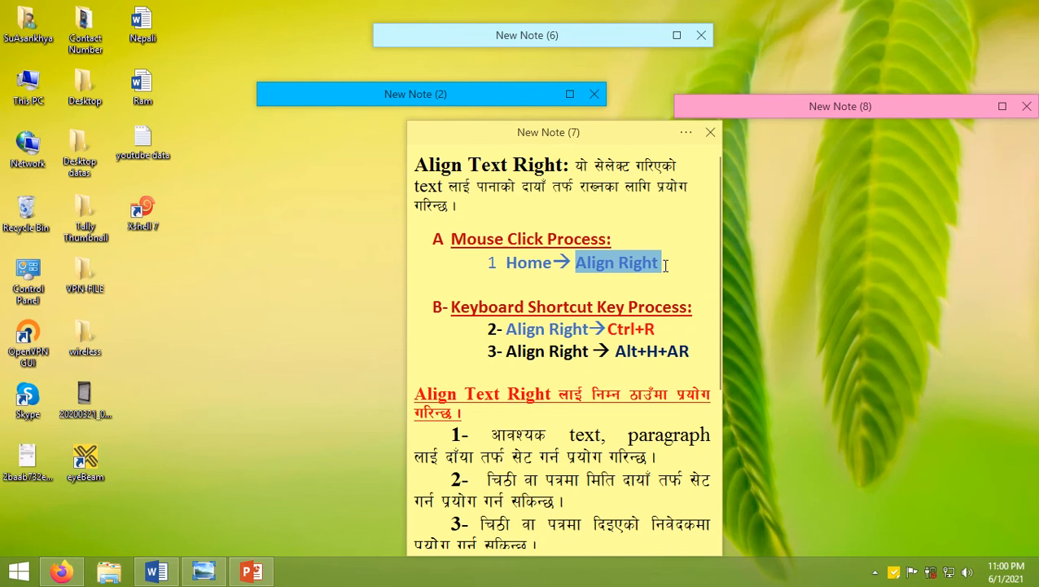
Step: Highlight the two keyboard shortcuts listed for Align Right in the note
scroll(652, 259, down, 3)
scroll(630, 210, up, 3)
drag(606, 328, 674, 330)
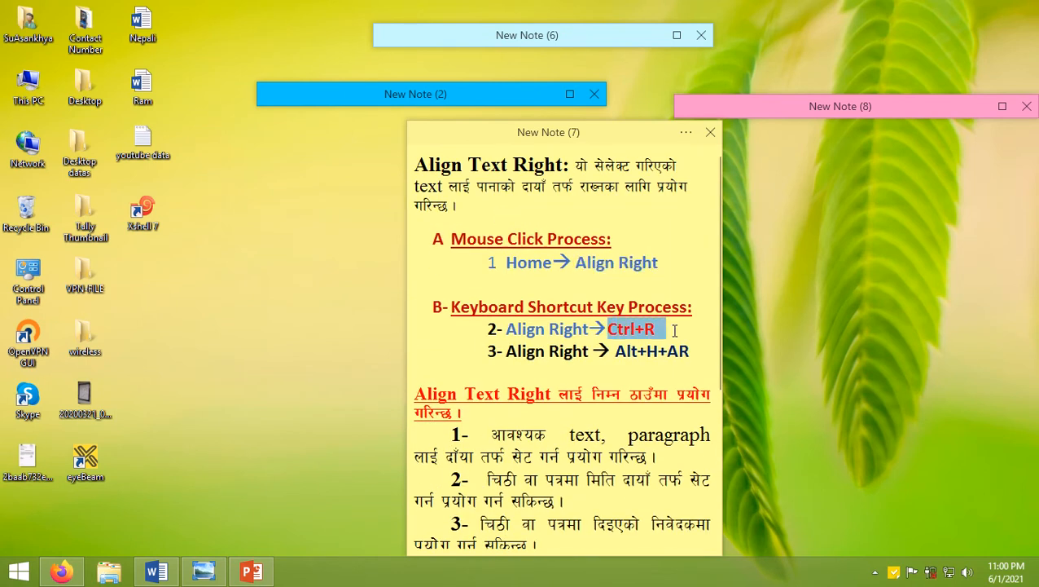
drag(612, 350, 692, 351)
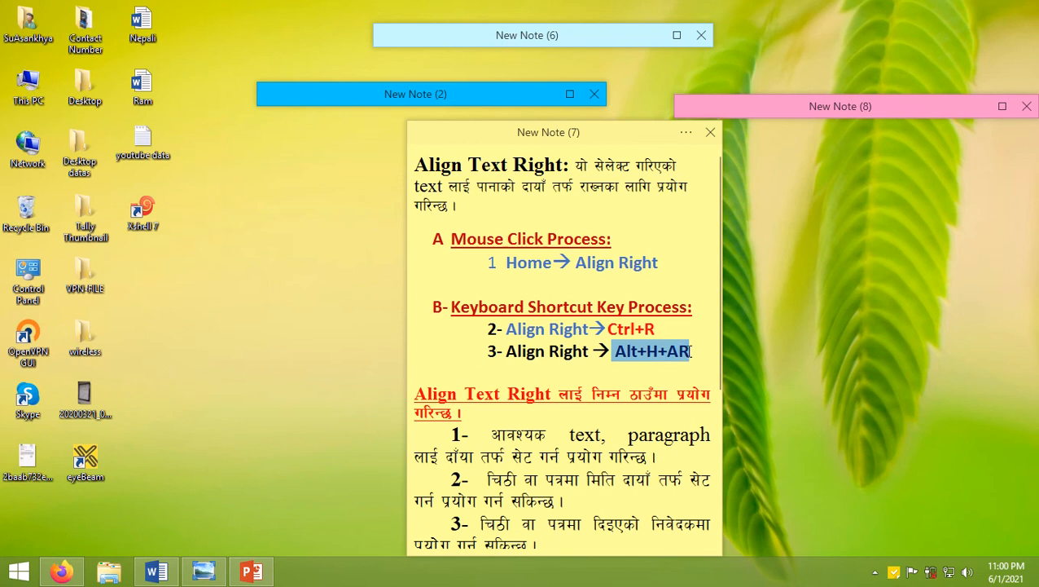
click(643, 362)
Step: Reduce the font size of the red heading above the Align Text Right uses, and highlight the first listed use
scroll(626, 347, down, 1)
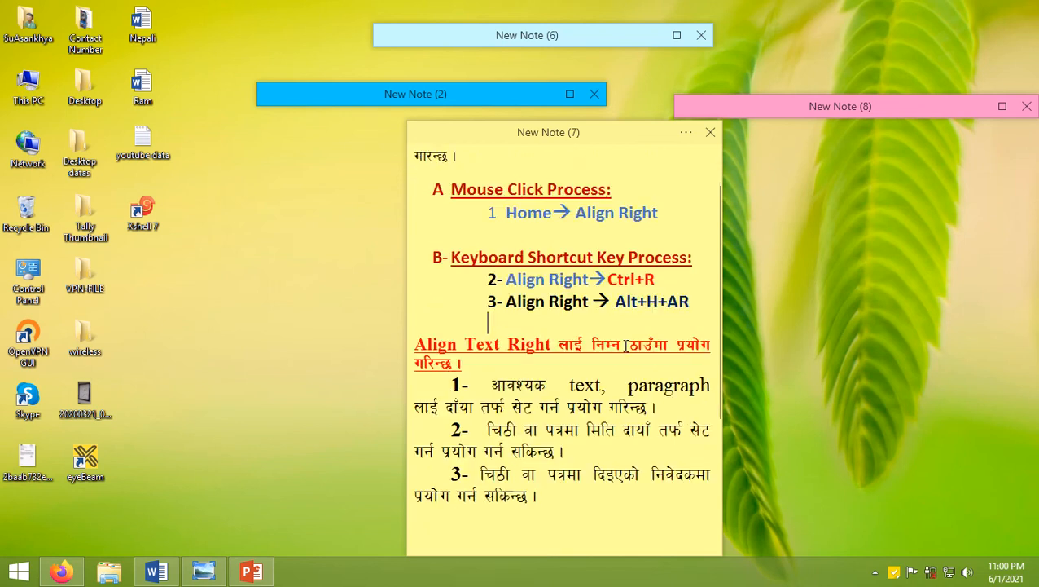
scroll(625, 347, down, 4)
scroll(626, 346, up, 4)
scroll(570, 326, up, 1)
scroll(516, 304, down, 2)
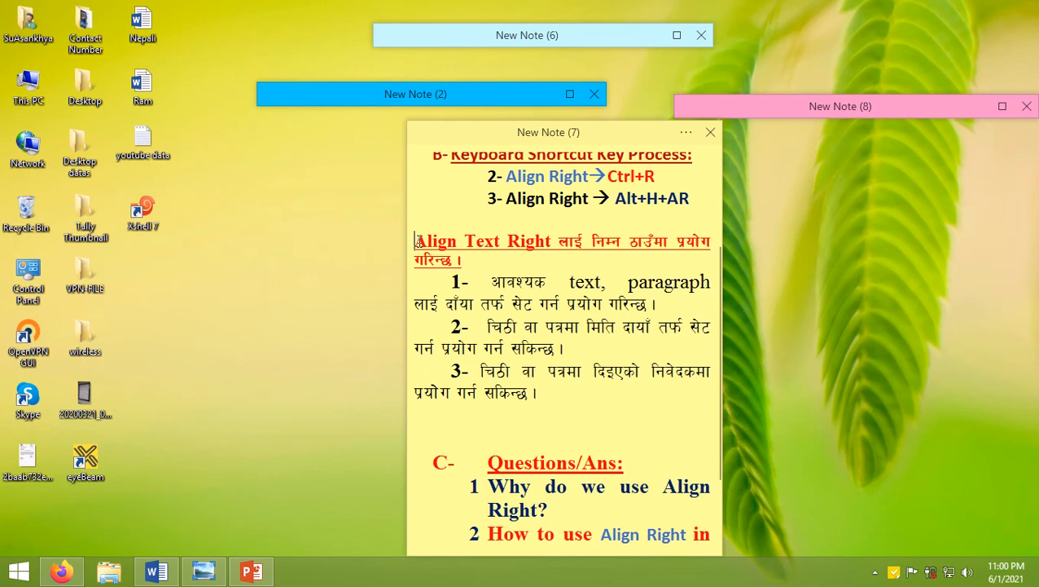
drag(416, 241, 551, 259)
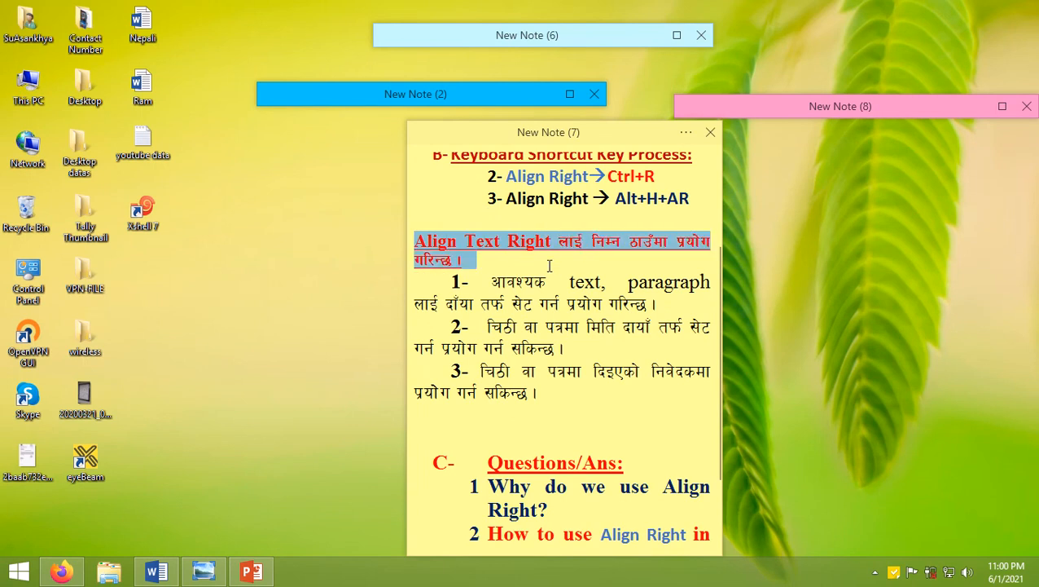
key(ctrl+shift+comma)
click(549, 269)
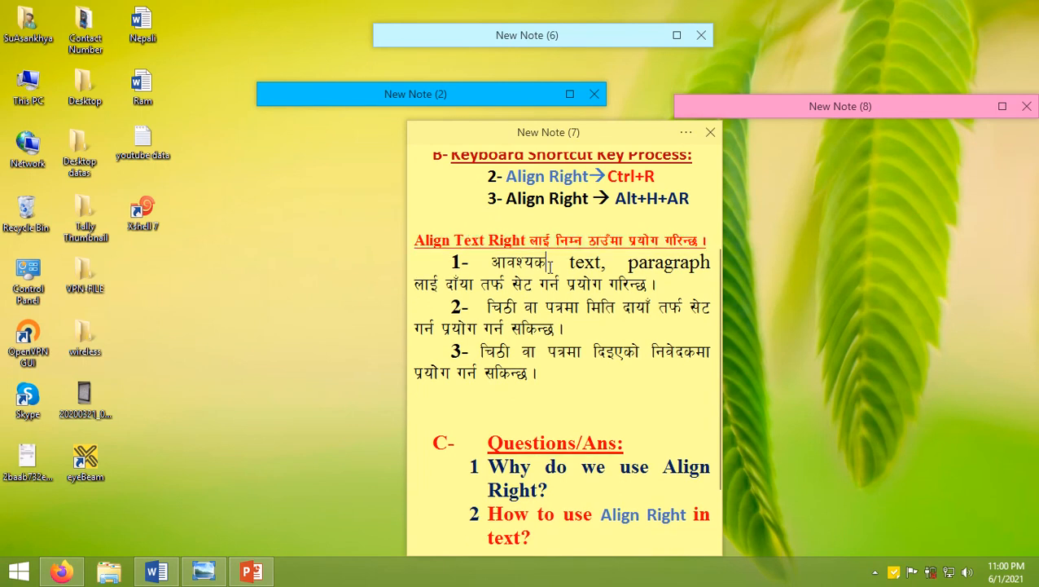
drag(483, 265, 678, 281)
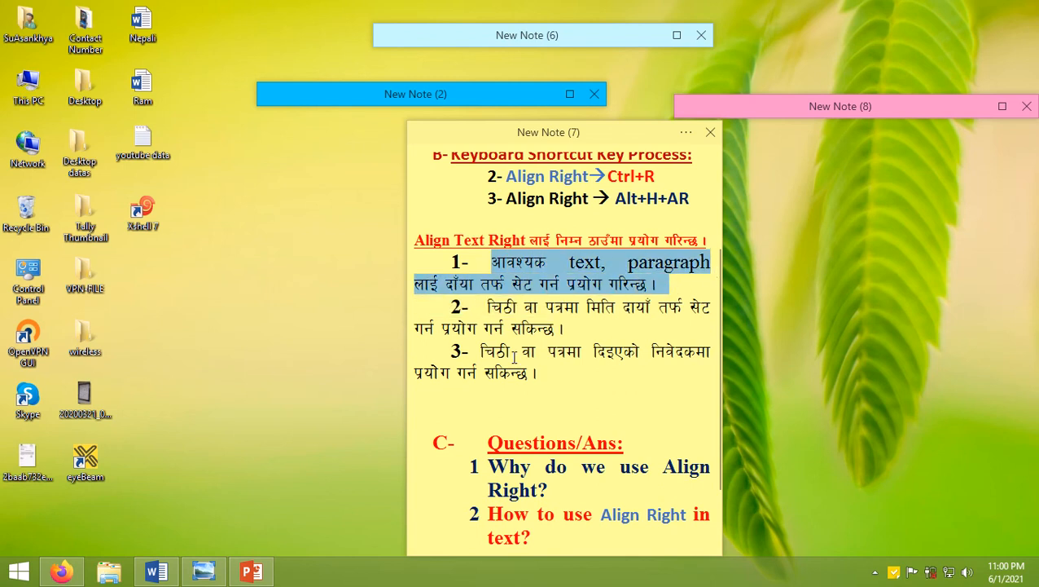
Step: Switch to Word and right-align the third paragraph on page 1, beginning "Themes and styles also help"
click(153, 572)
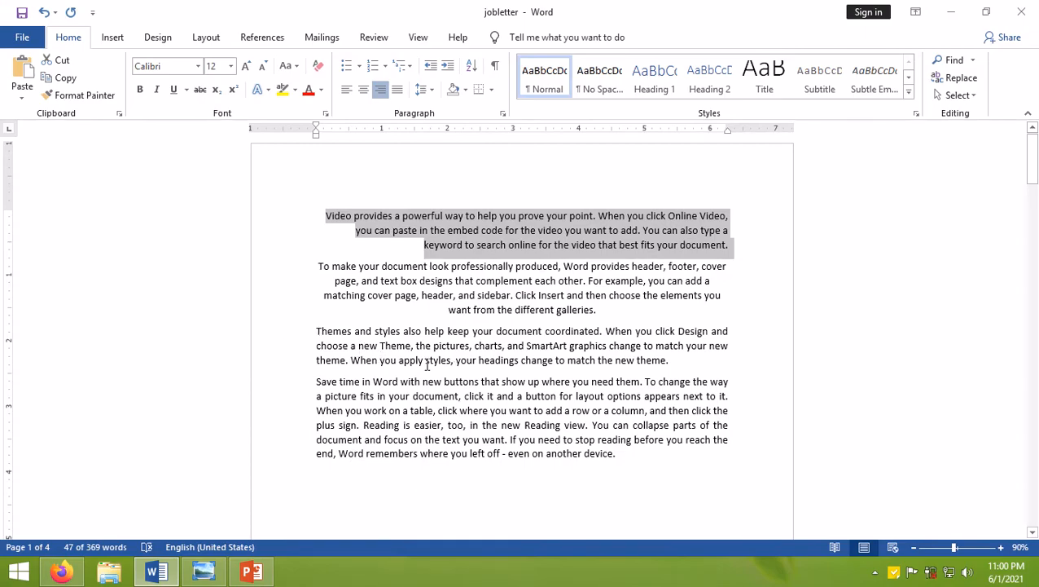
drag(317, 333, 705, 357)
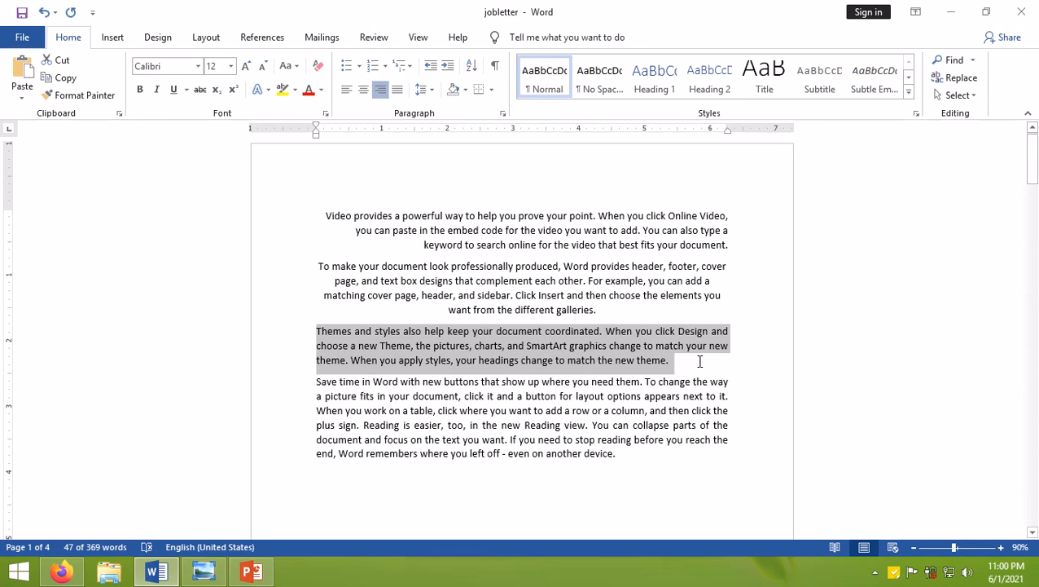
click(380, 92)
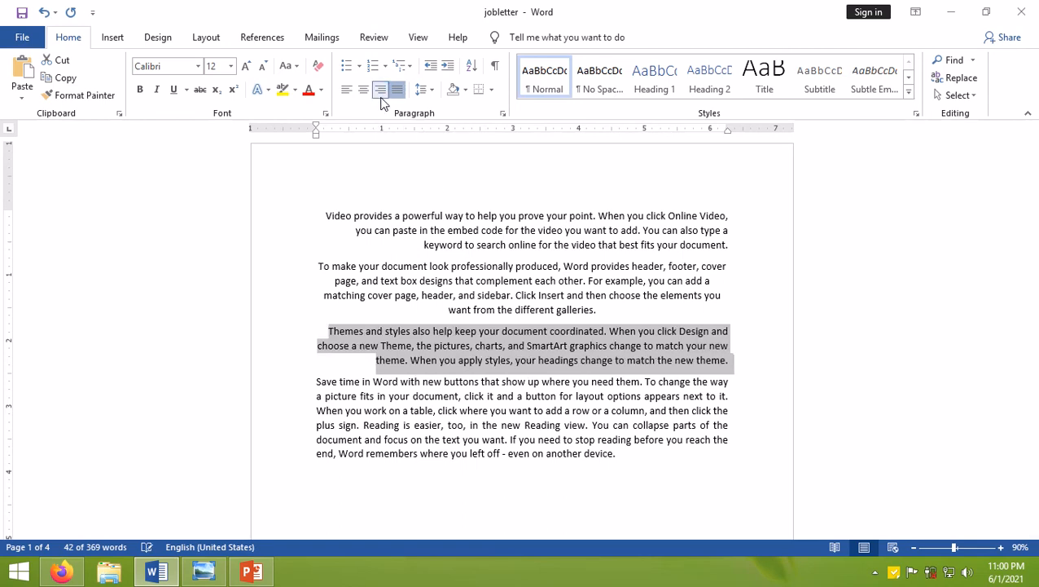
Step: Left-align the third paragraph on page 1, beginning "Themes and styles", and switch it back to right alignment
click(732, 355)
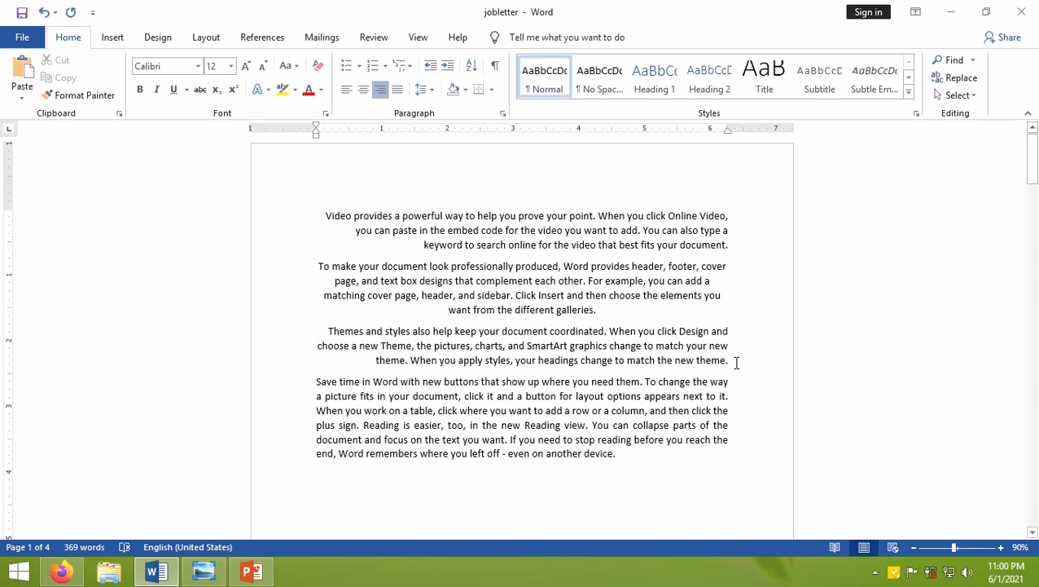
drag(733, 360, 326, 332)
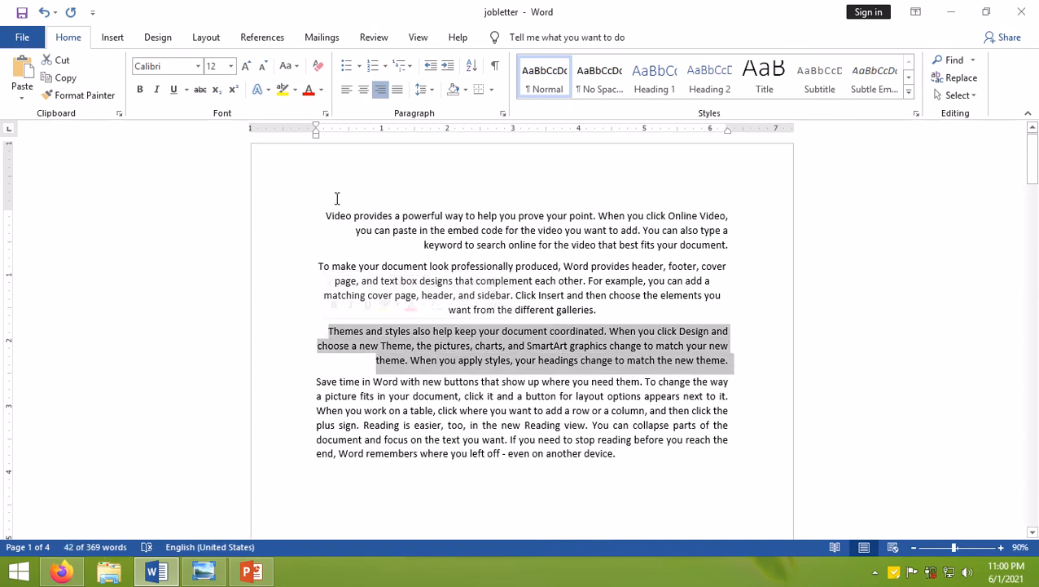
click(346, 89)
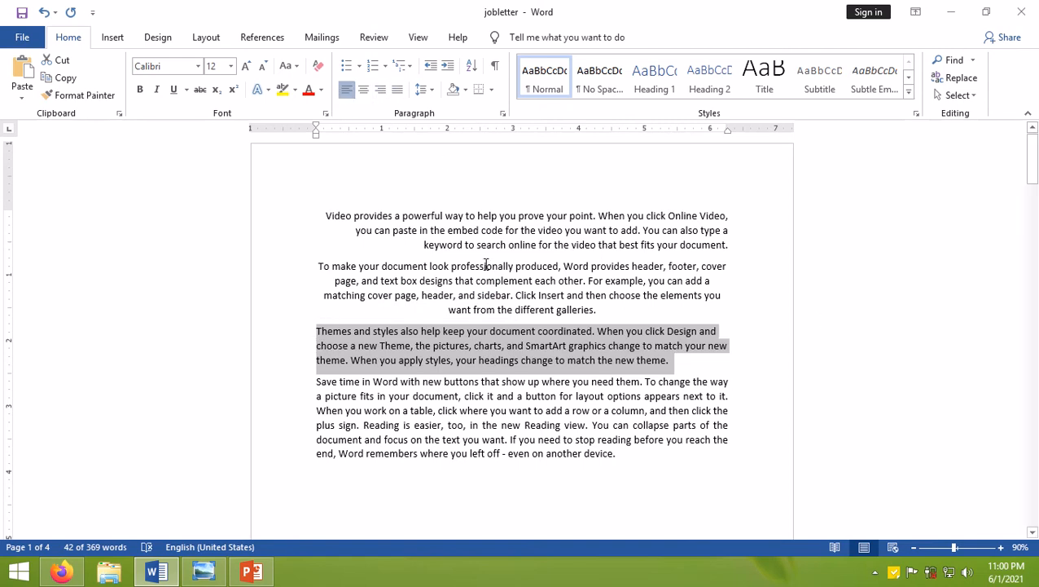
click(381, 90)
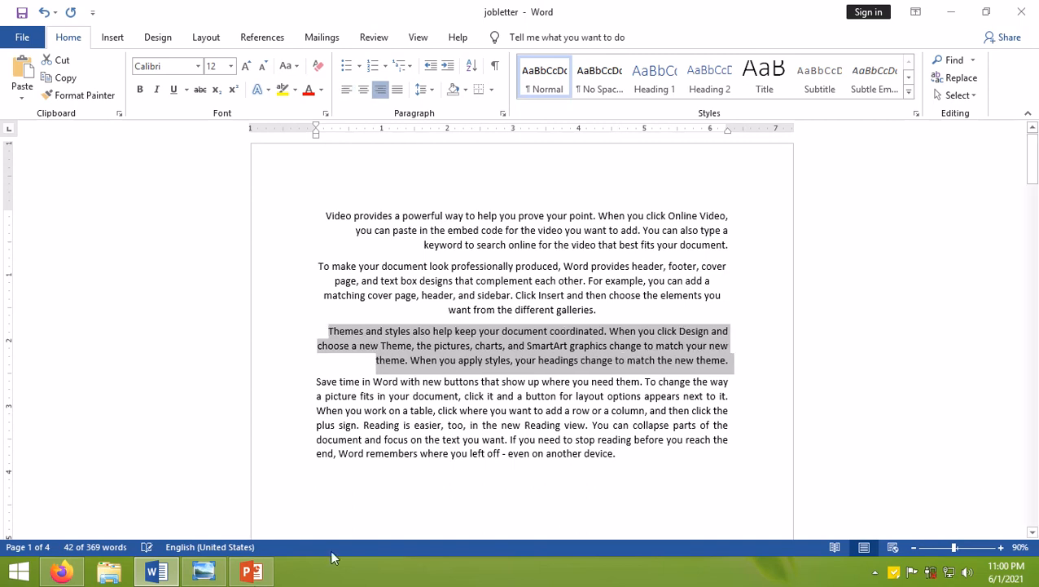
Step: Return to the desktop note and highlight the second listed use of Align Text Right
click(951, 11)
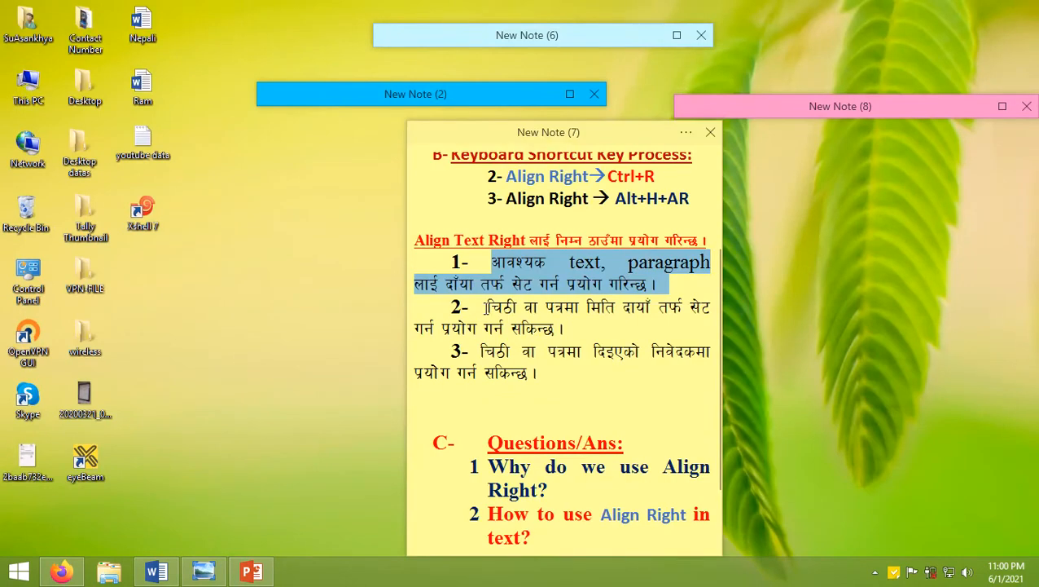
drag(485, 308, 565, 342)
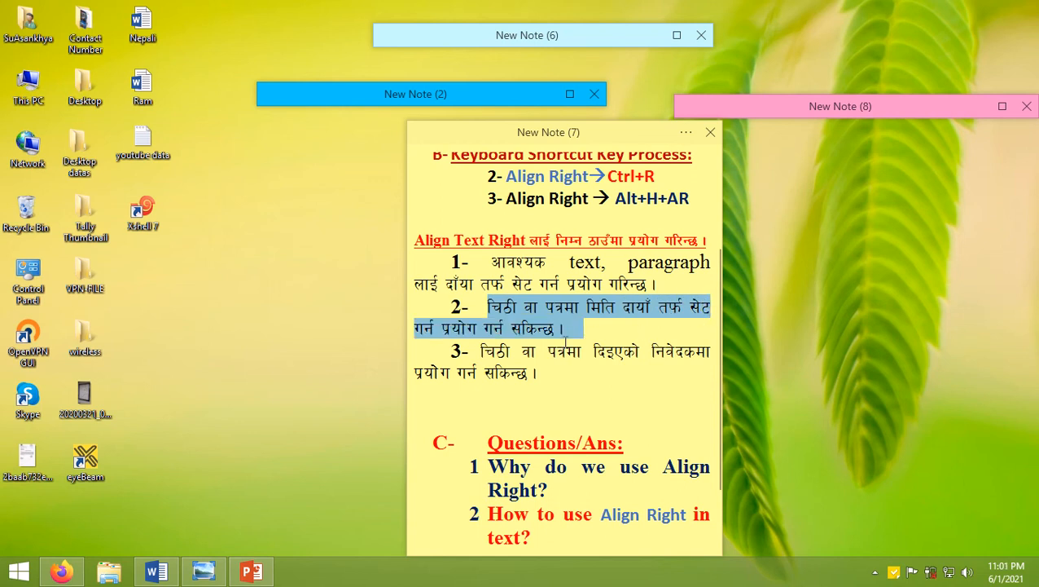
Step: Switch to Word and right-align the date line "Jun 1st, 2021" above the job letter on page 3
click(157, 572)
scroll(530, 324, down, 10)
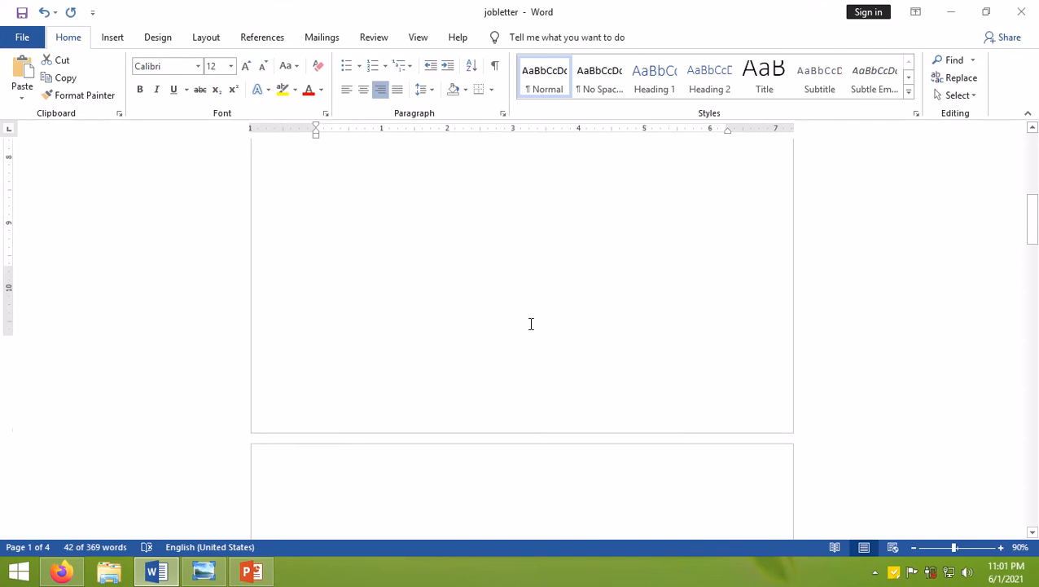
scroll(531, 324, down, 12)
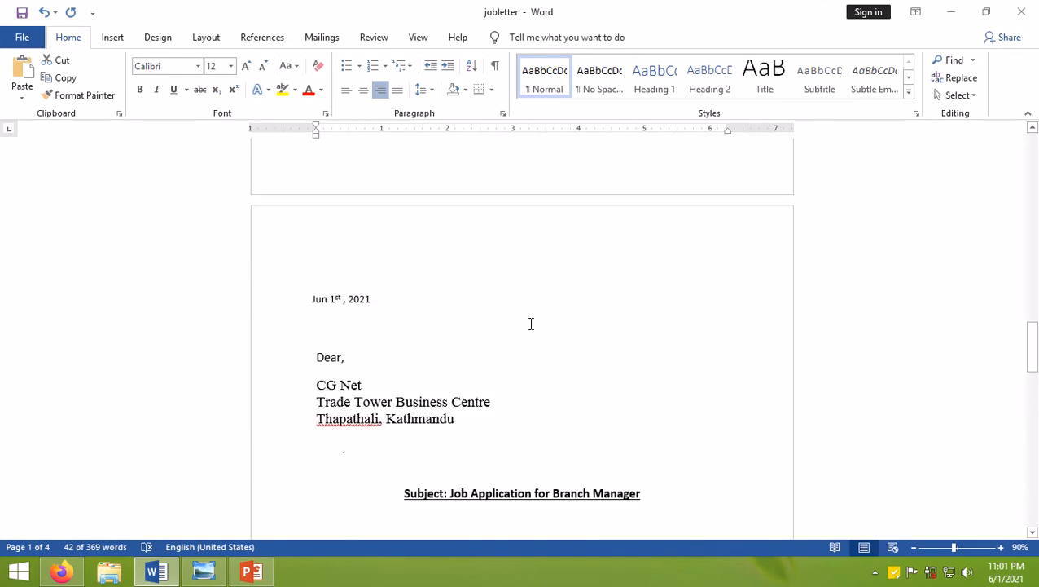
scroll(531, 324, down, 2)
scroll(445, 236, up, 2)
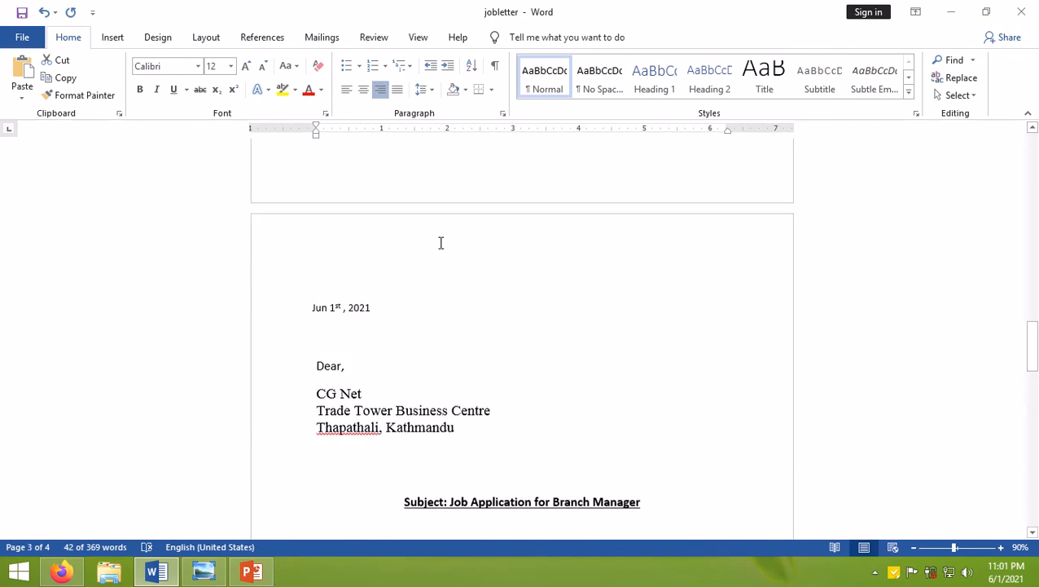
scroll(440, 241, down, 7)
scroll(512, 283, down, 4)
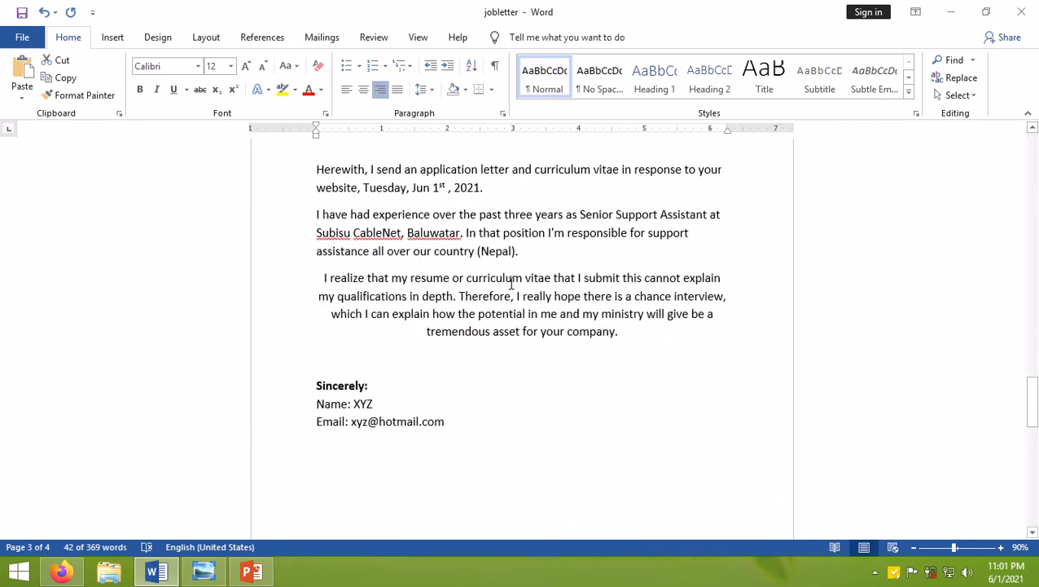
scroll(512, 283, up, 7)
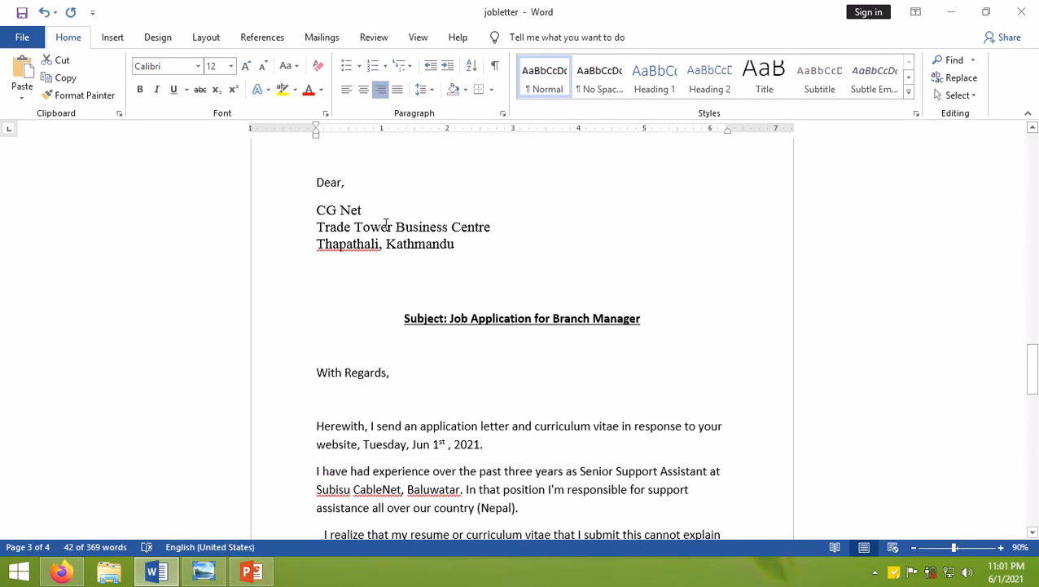
scroll(387, 224, up, 3)
drag(378, 222, 304, 220)
scroll(391, 232, up, 2)
scroll(400, 239, up, 1)
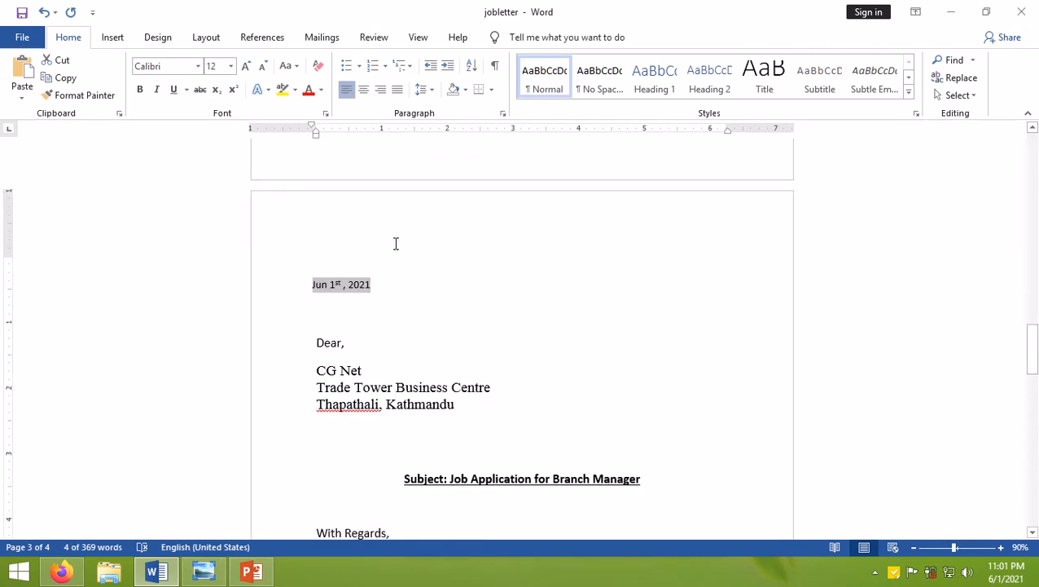
click(400, 293)
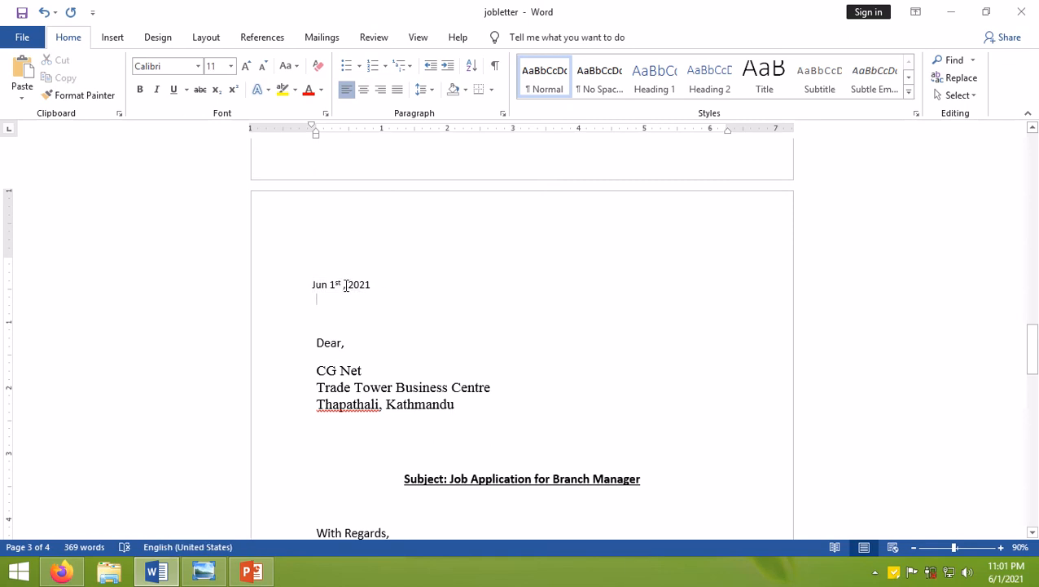
click(380, 89)
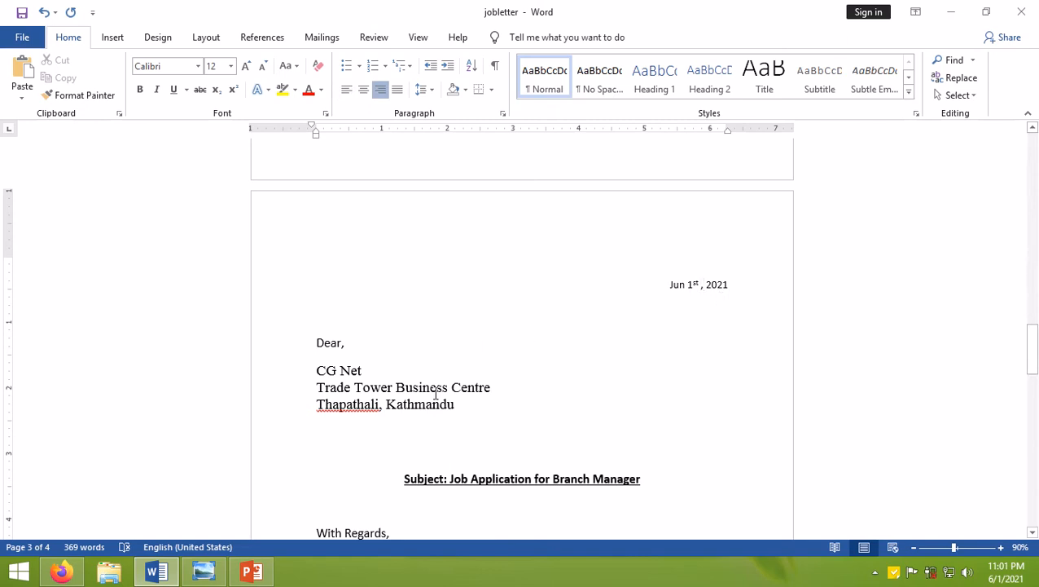
Step: Try right alignment on the recipient block beginning "Dear," and restore it to left alignment
drag(317, 341, 485, 411)
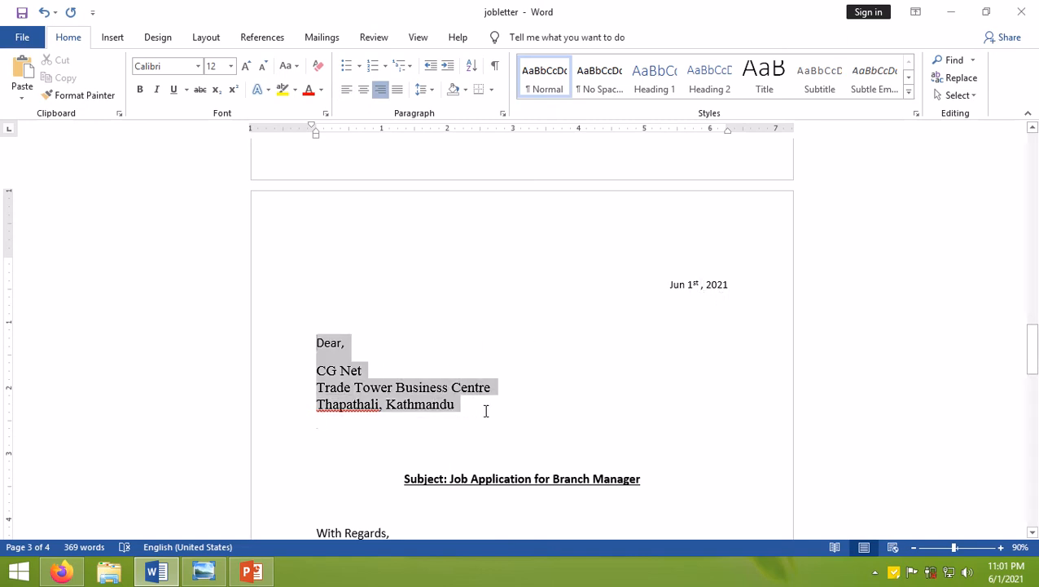
click(380, 89)
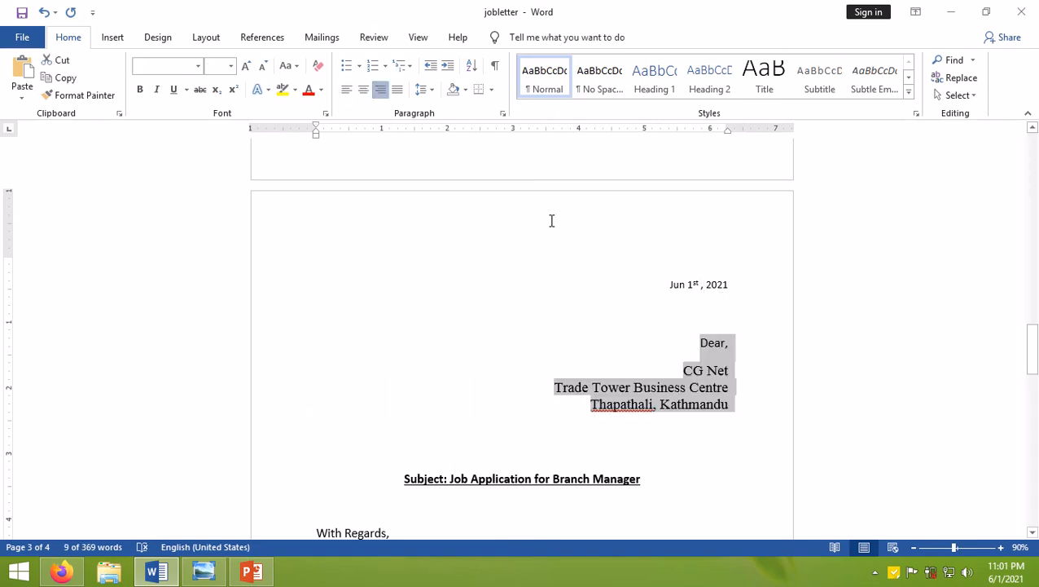
click(347, 90)
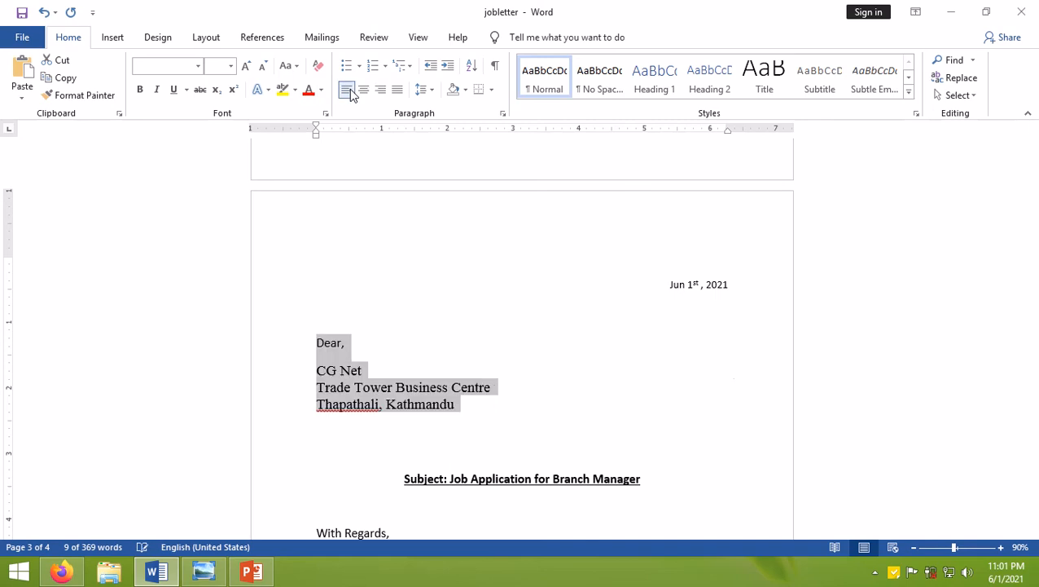
click(356, 389)
Step: Try right alignment on the letter's closing block beginning "Sincerely:" and restore it to left alignment
scroll(386, 384, down, 2)
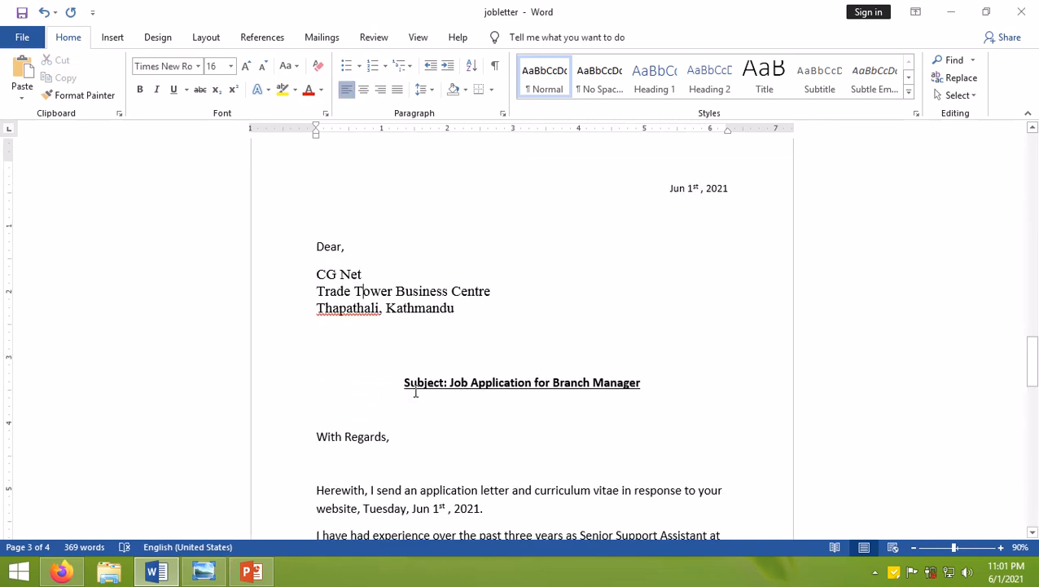
drag(404, 383, 632, 397)
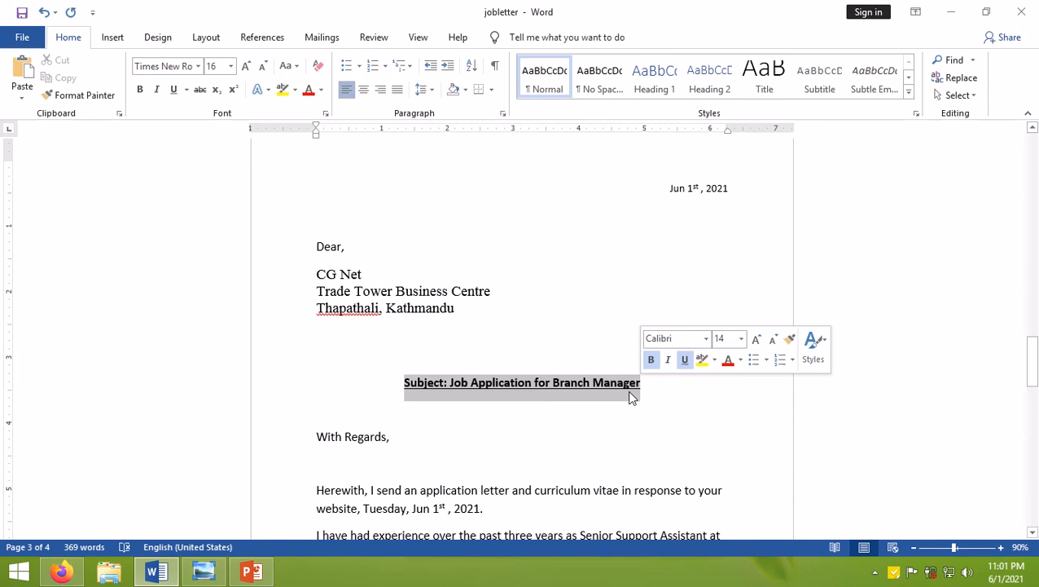
scroll(603, 391, down, 7)
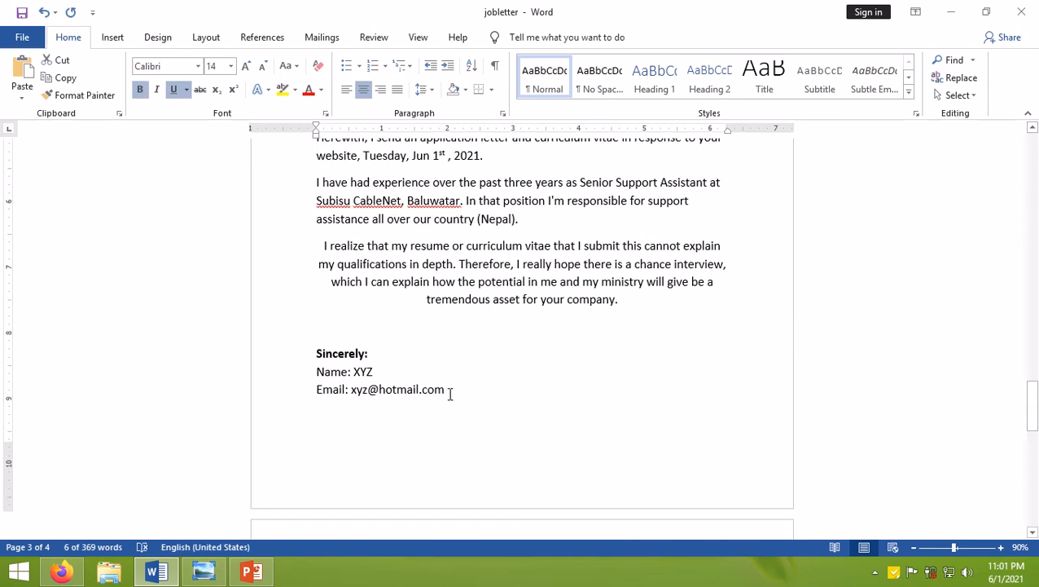
drag(419, 391, 292, 362)
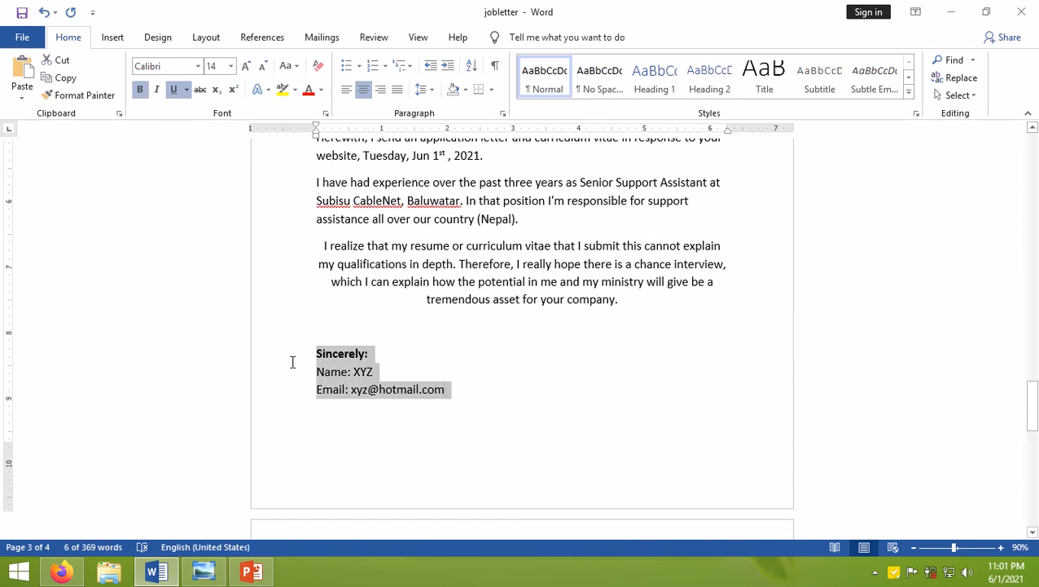
click(364, 90)
click(381, 91)
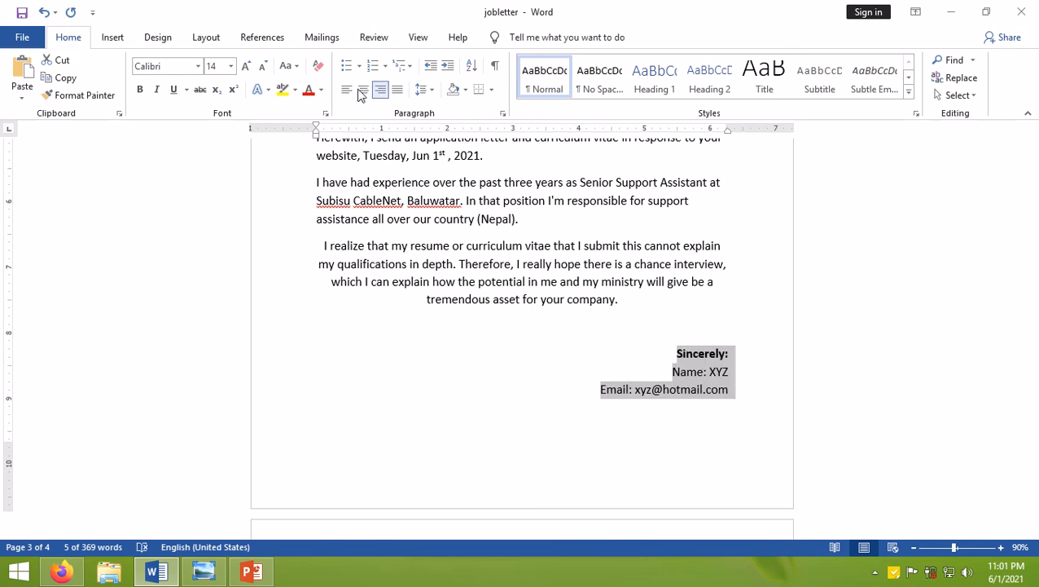
click(348, 92)
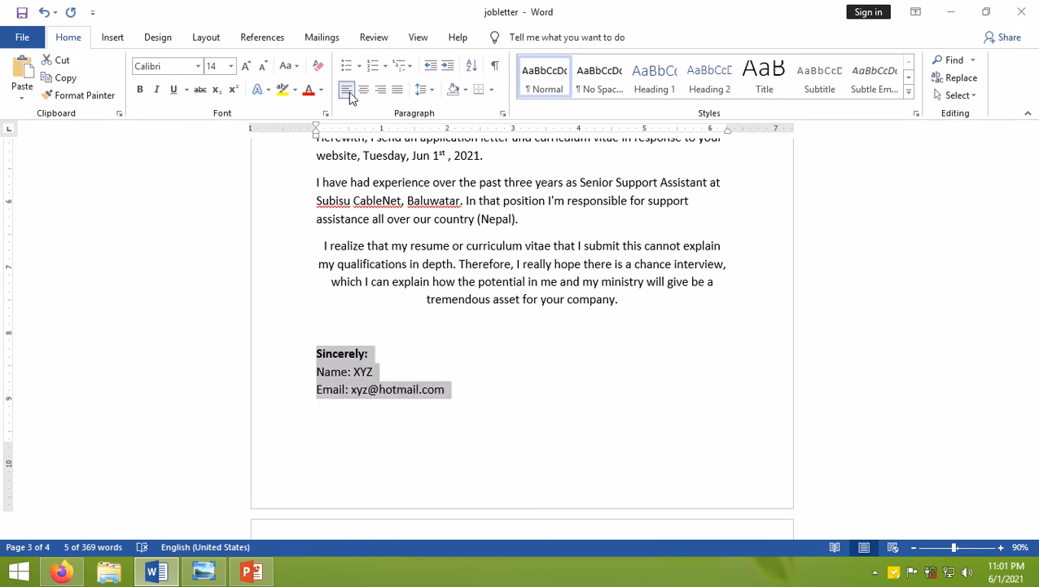
click(493, 235)
Step: Return to the desktop note and highlight the third listed use of Align Text Right
click(950, 11)
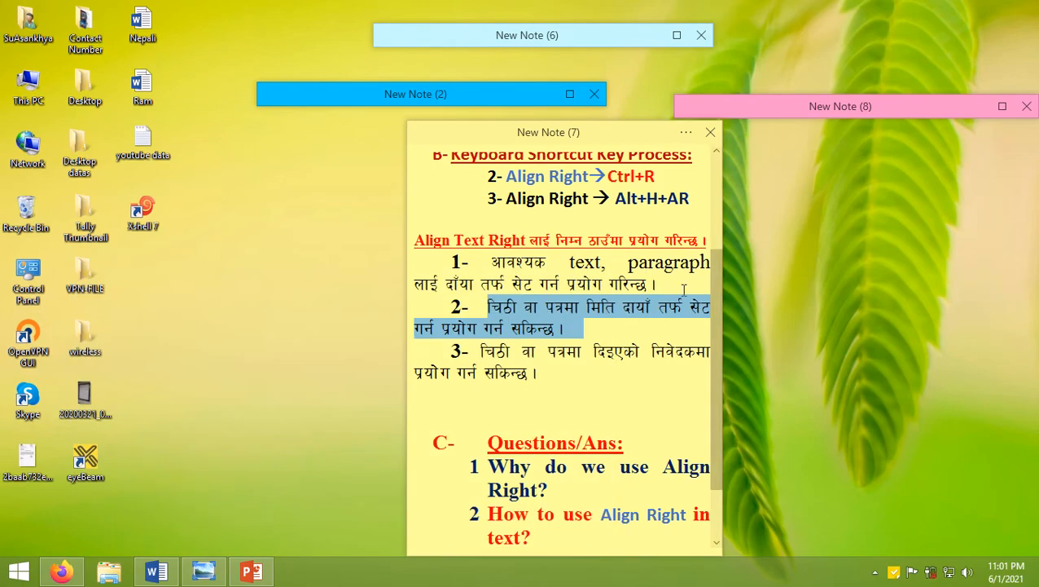
drag(482, 350, 548, 373)
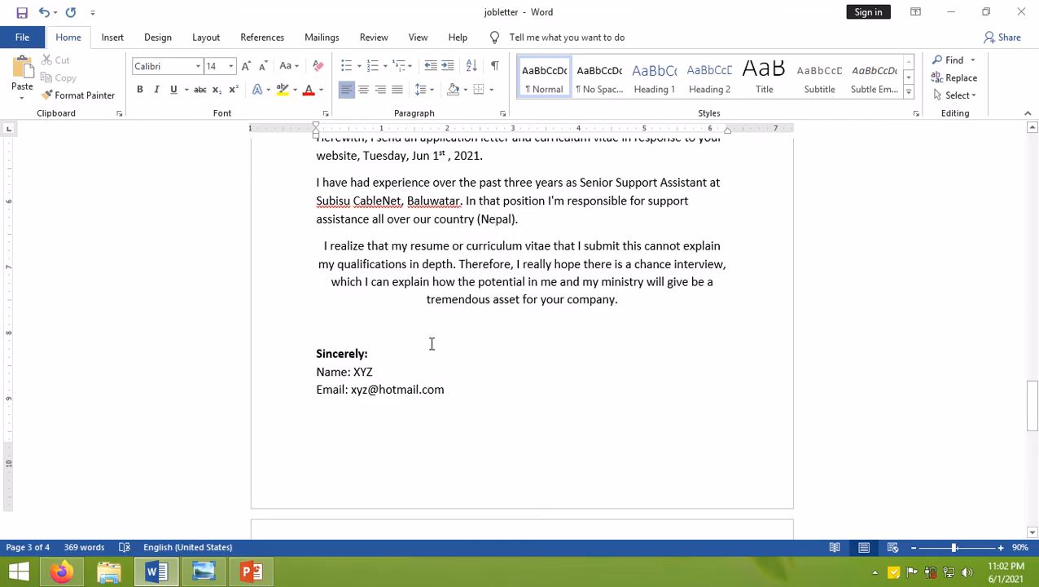
Step: Switch to Word and highlight the letter's date, recipient block, subject line and closing block in turn to review their alignment
scroll(430, 343, up, 6)
scroll(424, 199, up, 1)
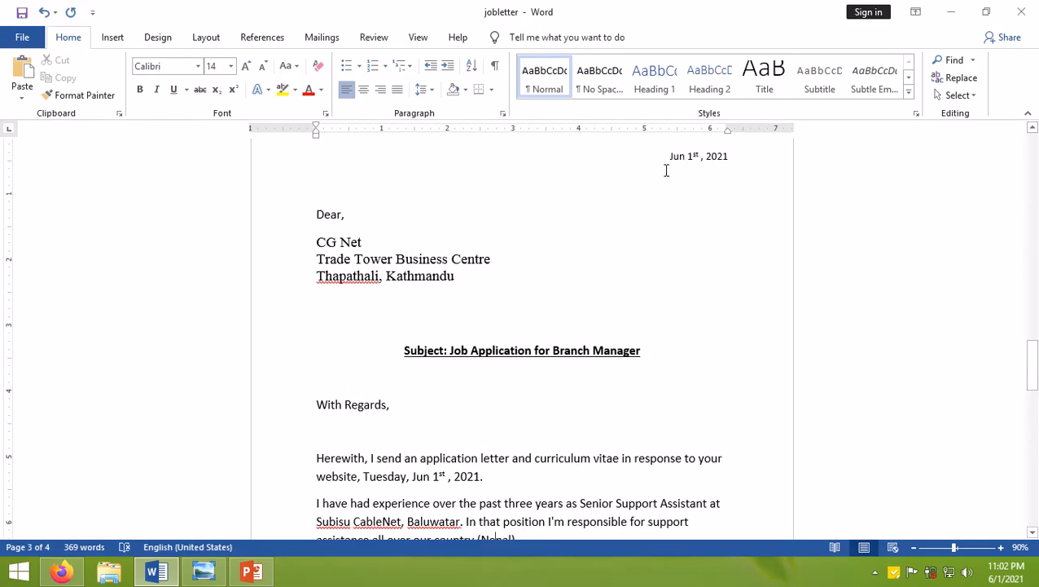
drag(670, 160, 738, 158)
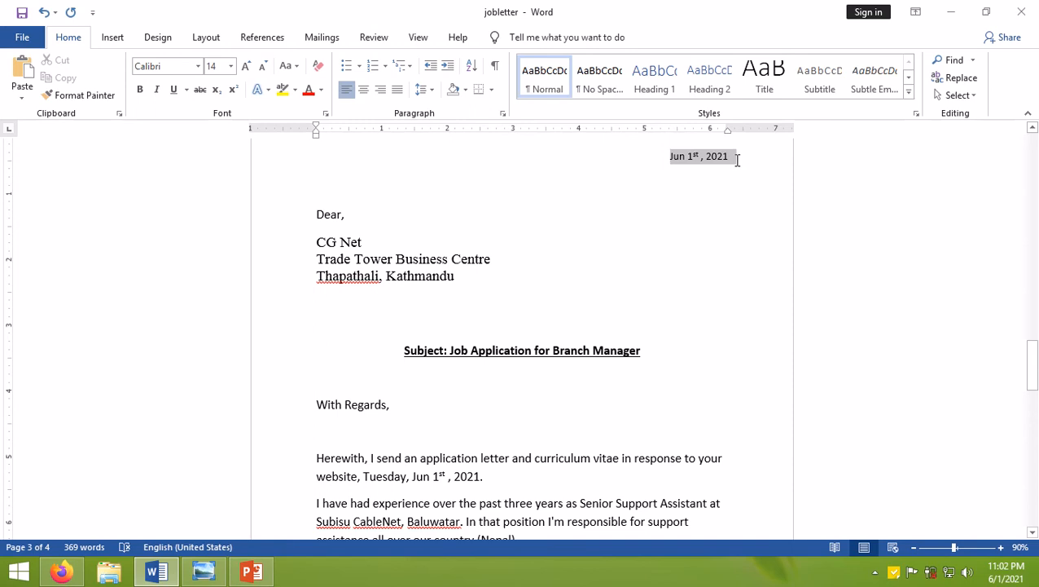
drag(476, 275, 316, 198)
drag(405, 352, 673, 358)
scroll(673, 363, down, 2)
scroll(668, 363, down, 2)
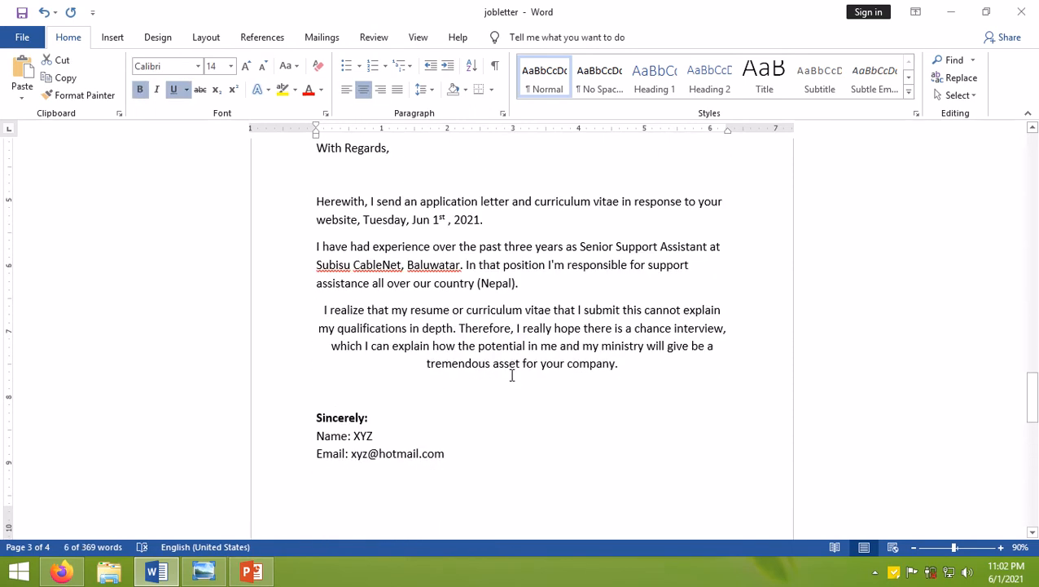
drag(382, 454, 328, 425)
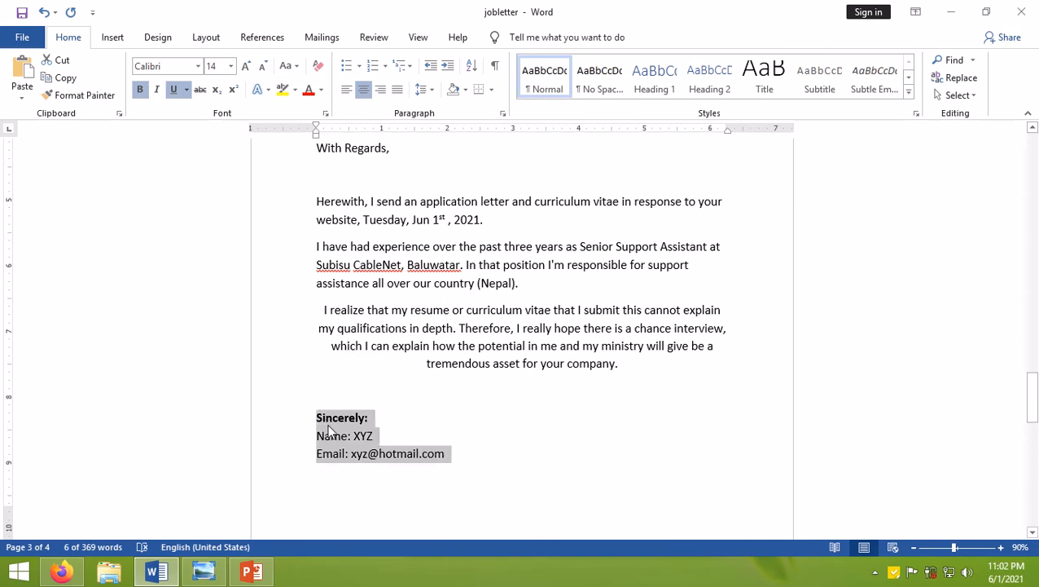
scroll(318, 305, up, 2)
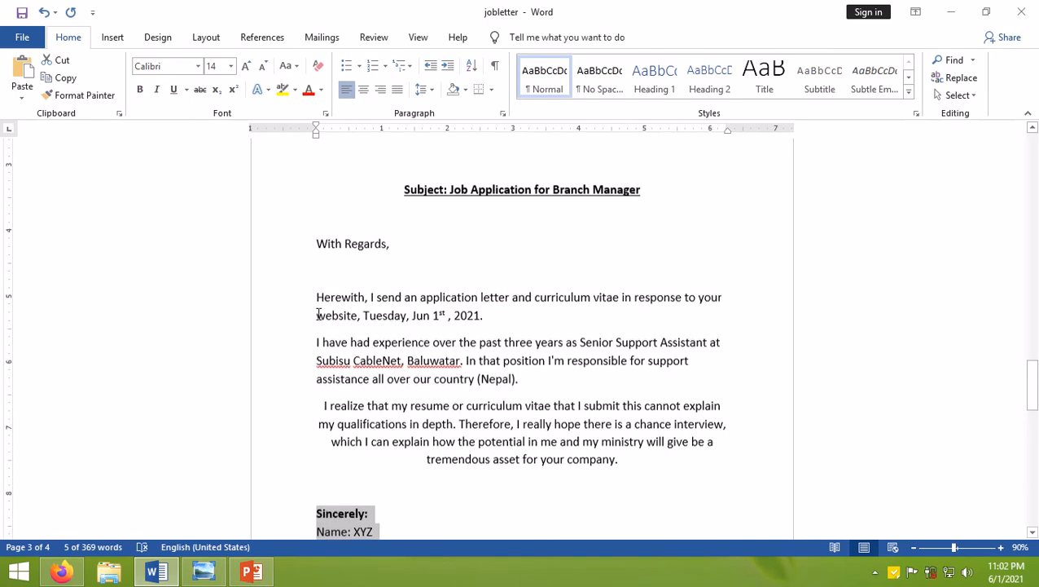
Step: Justify the letter's three body paragraphs, from "Herewith, I send" through "tremendous asset for your company"
drag(317, 297, 646, 465)
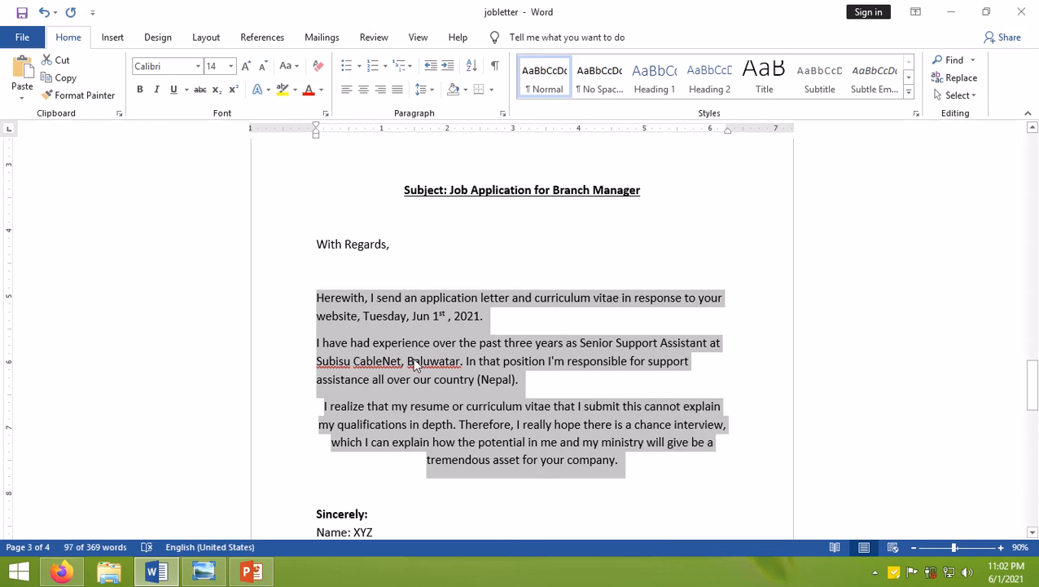
click(398, 90)
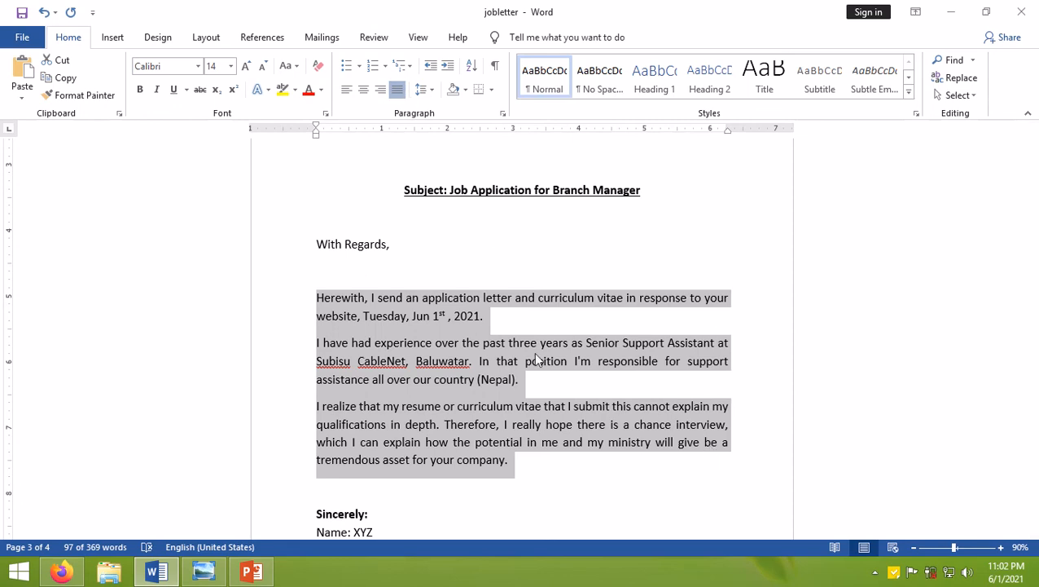
click(548, 413)
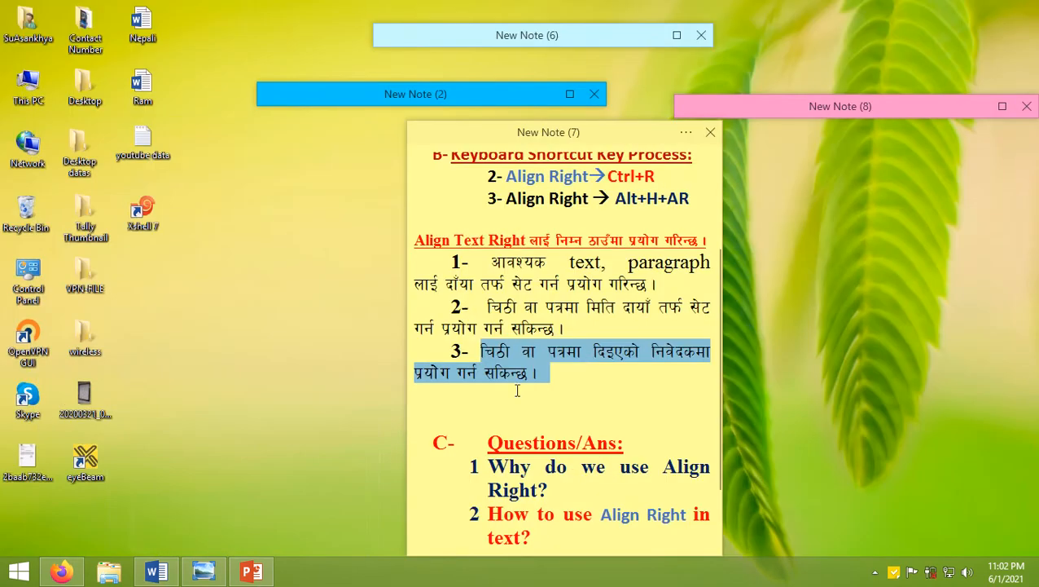
Step: Switch to the desktop note and review the Questions/Ans section about Align Right
scroll(517, 390, down, 2)
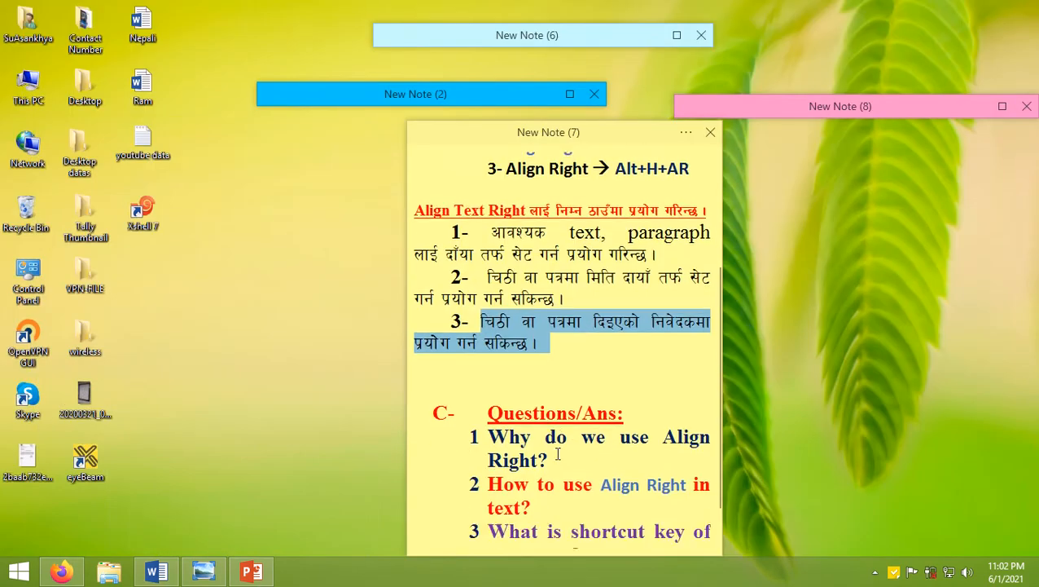
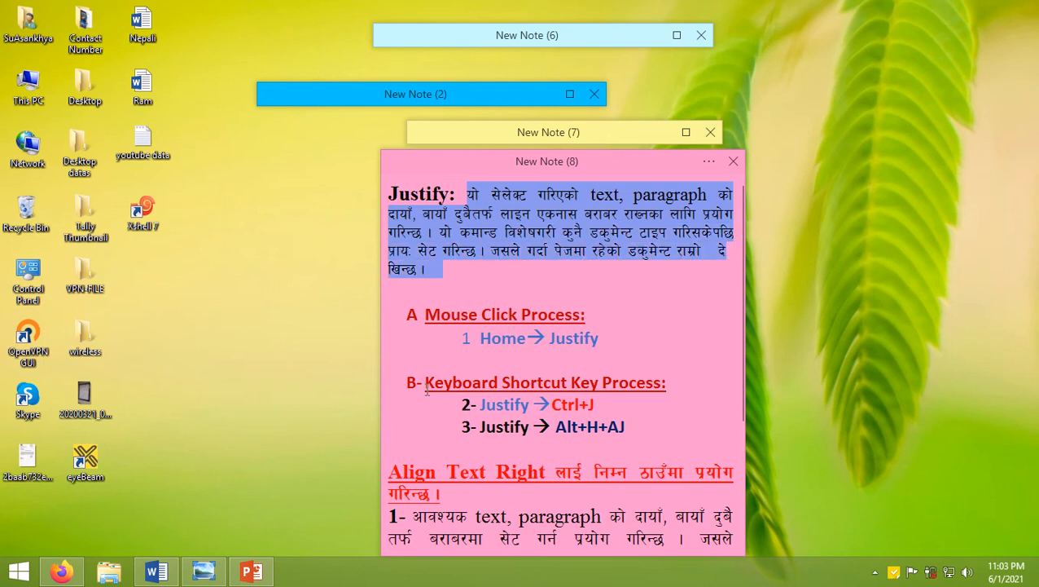
Step: Highlight the note's Mouse Click Process heading, its Justify command, and the Ctrl+J and Alt+H+AJ shortcut entries
click(446, 319)
drag(424, 314, 607, 324)
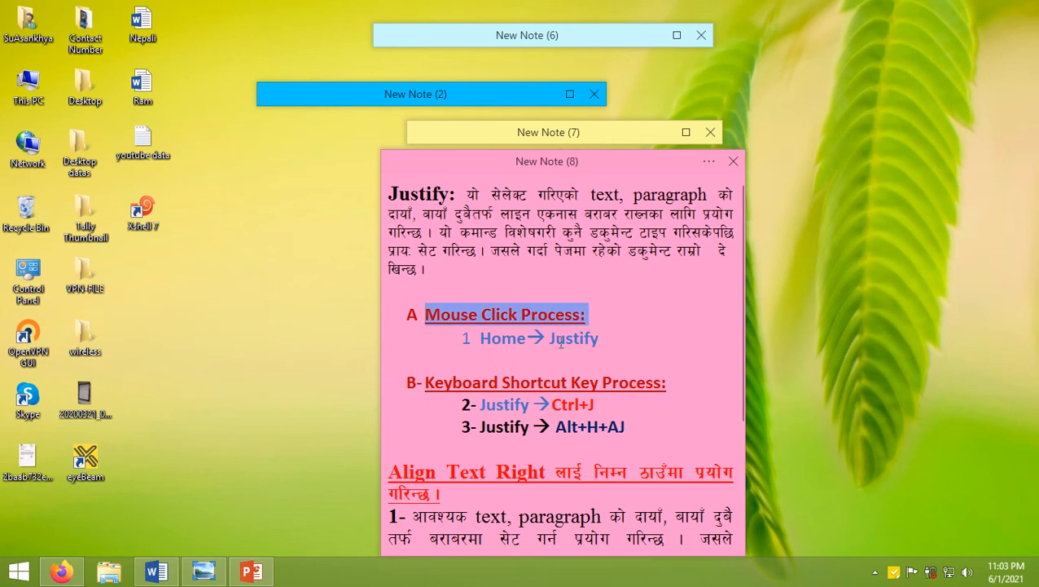
drag(549, 339, 614, 337)
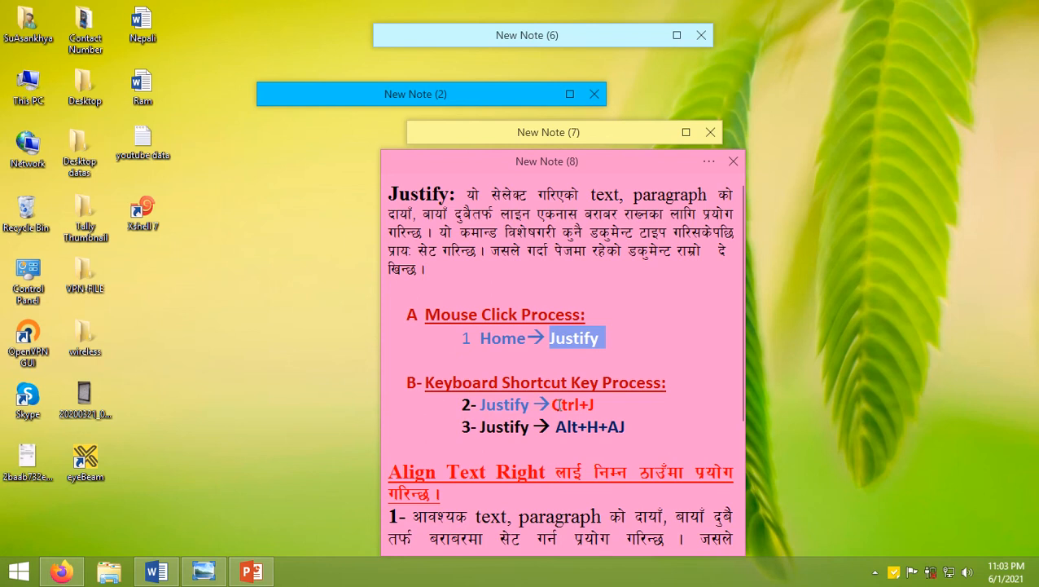
drag(553, 404, 603, 404)
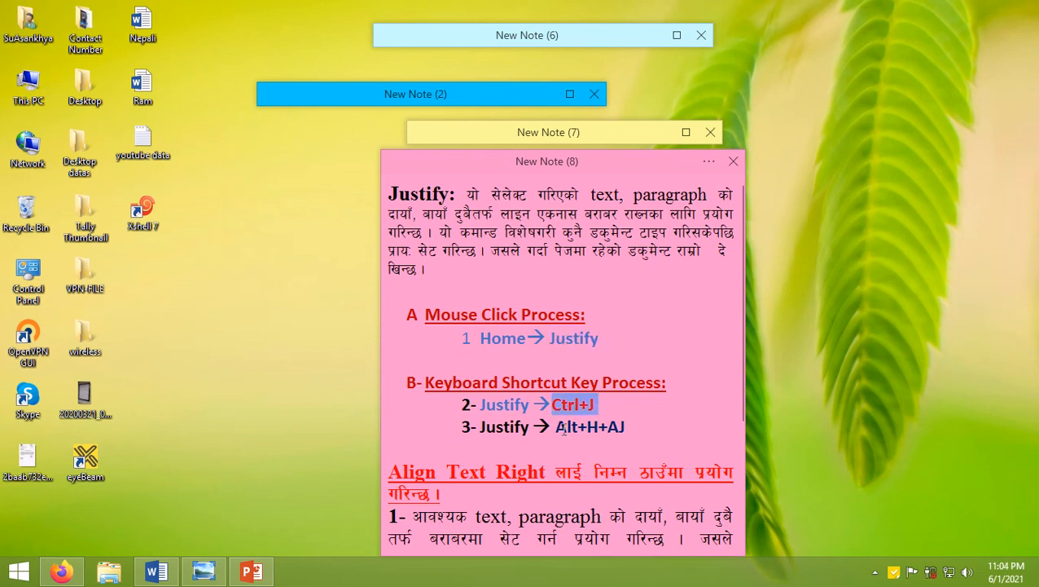
drag(558, 429, 633, 429)
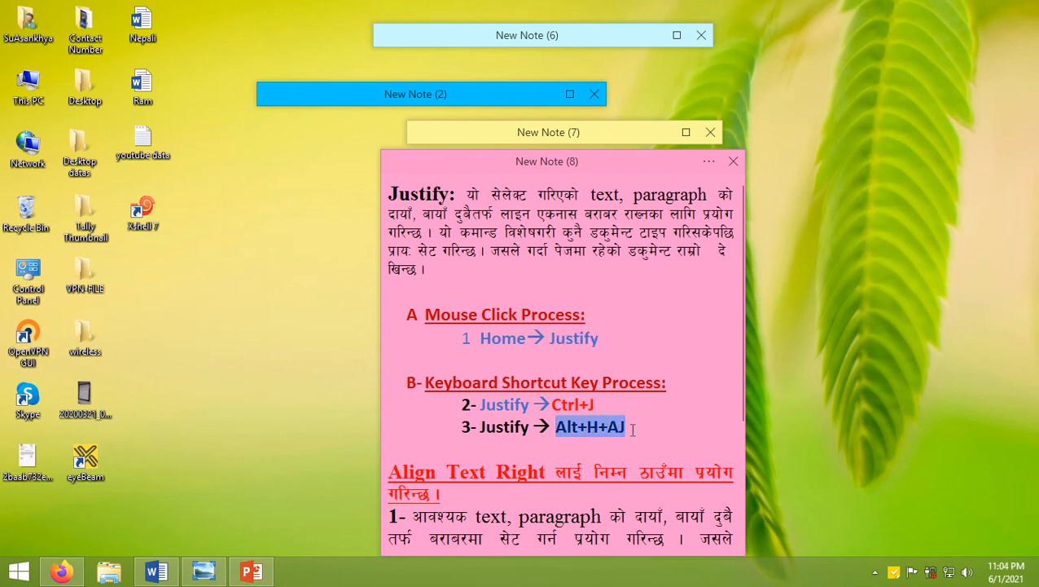
Step: Reduce the font size of the note's "Align Text Right" usage heading by one step
scroll(630, 428, down, 5)
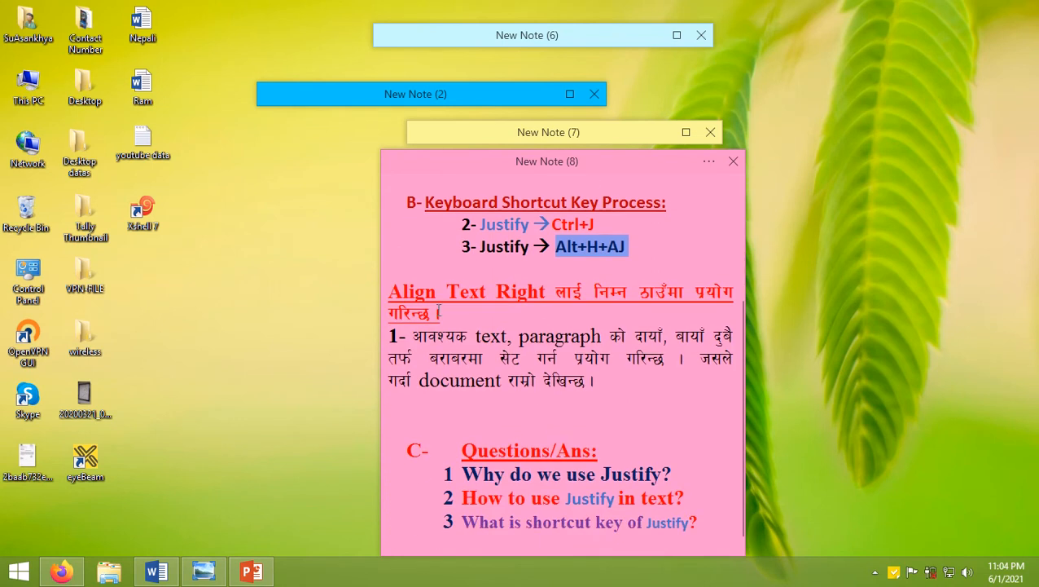
drag(445, 313, 368, 294)
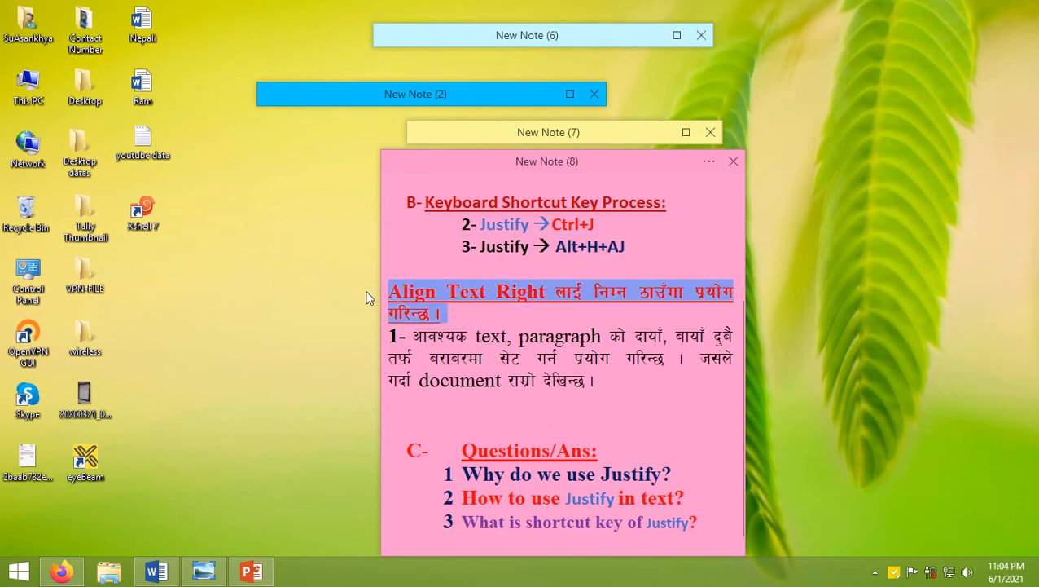
key(ctrl+shift+comma)
click(407, 305)
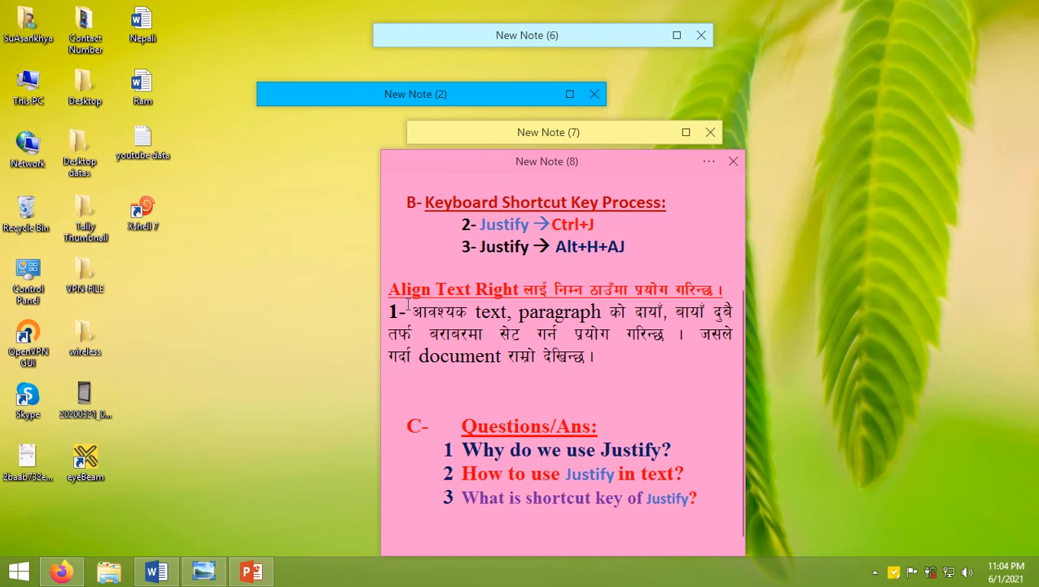
Step: Replace "Align Text Right" with "Justify" in the note's usage heading and highlight the listed use beneath it
scroll(516, 291, up, 4)
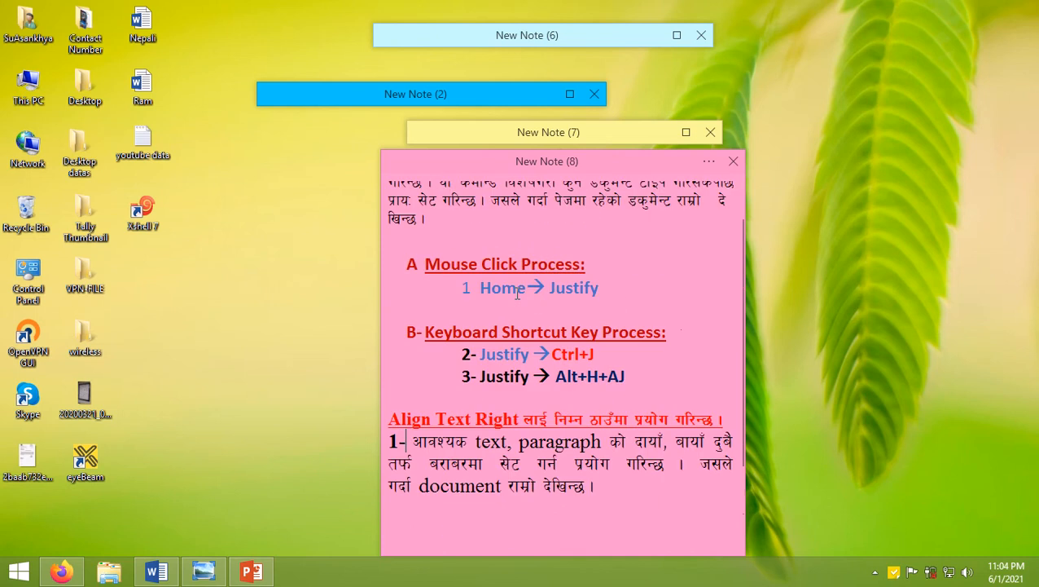
scroll(515, 290, down, 3)
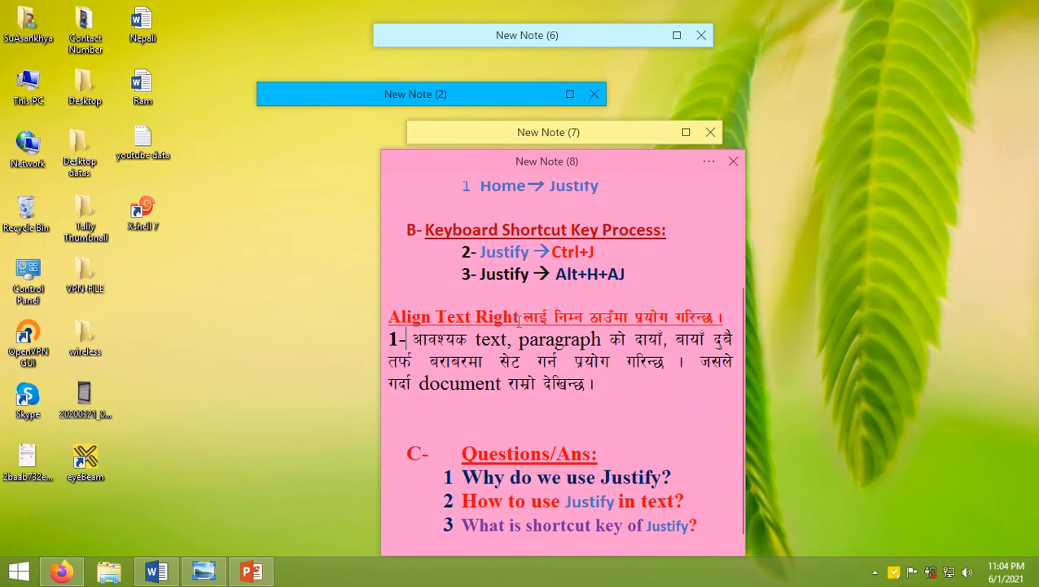
drag(519, 318, 374, 313)
text(Justify)
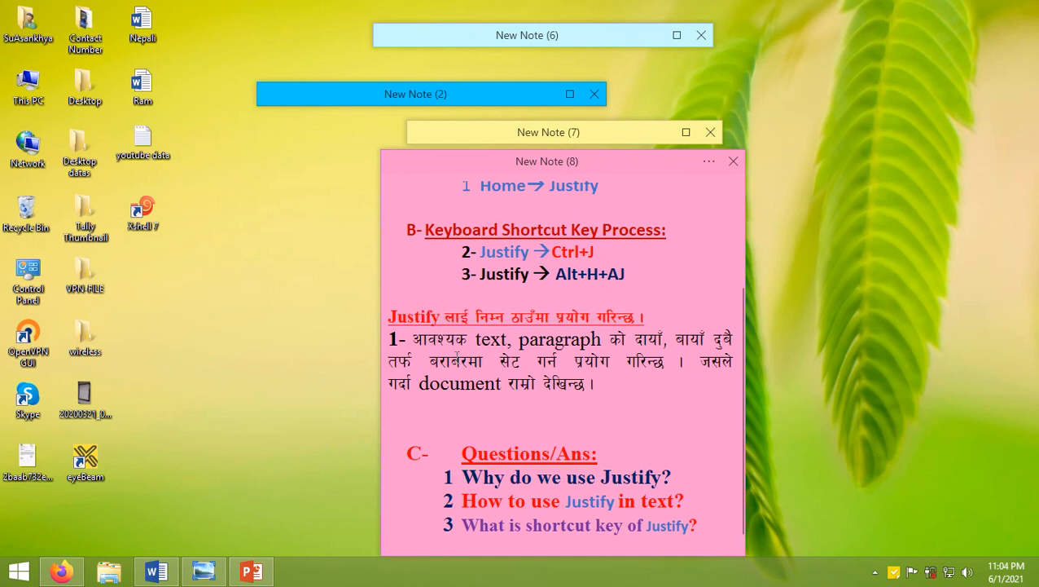
drag(477, 339, 604, 382)
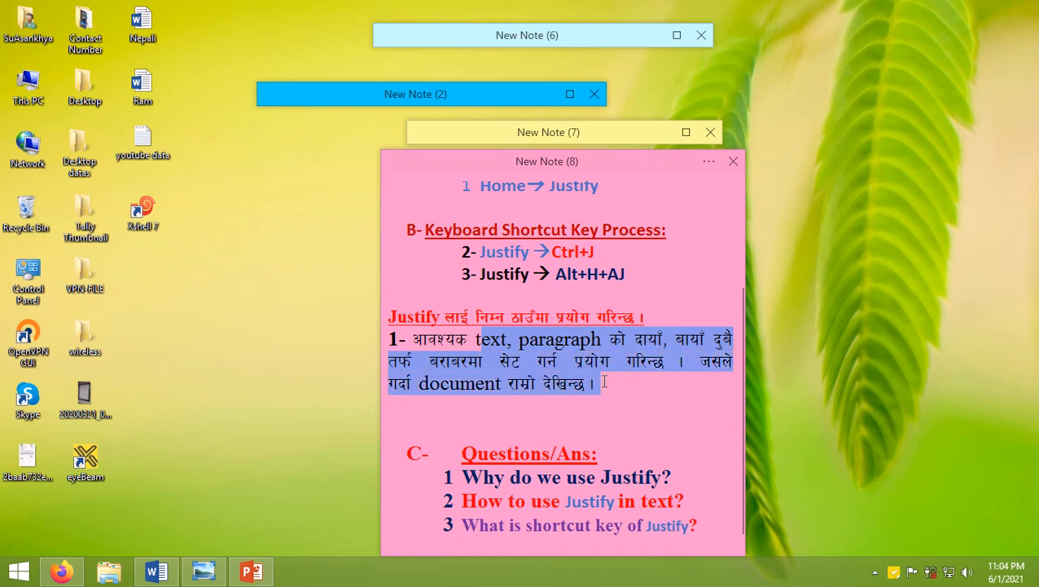
Step: Switch to Word and generate sample paragraphs with =rand() below the XYZ COMPANY P. LTD letterhead on page 4
click(143, 573)
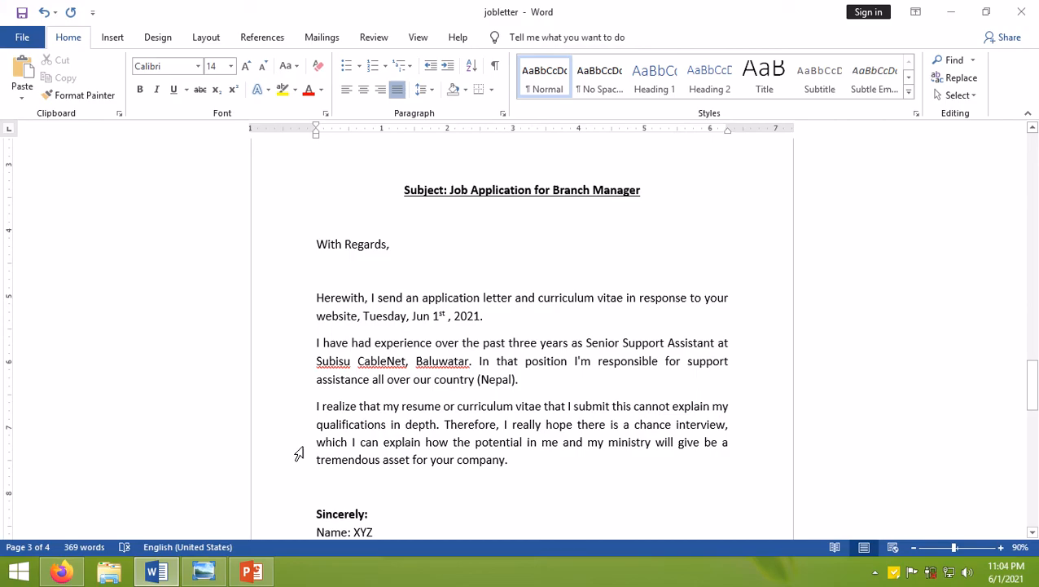
scroll(525, 484, down, 10)
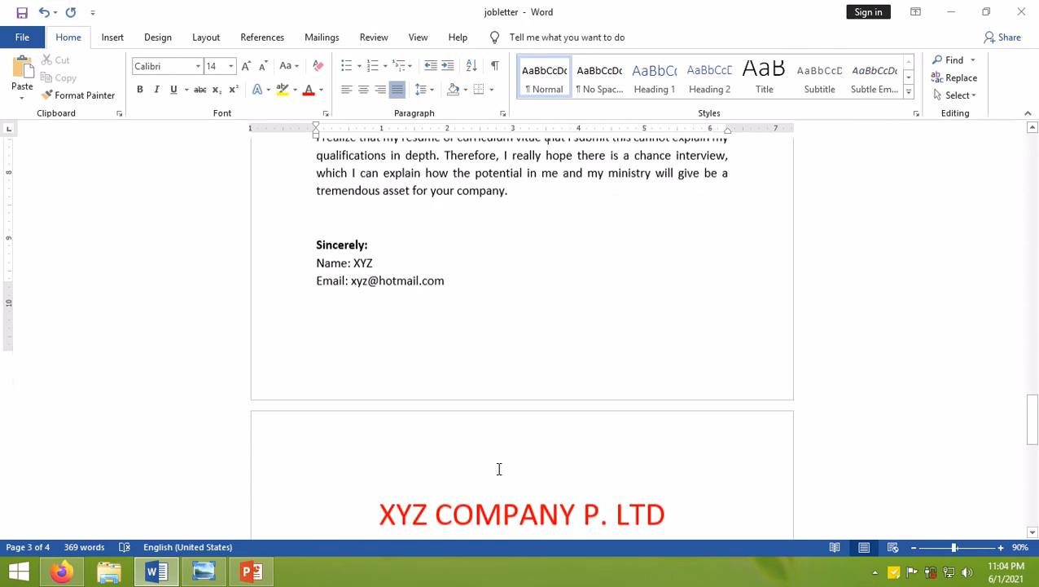
click(513, 403)
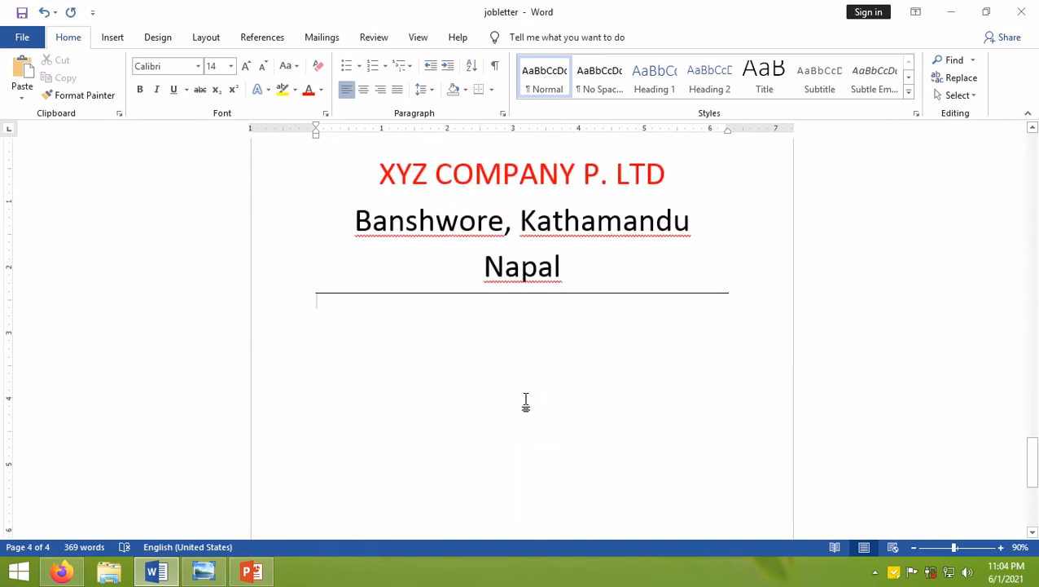
text(-ran)
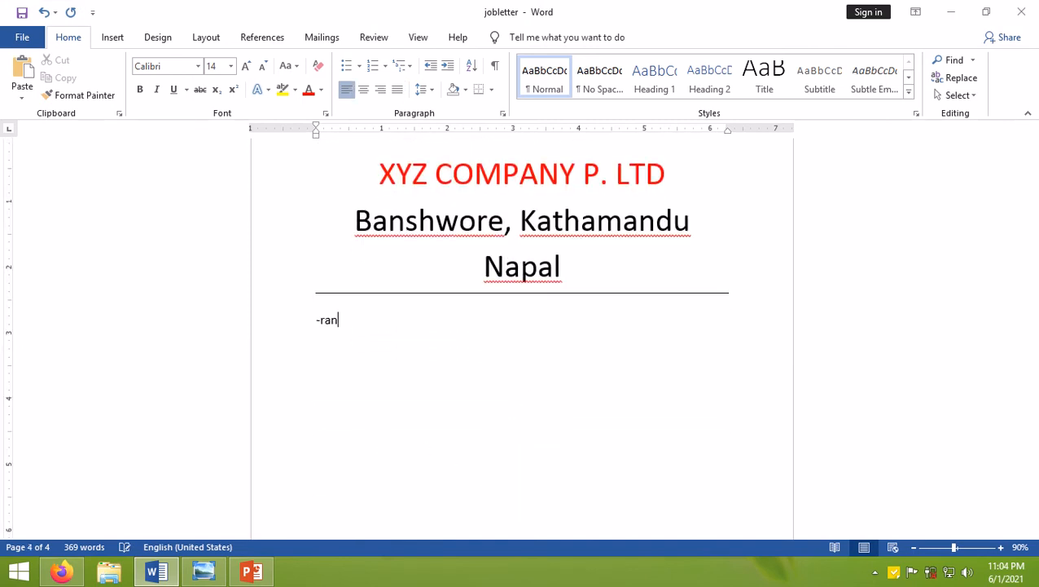
key(BackSpace)
key(BackSpace)
key(BackSpace)
key(BackSpace)
text(=rand())
key(Return)
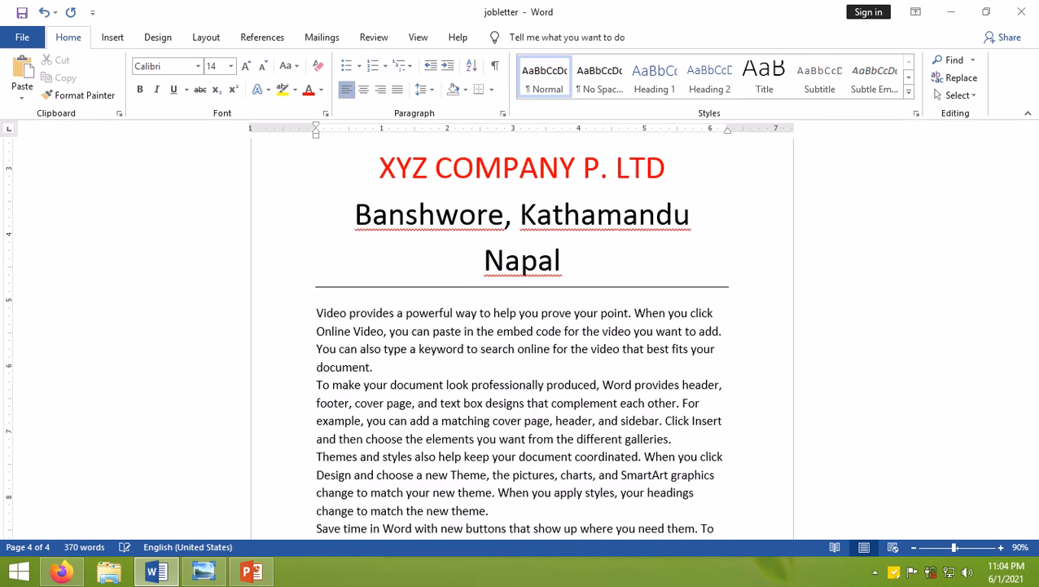
Step: Justify the five sample paragraphs below the letterhead, consulting the desktop note for the Justify command
scroll(373, 400, up, 1)
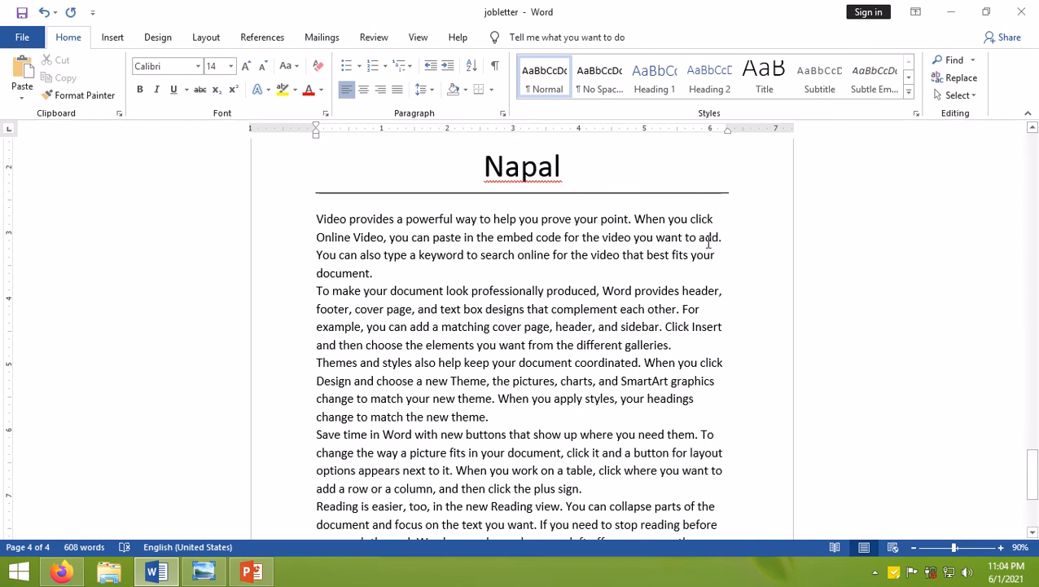
scroll(720, 440, down, 2)
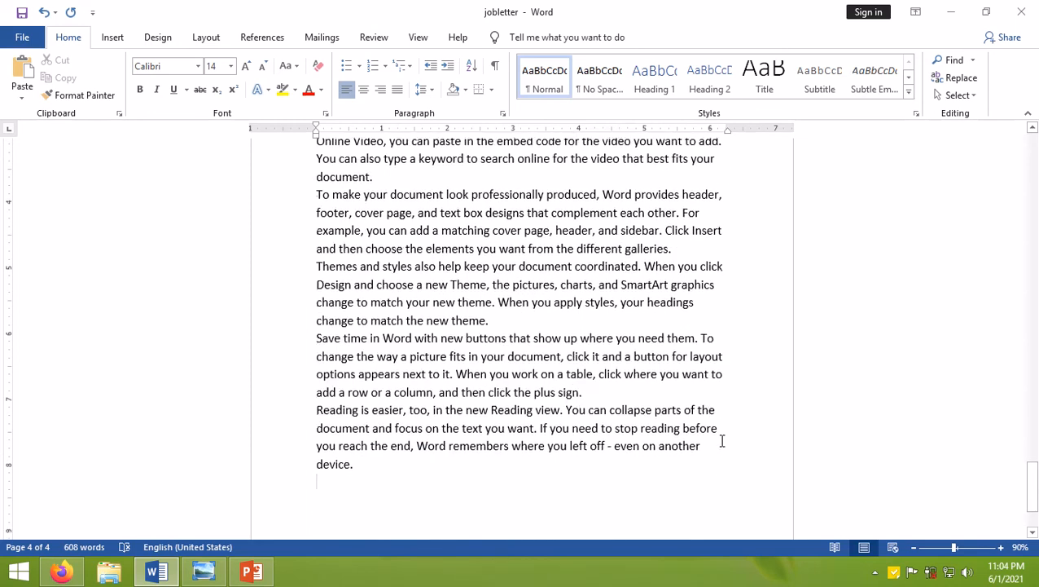
scroll(706, 407, up, 2)
scroll(706, 403, down, 1)
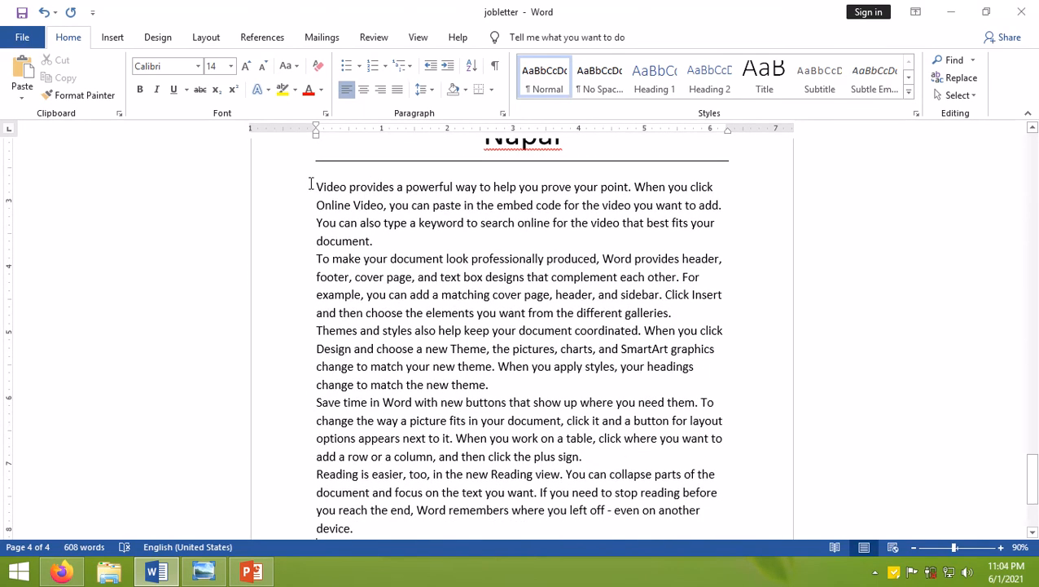
drag(316, 187, 714, 522)
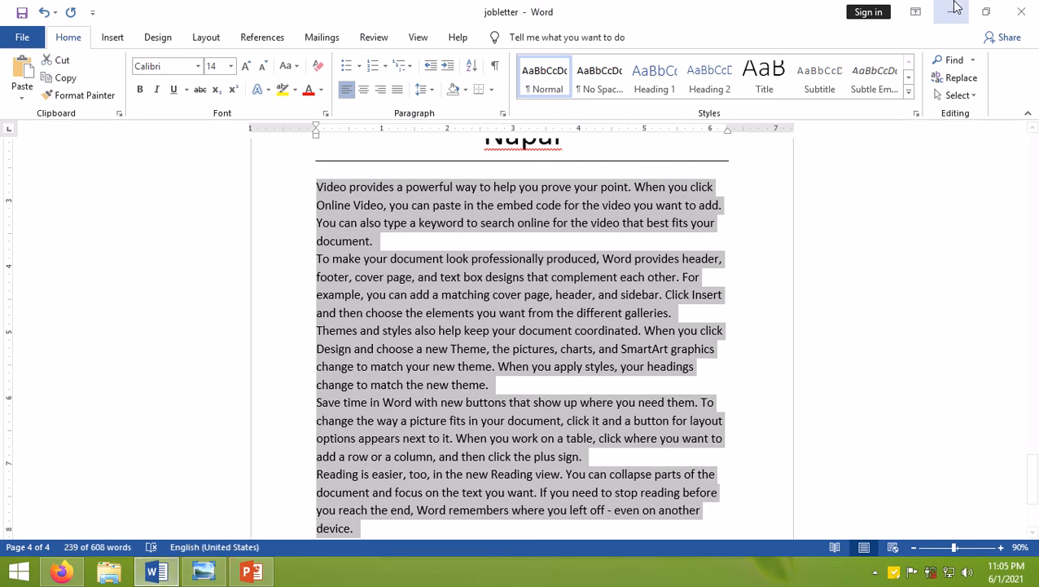
click(169, 574)
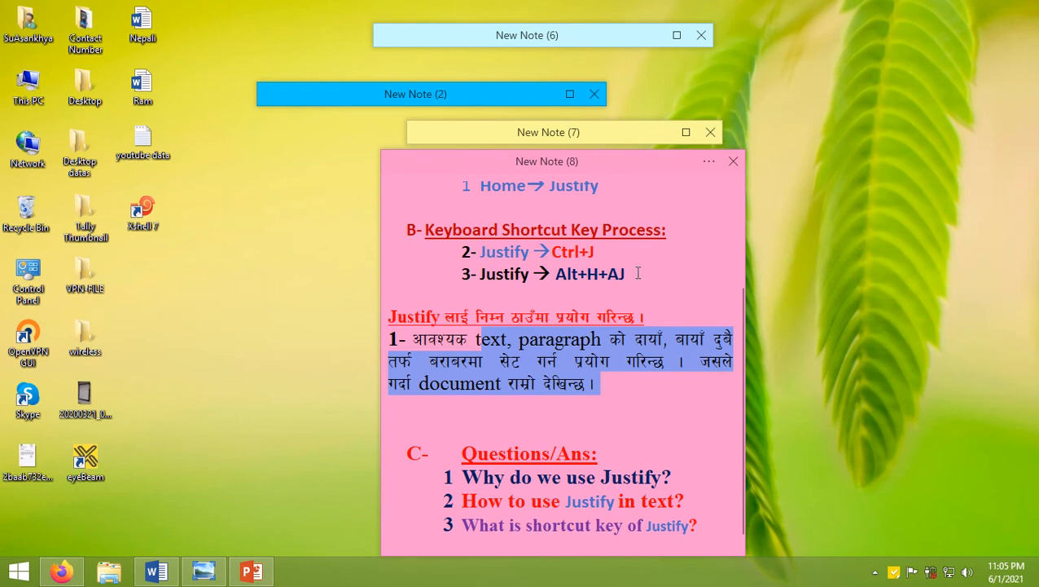
scroll(572, 206, up, 3)
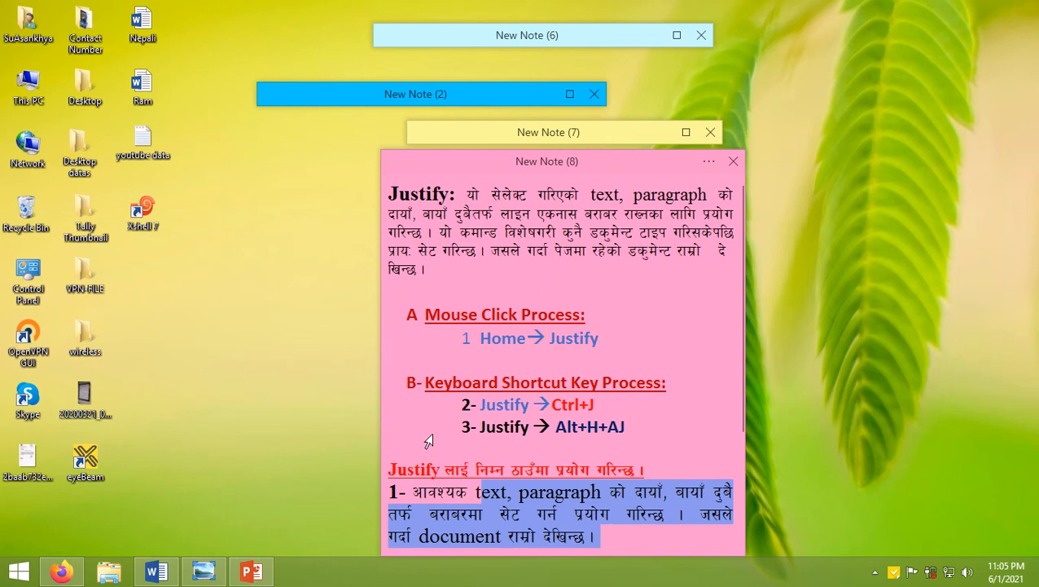
click(156, 572)
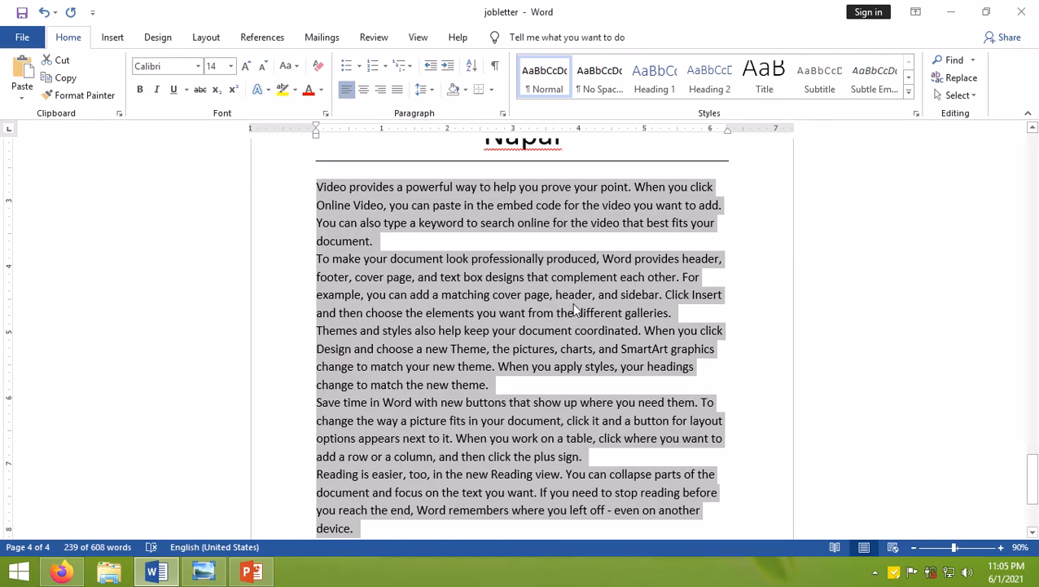
key(ctrl+j)
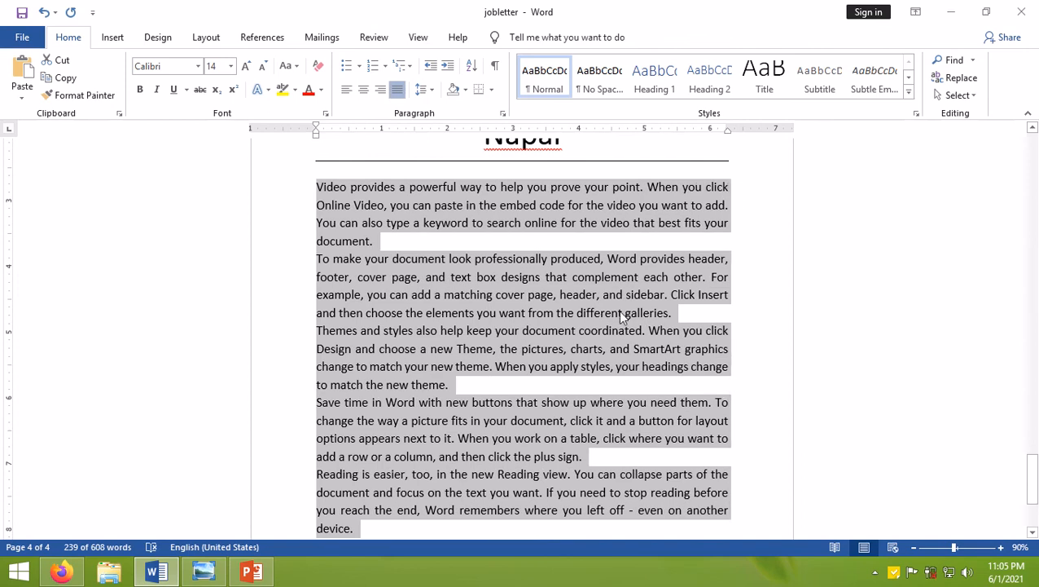
Step: Join the "Save time in Word" paragraph to the end of the "Themes and styles" paragraph and restore the paragraph break
scroll(622, 312, up, 1)
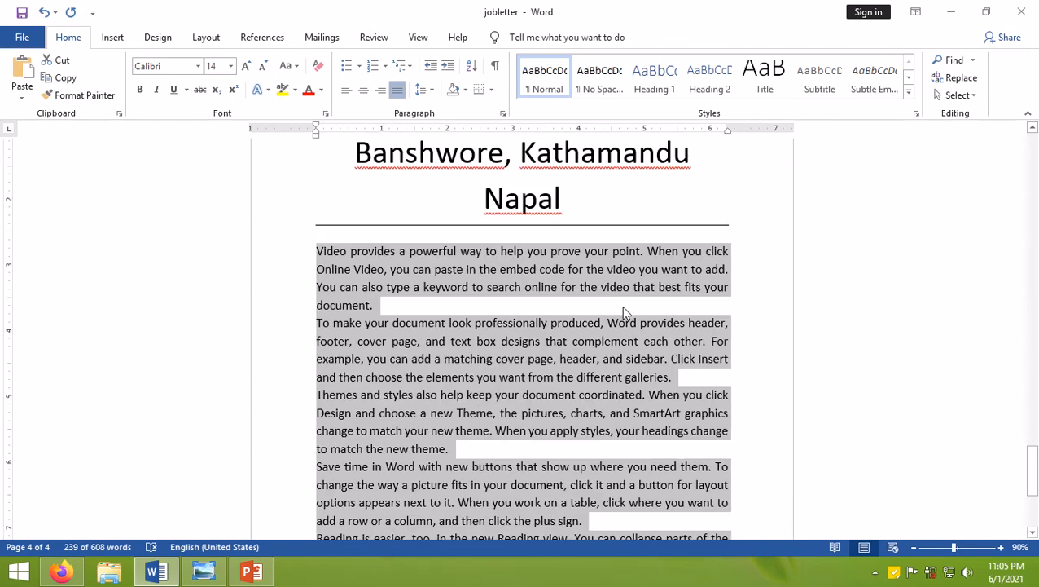
scroll(656, 287, up, 10)
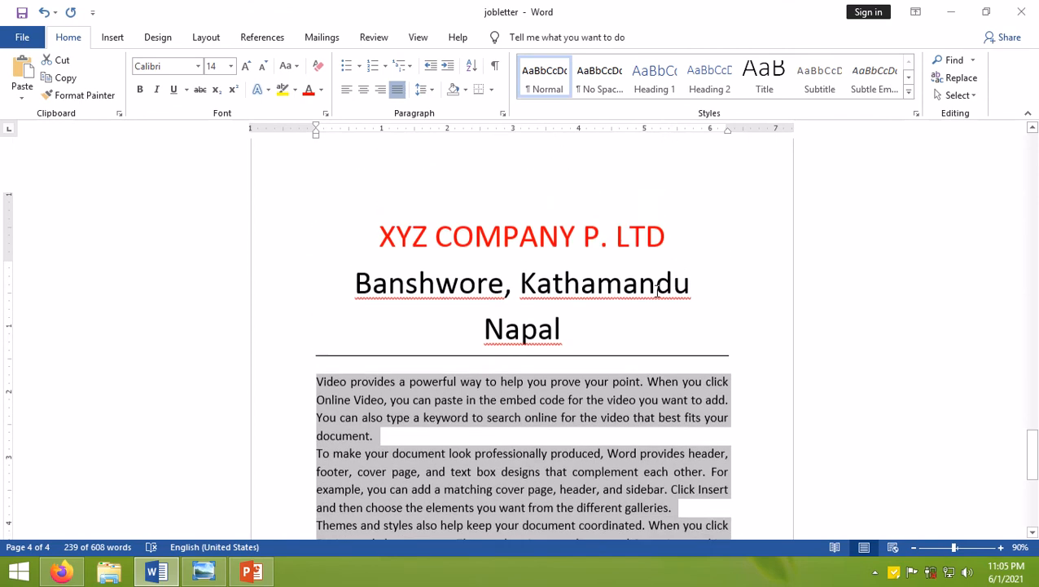
scroll(657, 287, up, 1)
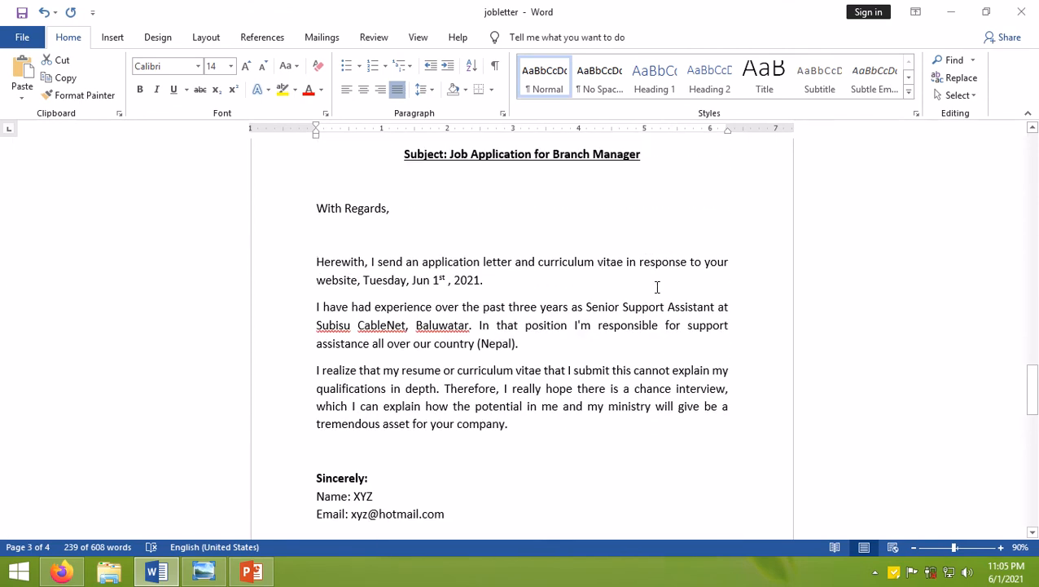
scroll(657, 286, down, 10)
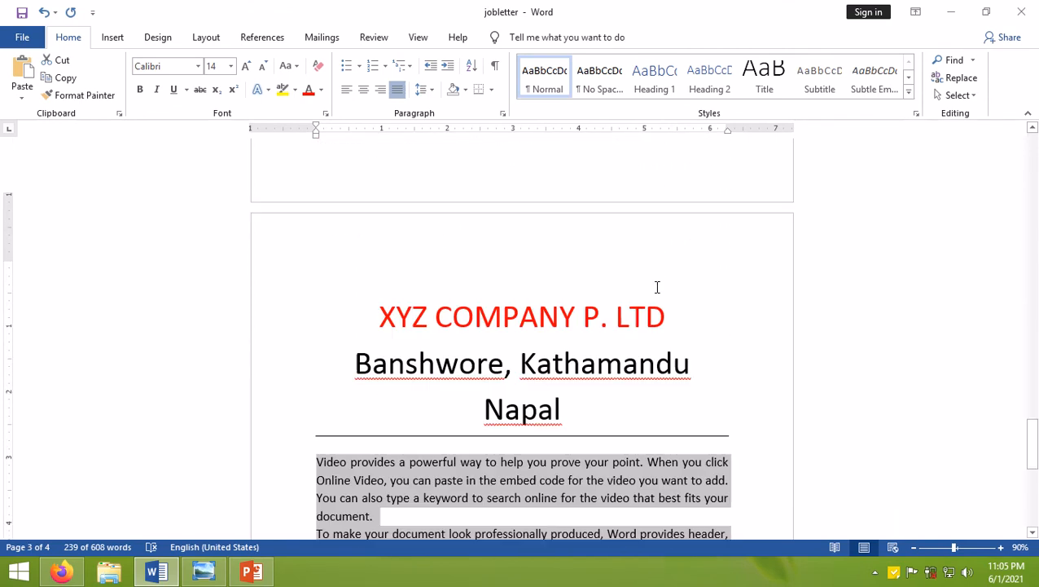
scroll(657, 287, down, 3)
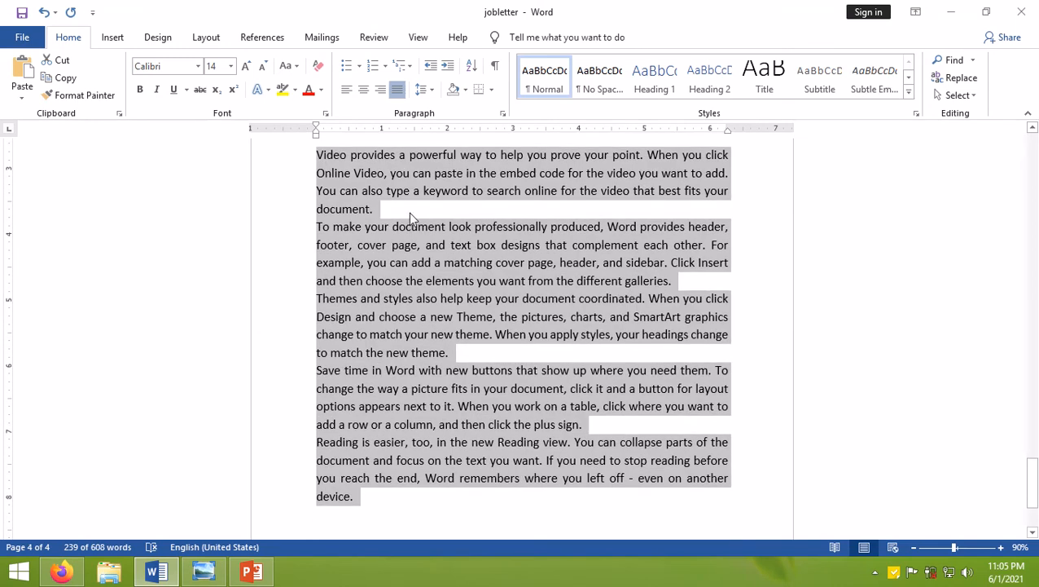
click(395, 224)
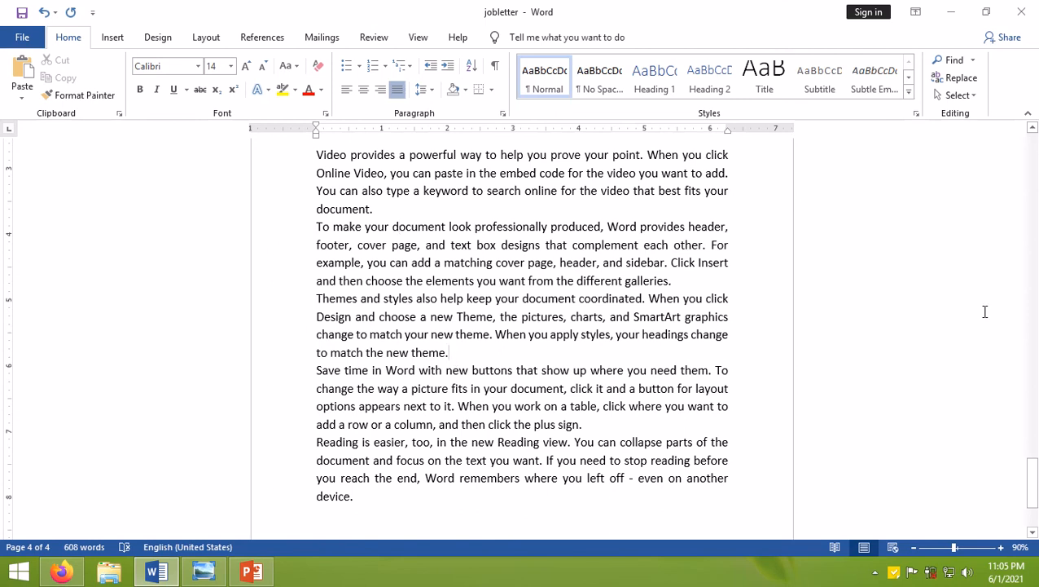
key(Delete)
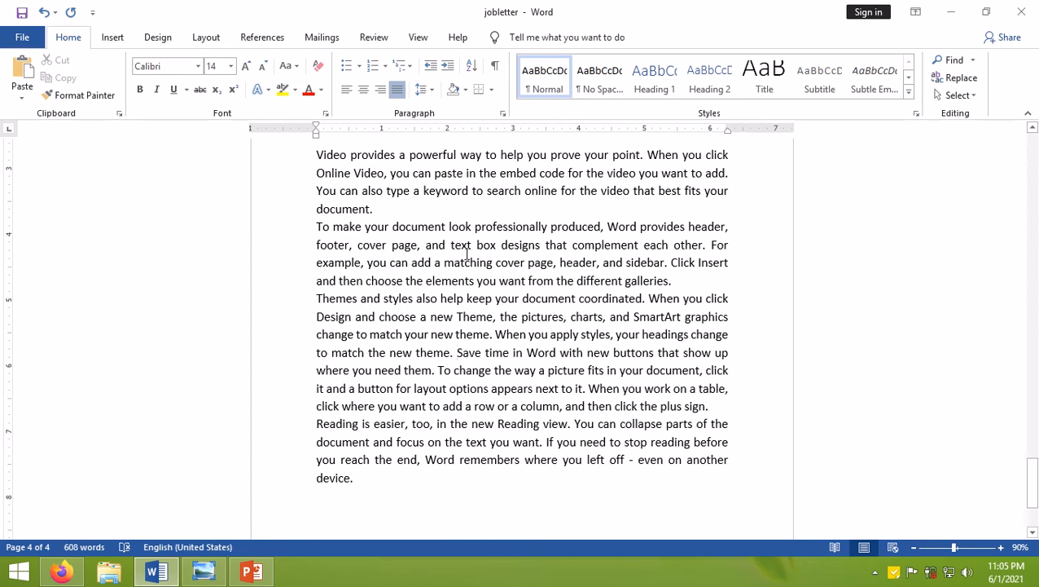
key(Return)
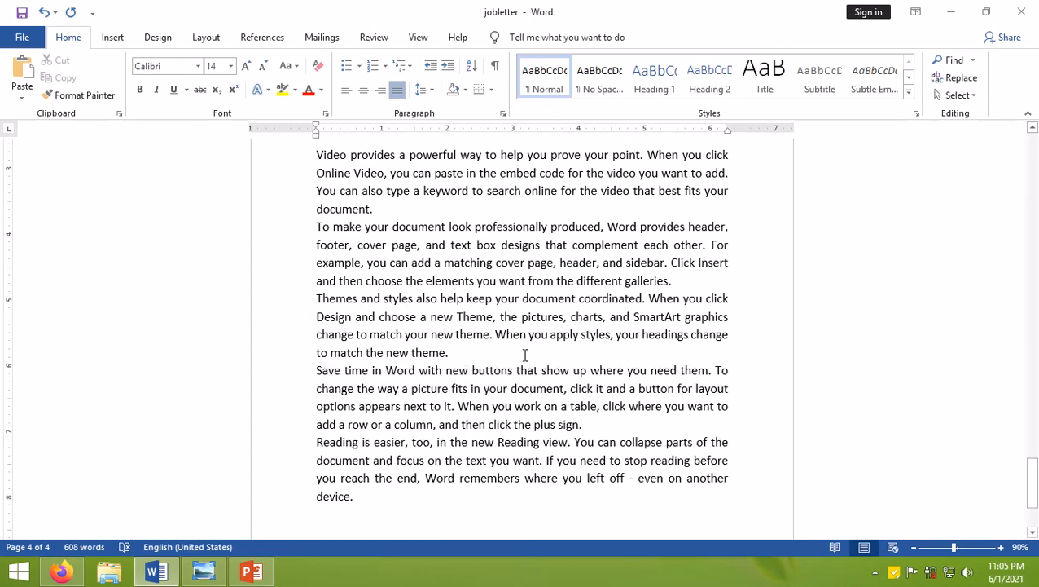
Step: Switch to the desktop note and review the Questions/Ans section about Justify
scroll(657, 351, up, 3)
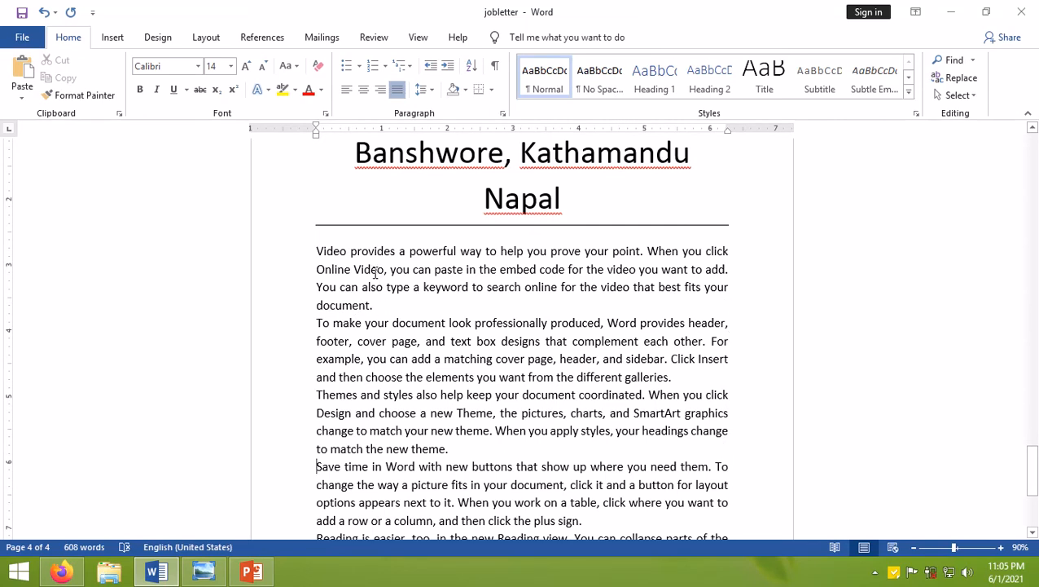
click(159, 573)
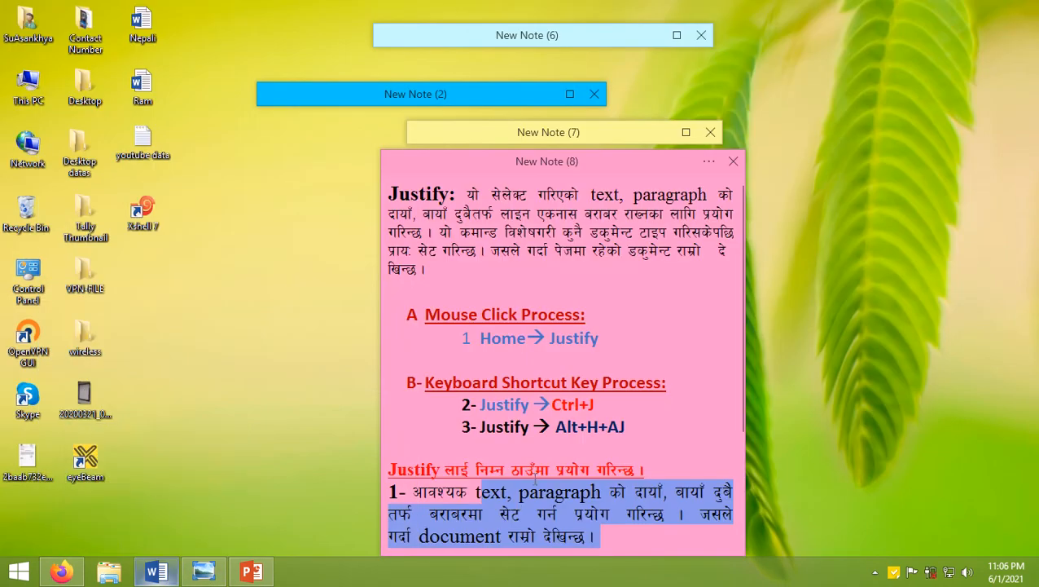
scroll(534, 476, down, 4)
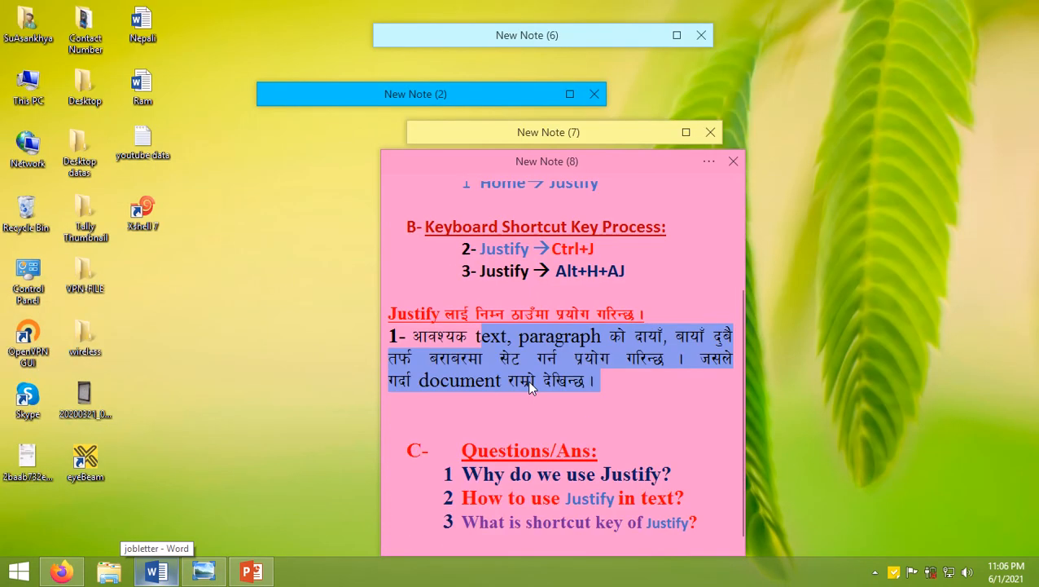
Step: Review the desktop note's Justify questions together with its definition and Ctrl+J shortcut line
drag(465, 477, 678, 477)
scroll(677, 477, up, 4)
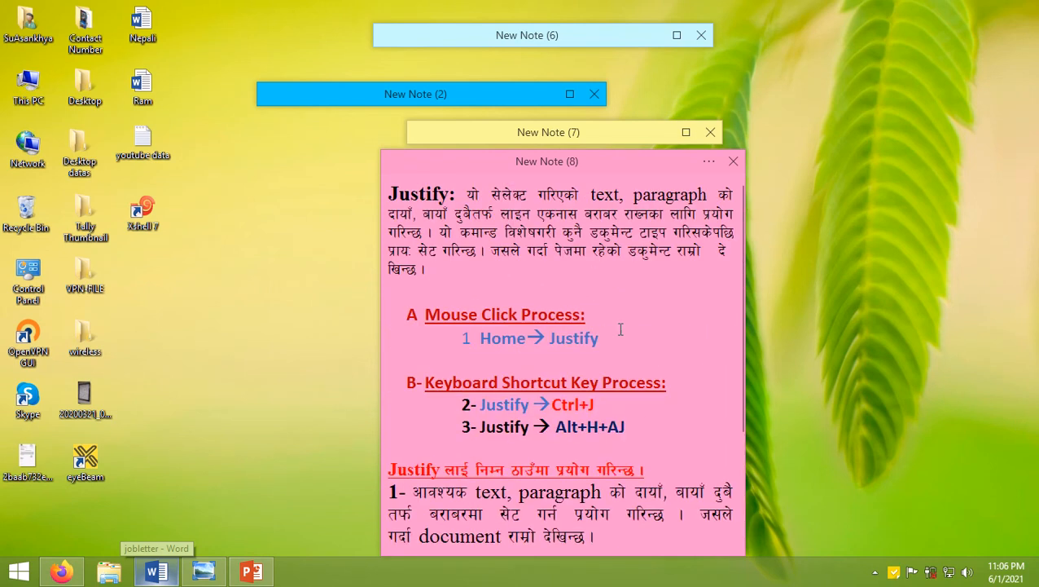
drag(467, 193, 552, 268)
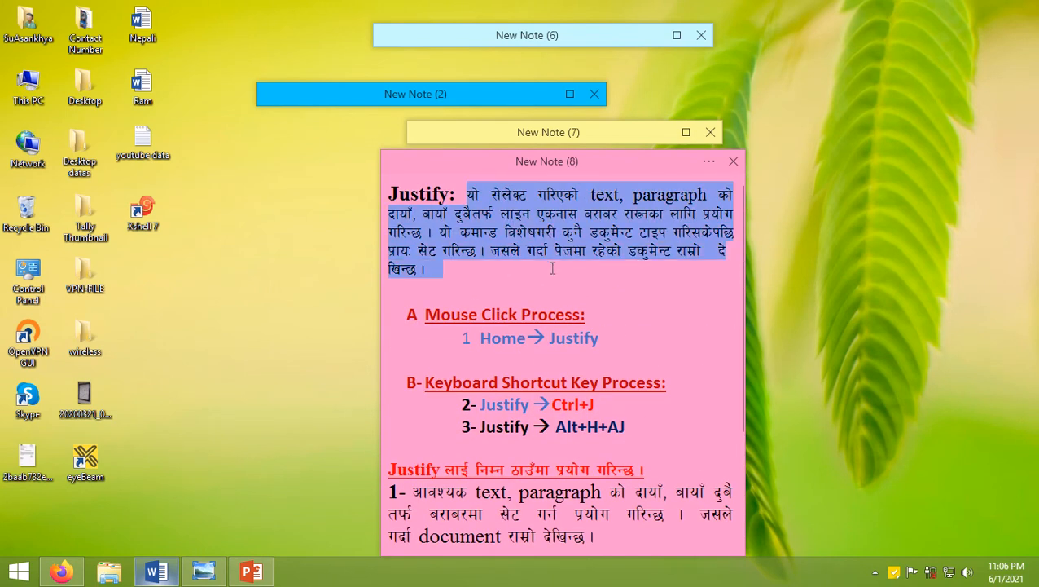
scroll(610, 303, down, 4)
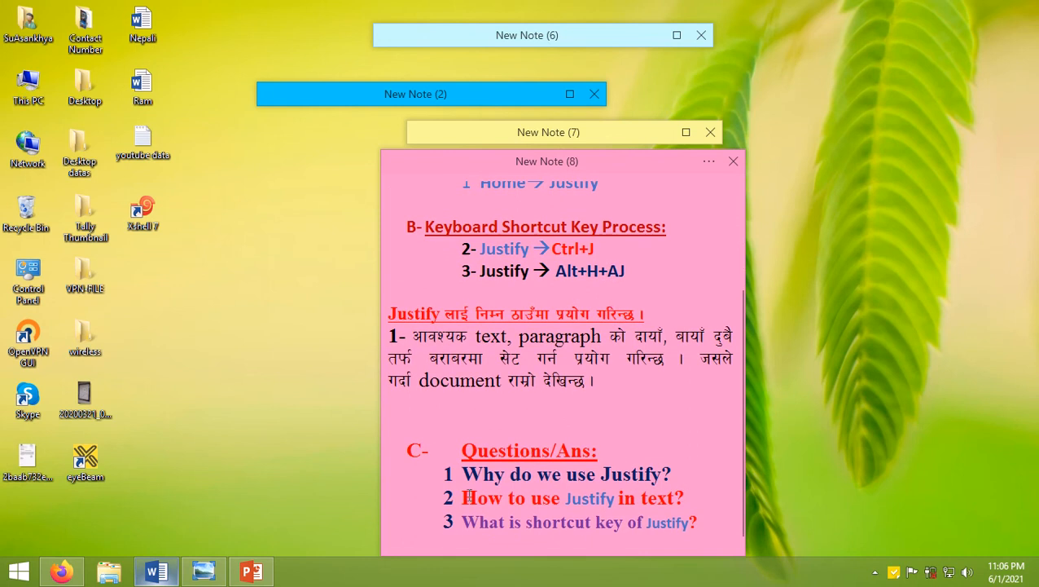
drag(463, 497, 717, 493)
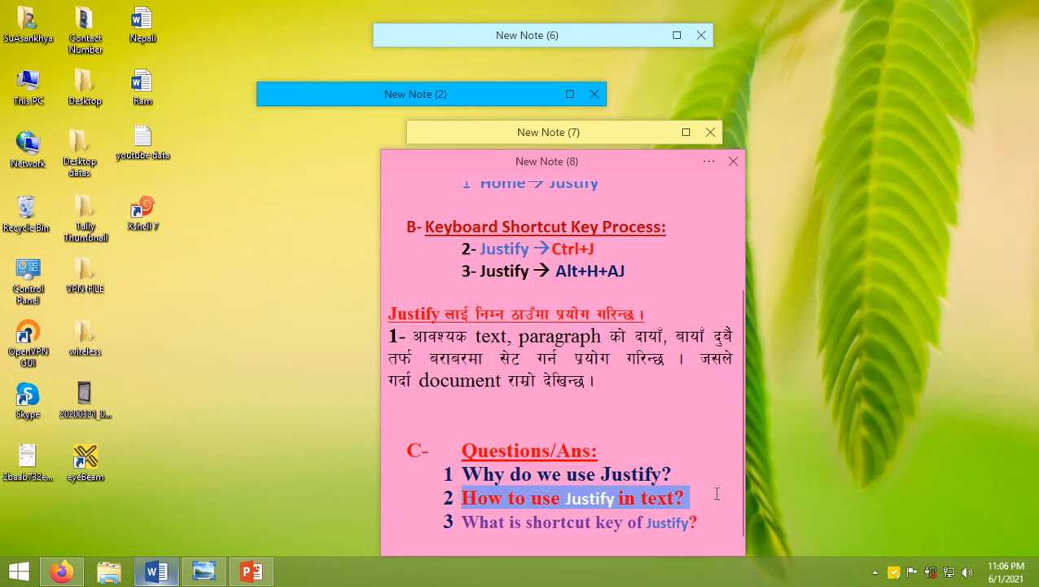
click(716, 493)
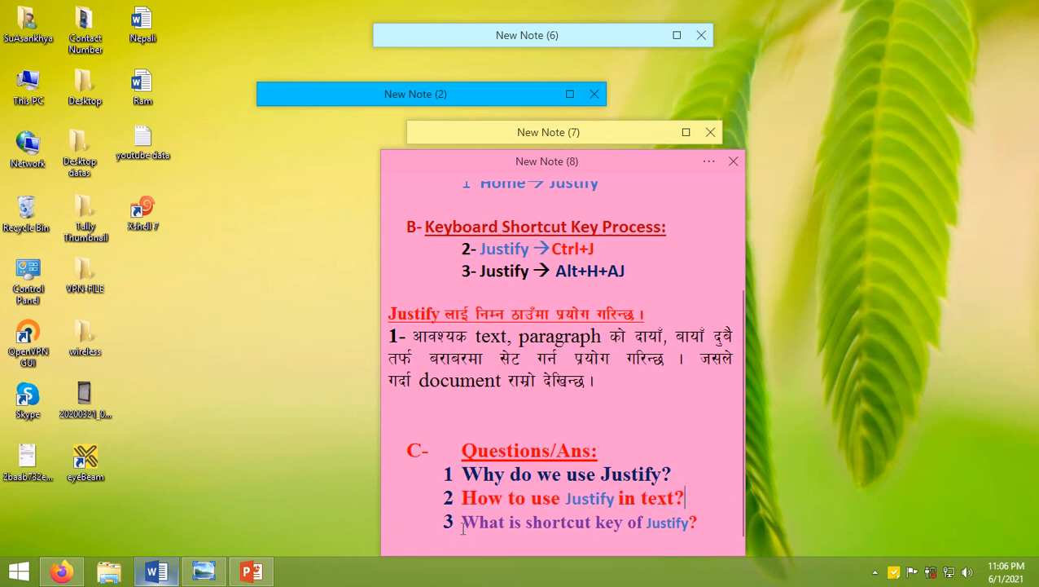
drag(463, 528, 712, 526)
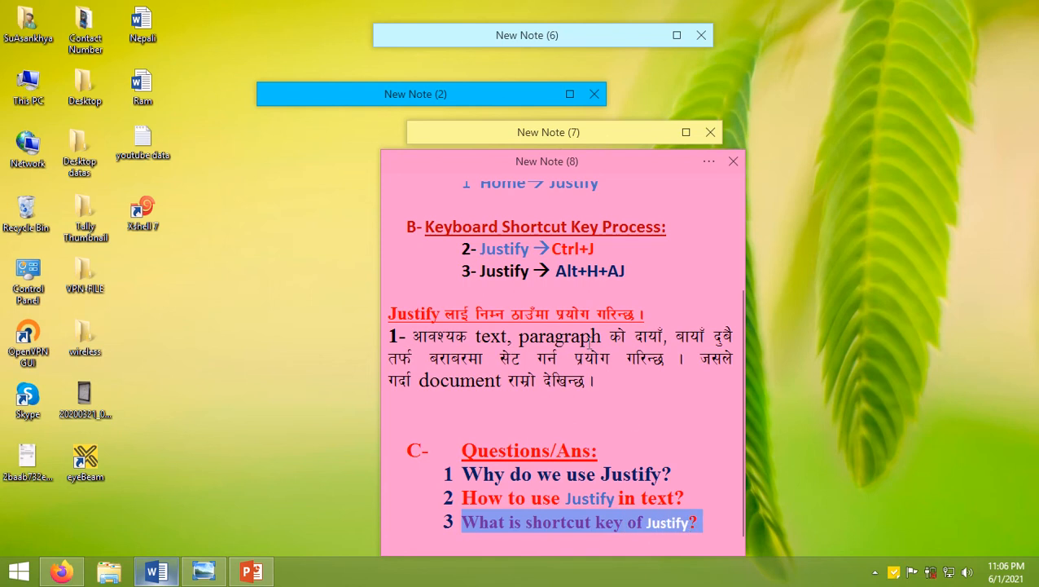
drag(611, 251, 494, 254)
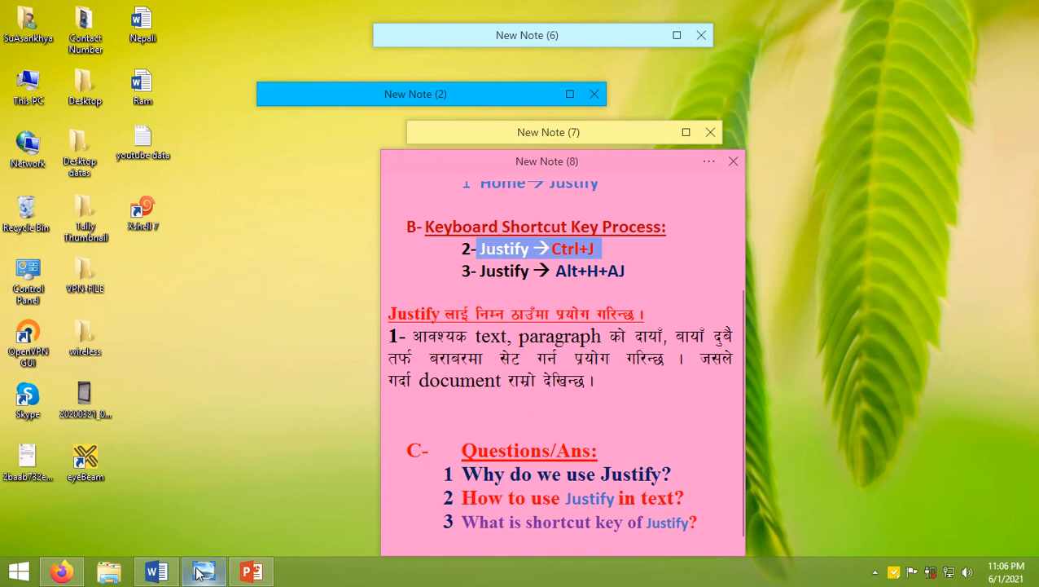
Step: Switch to Word, add blank lines below the last sample paragraph and insert a page break there
scroll(458, 340, down, 5)
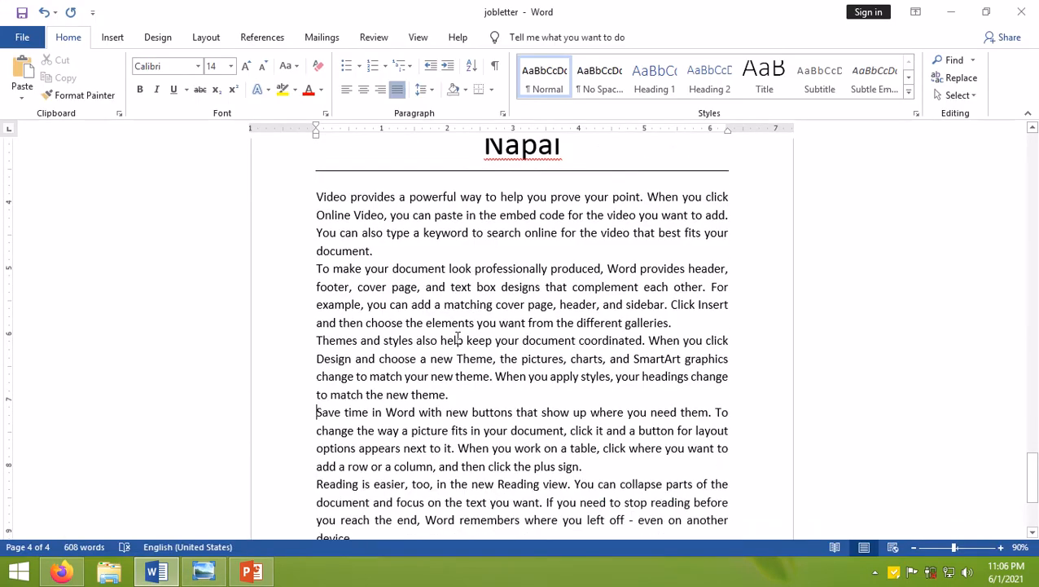
click(386, 359)
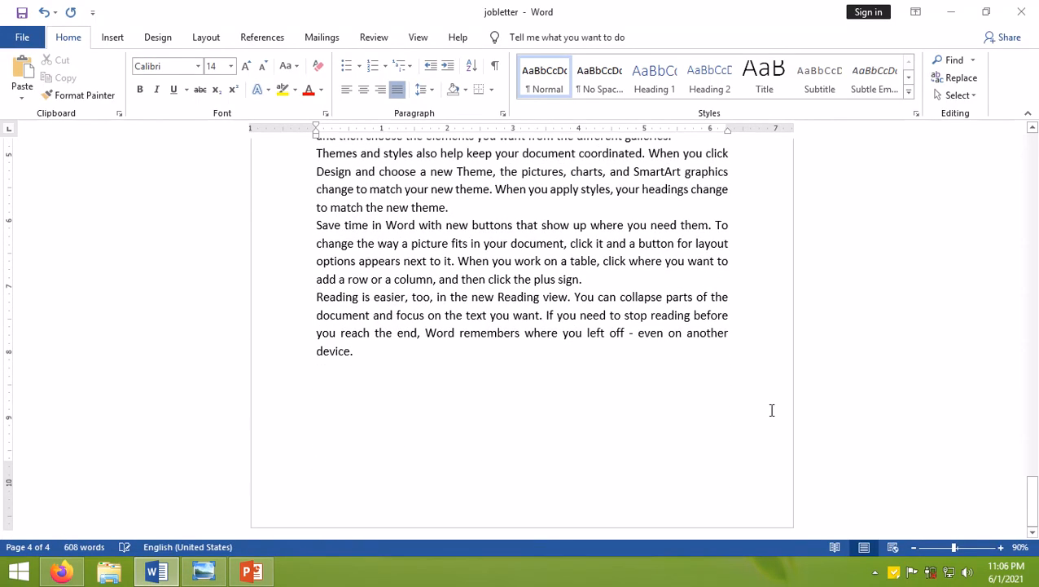
key(Return)
key(Return)
shift+click(240, 154)
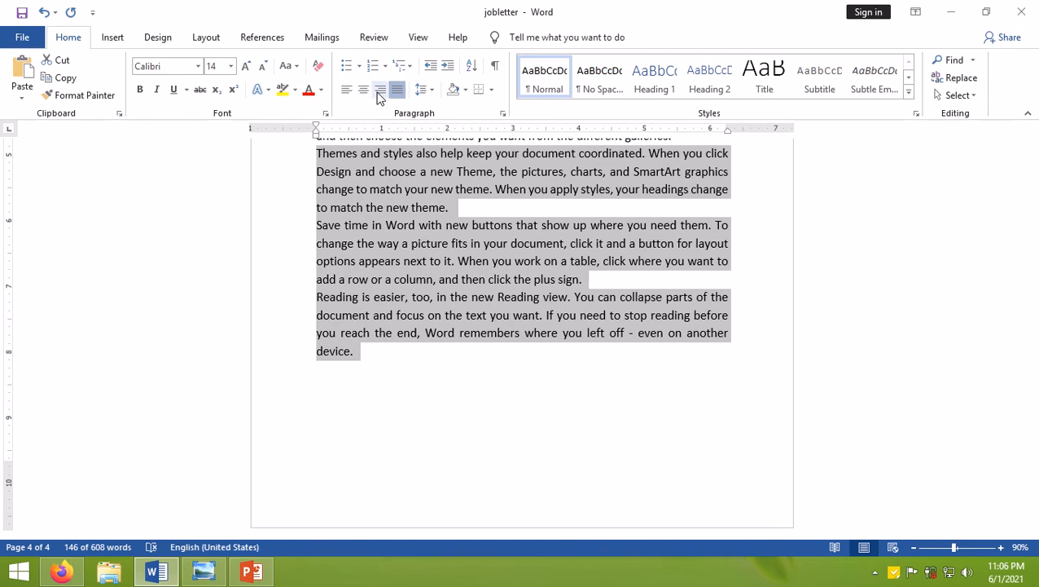
click(378, 376)
key(Return)
key(Return)
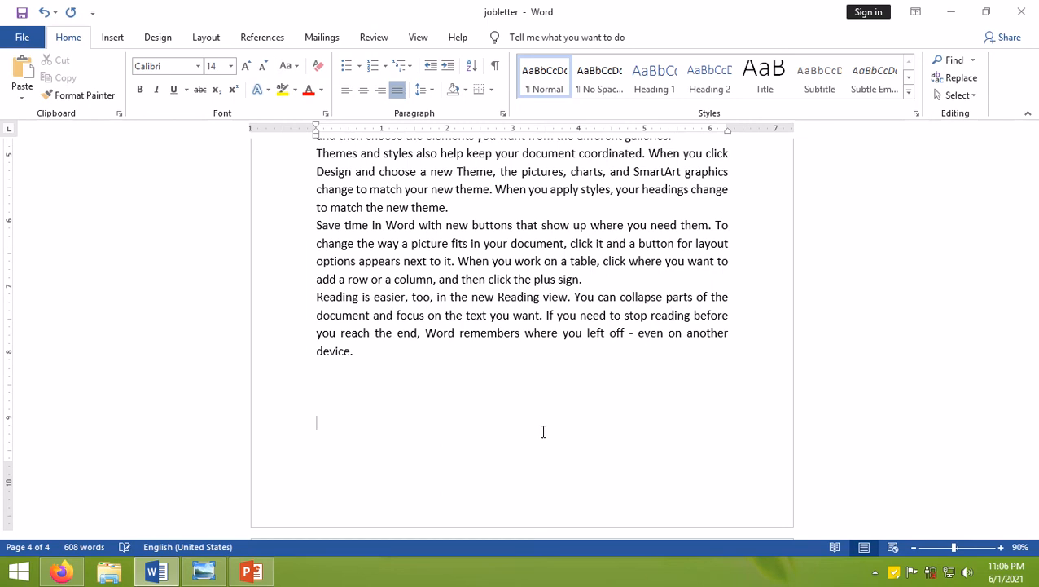
key(ctrl+Return)
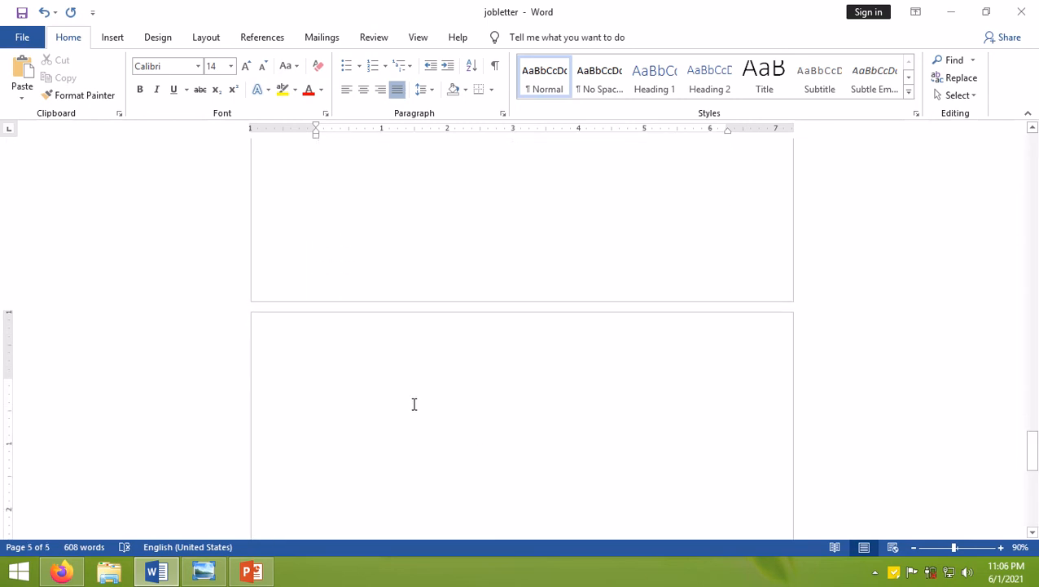
Step: Try left alignment on the new page's first line with throwaway text and clear that text
click(346, 89)
text(s)
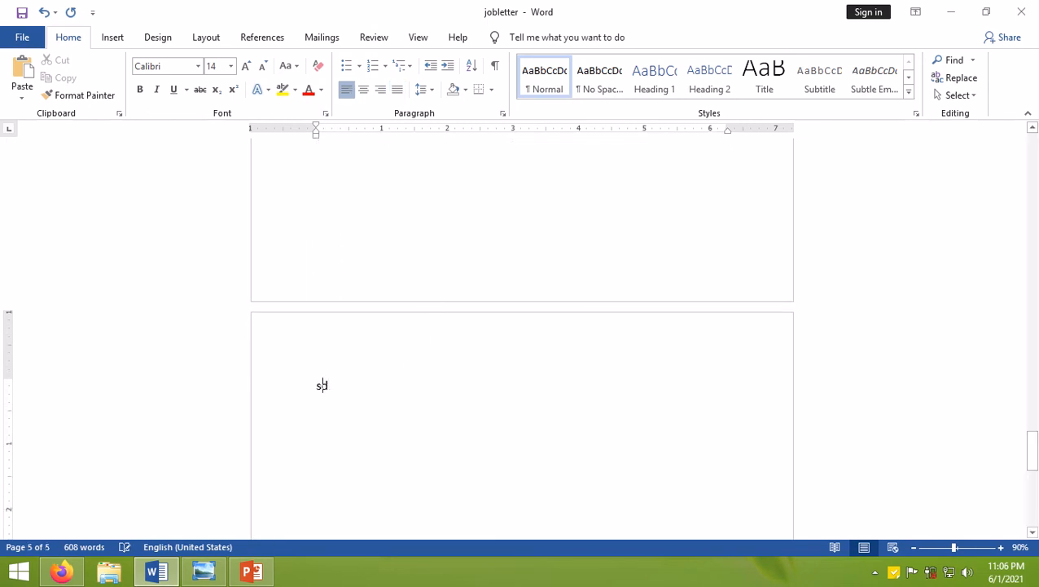
text(dflasfj lfj salfj)
key(BackSpace)
key(BackSpace)
key(BackSpace)
key(BackSpace)
key(BackSpace)
key(BackSpace)
key(BackSpace)
key(BackSpace)
key(BackSpace)
key(BackSpace)
key(BackSpace)
key(BackSpace)
key(BackSpace)
key(BackSpace)
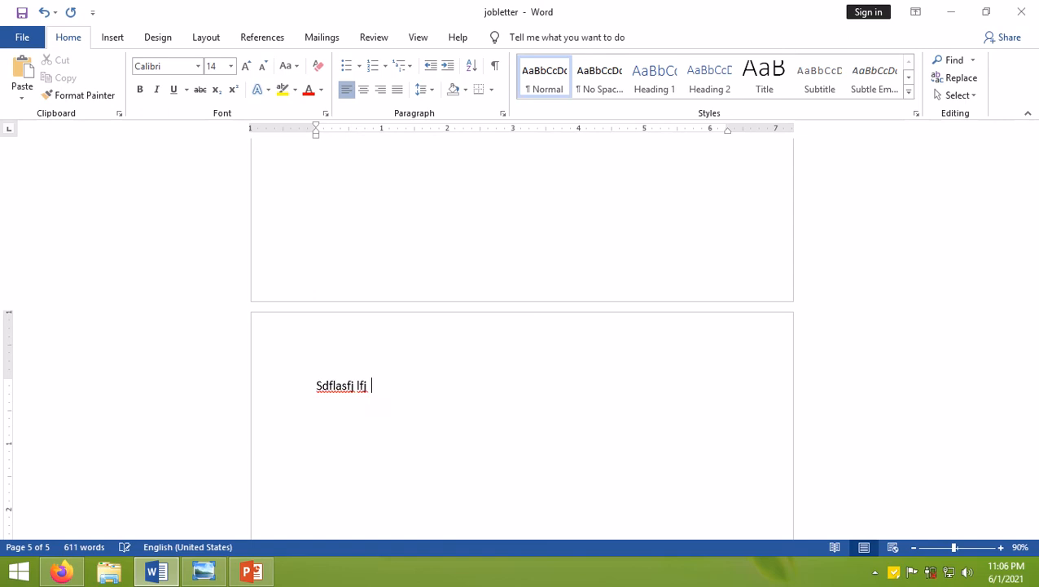
key(BackSpace)
key(BackSpace)
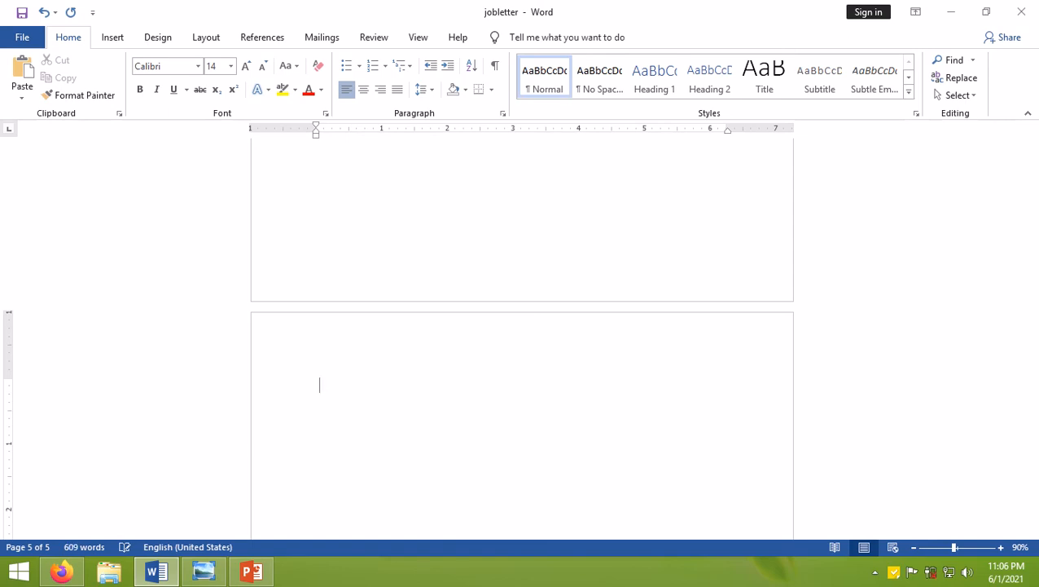
Step: Enter a centered heading at the start of page 5 with "Xyz Company" and "Kathandu, neapl" on separate lines, followed by blank lines
click(364, 88)
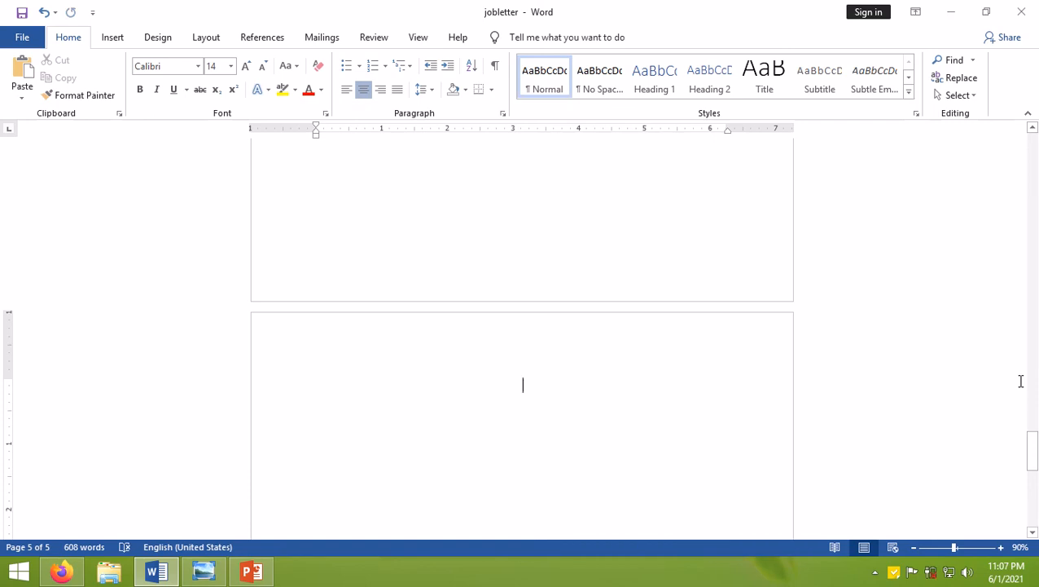
text(Xya)
key(BackSpace)
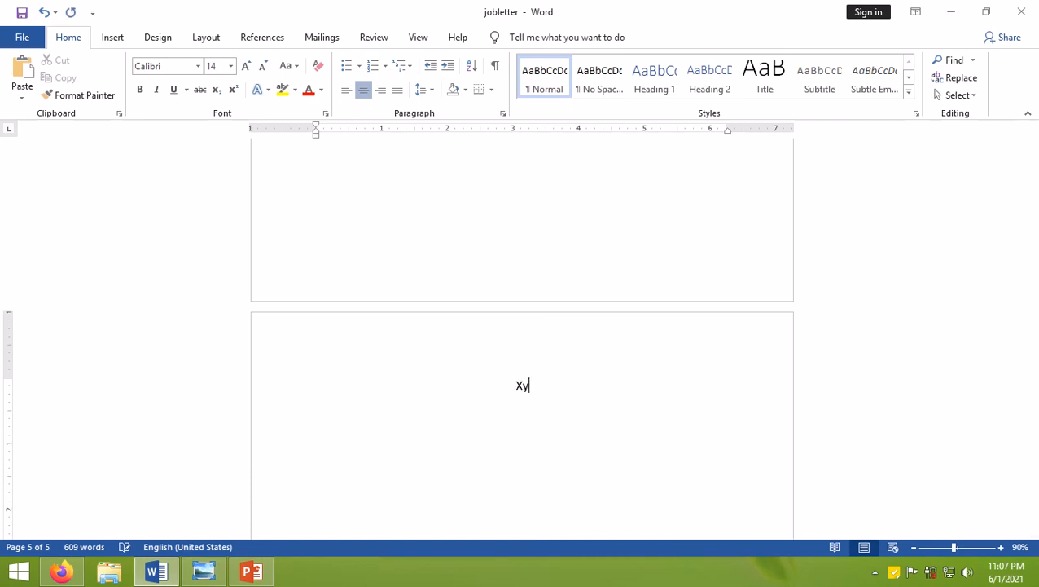
text(x)
key(BackSpace)
text(z Comapny)
key(Return)
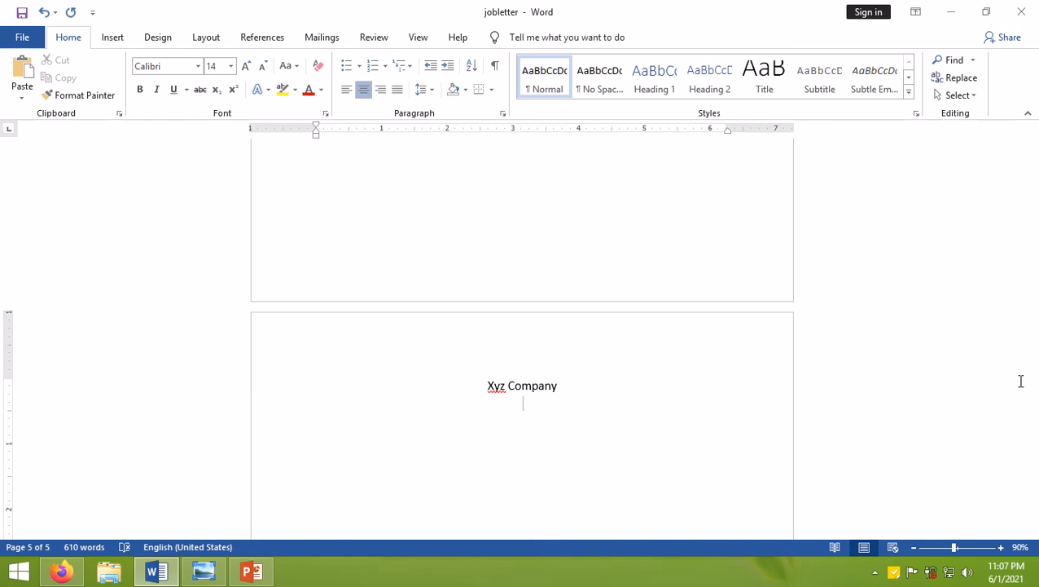
text(Kathandu, neapl)
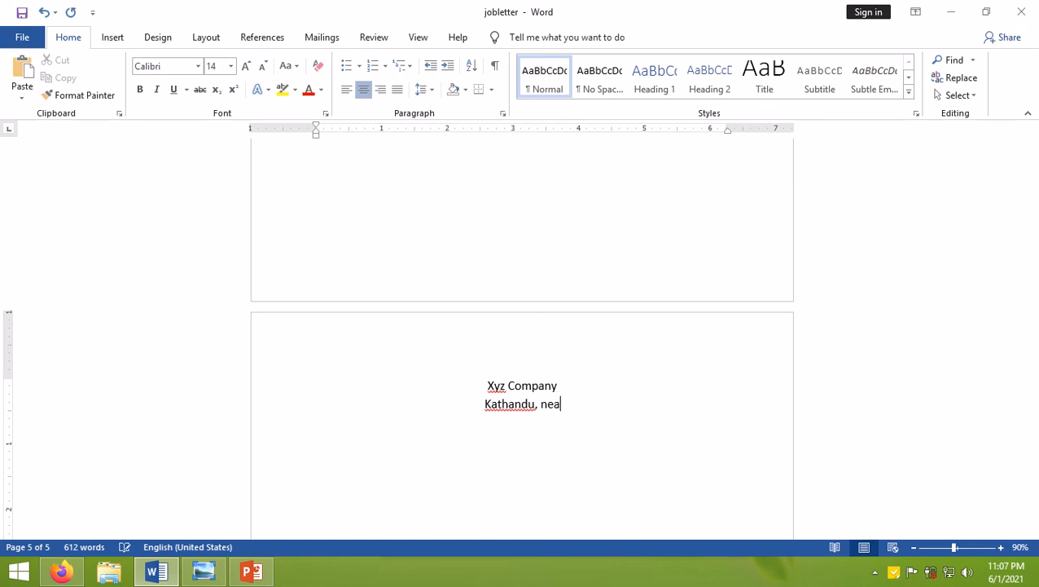
key(Return)
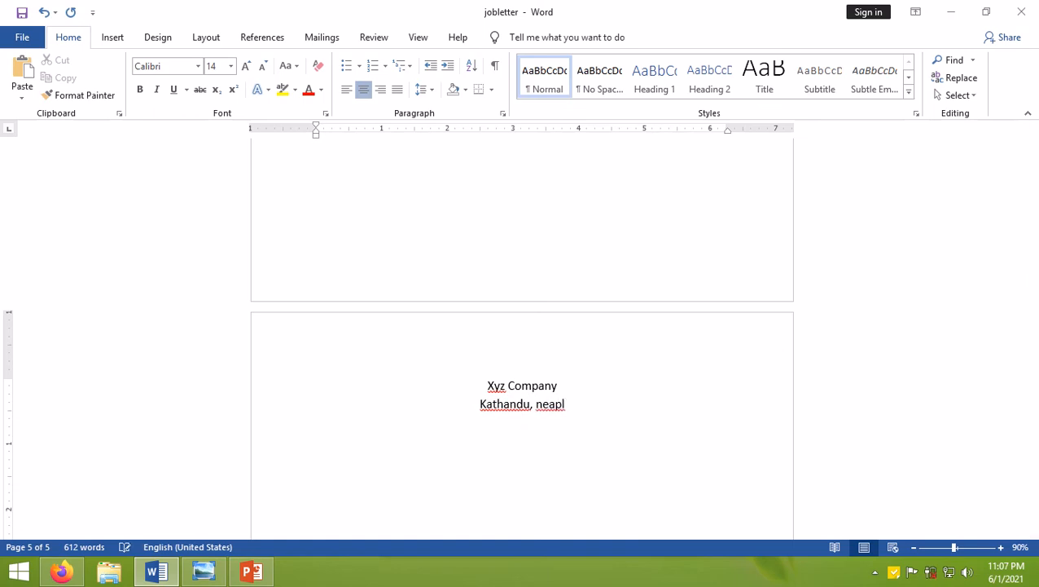
key(Return)
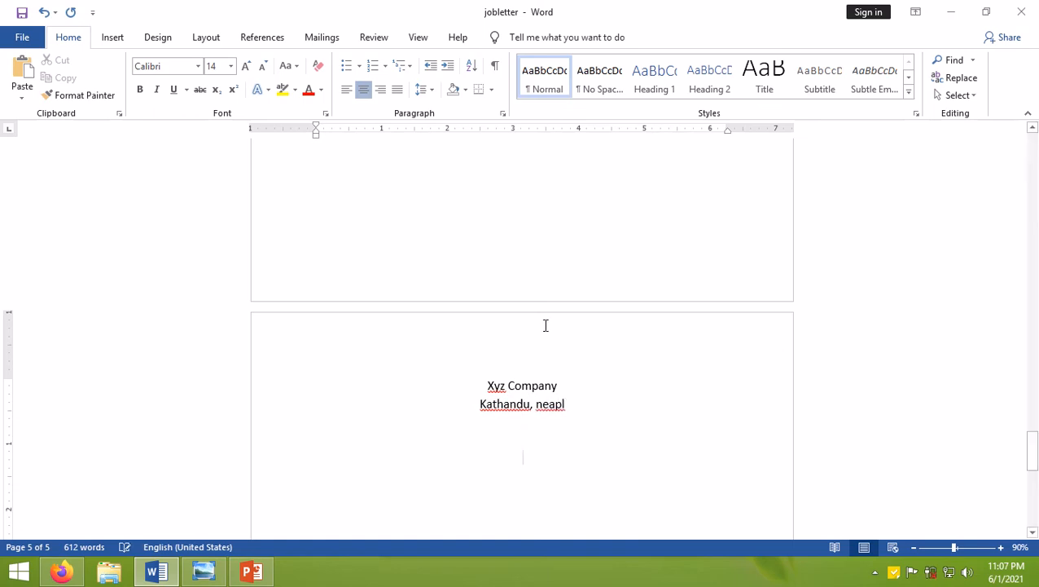
Step: Start a left-aligned body paragraph below the heading with "Thank you for your letter yesterday and read"
click(347, 91)
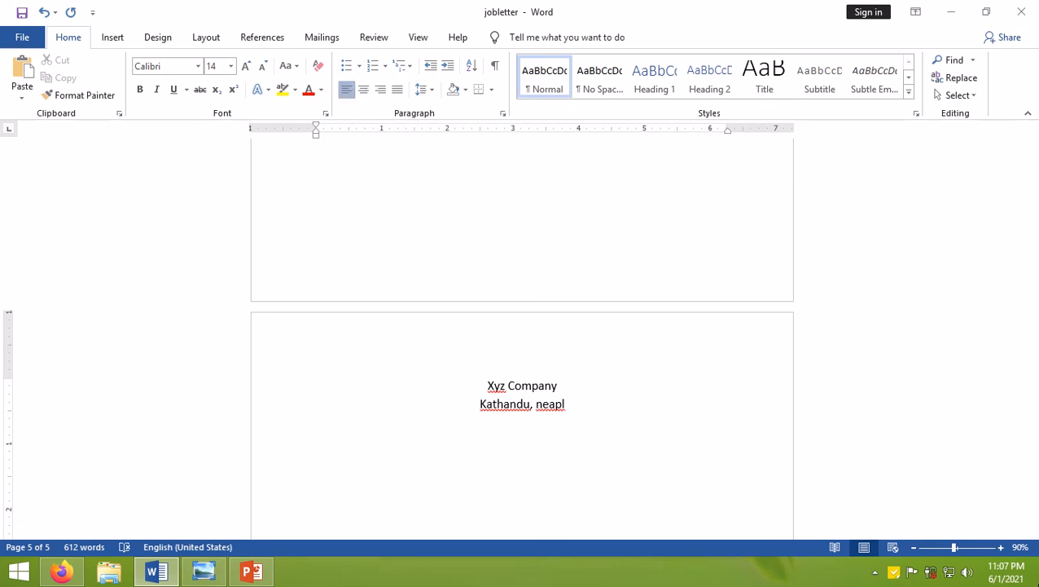
key(super+d)
key(super+d)
text(tha)
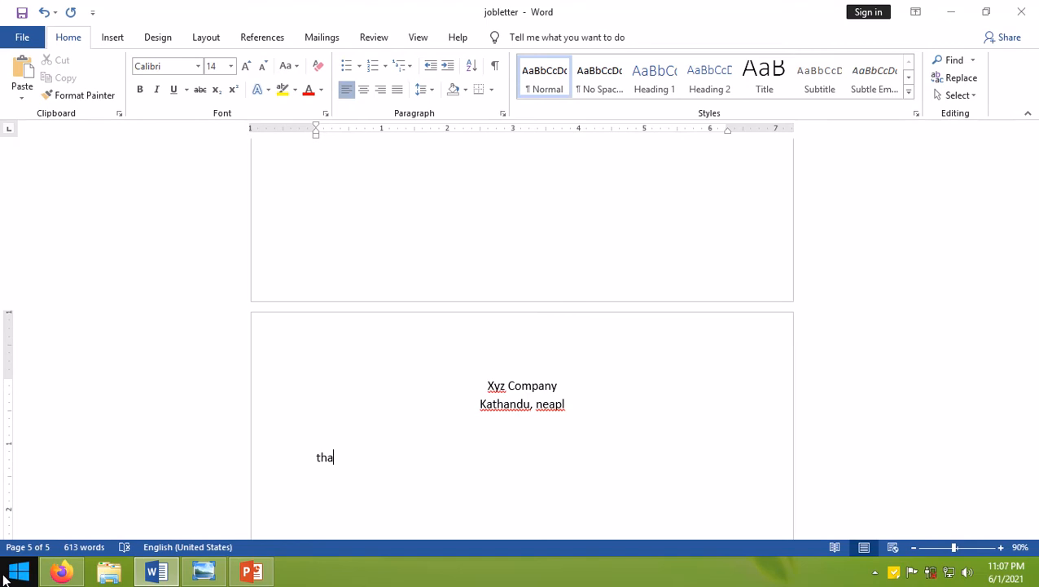
text(nk you f)
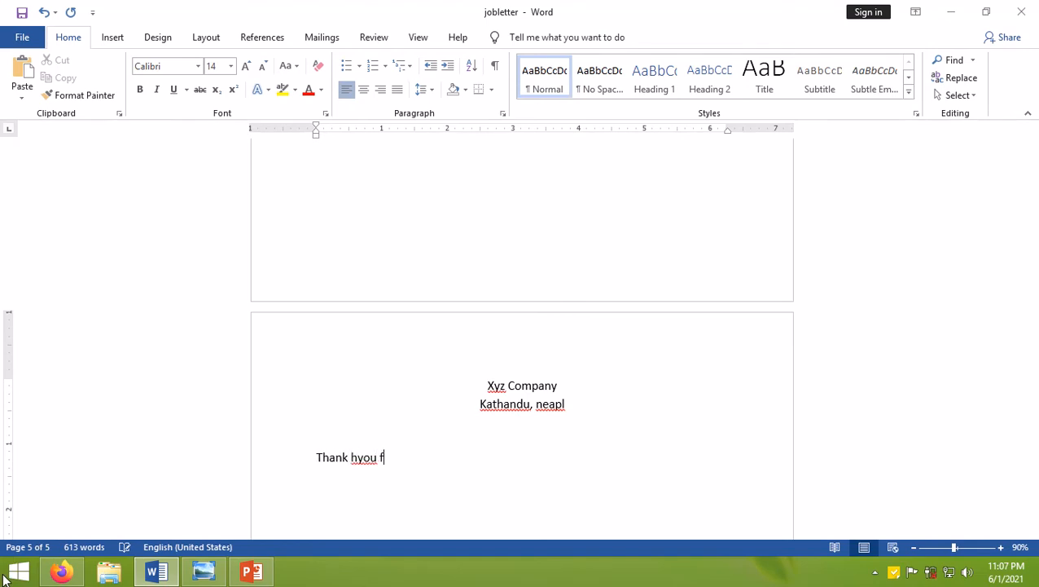
key(BackSpace)
key(BackSpace)
key(BackSpace)
key(BackSpace)
key(BackSpace)
text(you for your leeter)
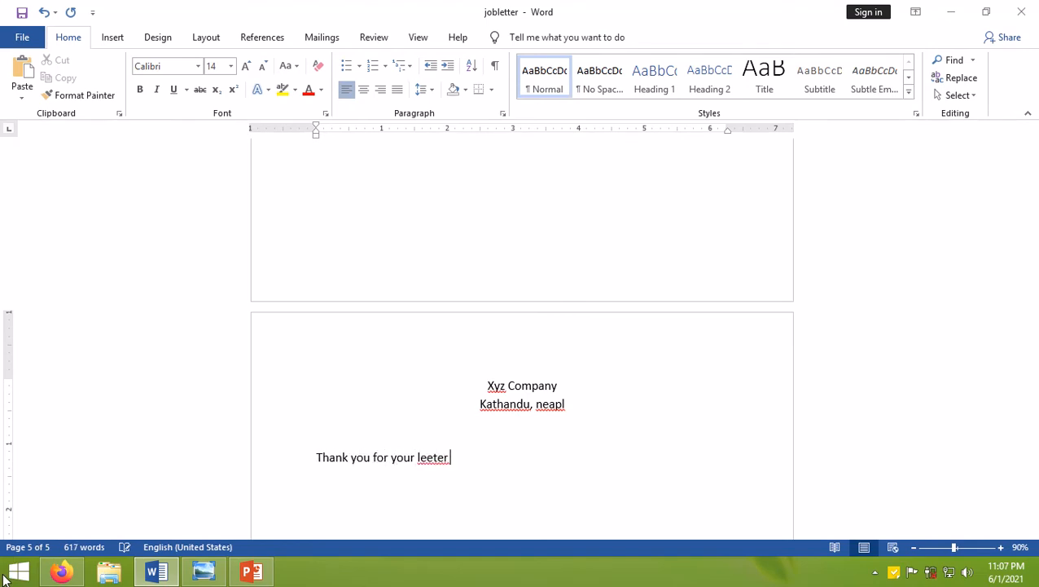
key(BackSpace)
key(BackSpace)
key(BackSpace)
key(BackSpace)
key(BackSpace)
text(tter yesterday and read)
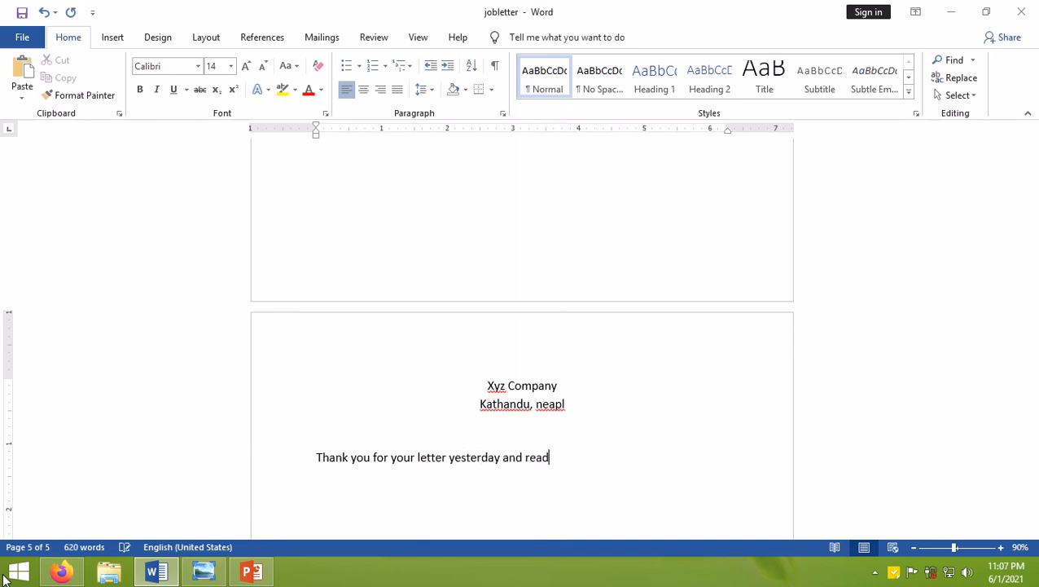
Step: Complete the body paragraph with "it. I am happy that you are coming to nepal student exchange for one year." and leave a blank line
text( it. I am verf)
text(y)
key(BackSpace)
text(verfy has)
key(BackSpace)
key(BackSpace)
key(BackSpace)
key(BackSpace)
key(BackSpace)
key(BackSpace)
key(BackSpace)
key(BackSpace)
key(BackSpace)
text(happy that)
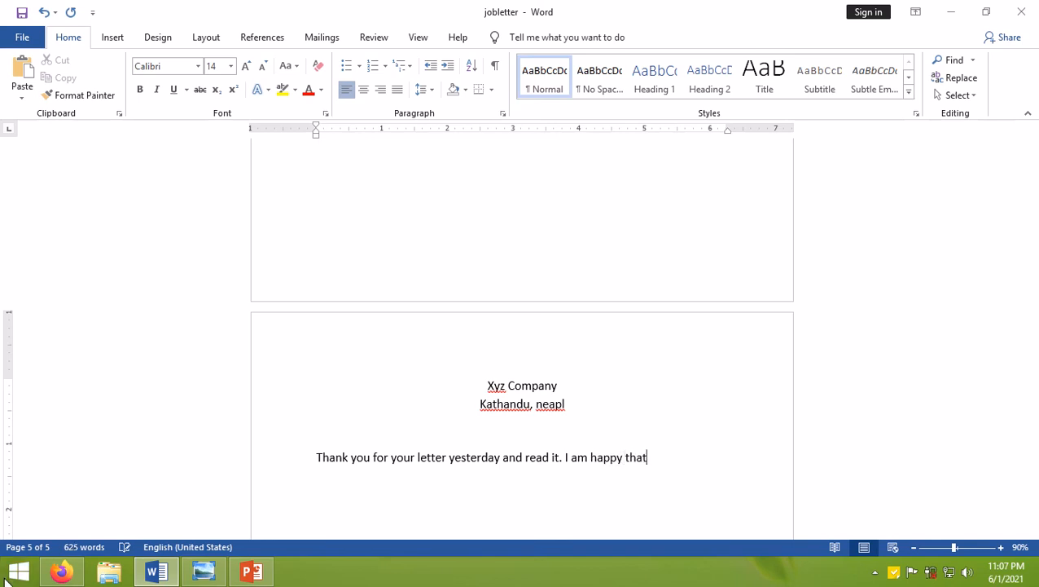
text( you are commeing tone)
key(BackSpace)
key(BackSpace)
key(BackSpace)
key(BackSpace)
key(BackSpace)
key(BackSpace)
key(BackSpace)
key(BackSpace)
key(BackSpace)
key(BackSpace)
key(BackSpace)
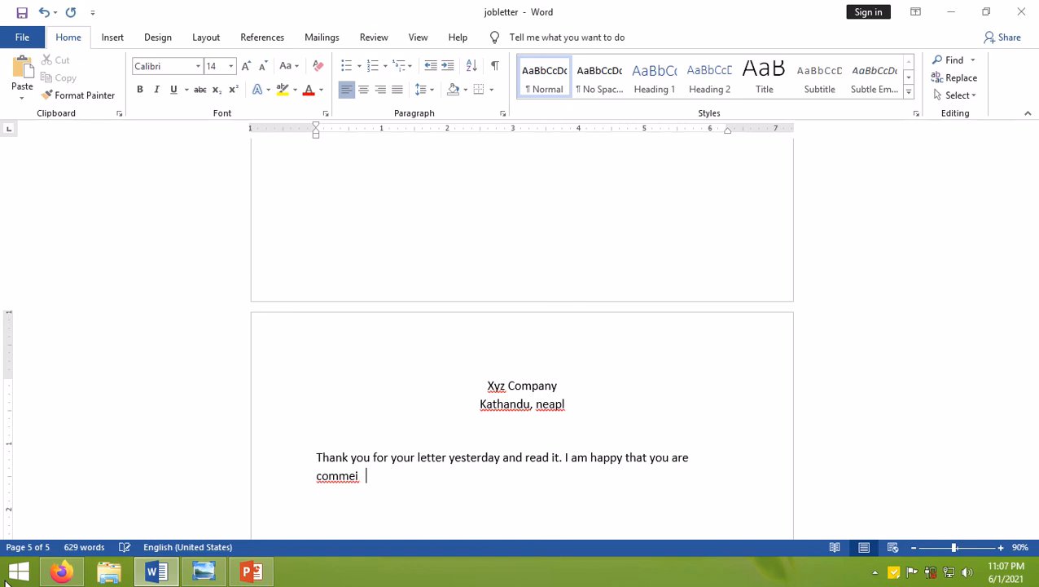
text(ming to nepal student)
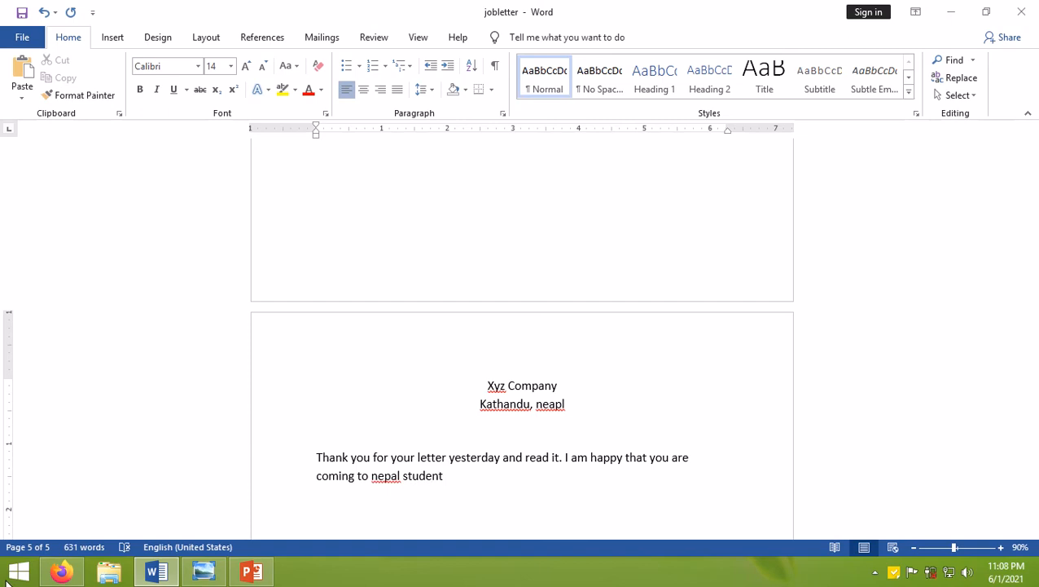
text( exchange for one year)
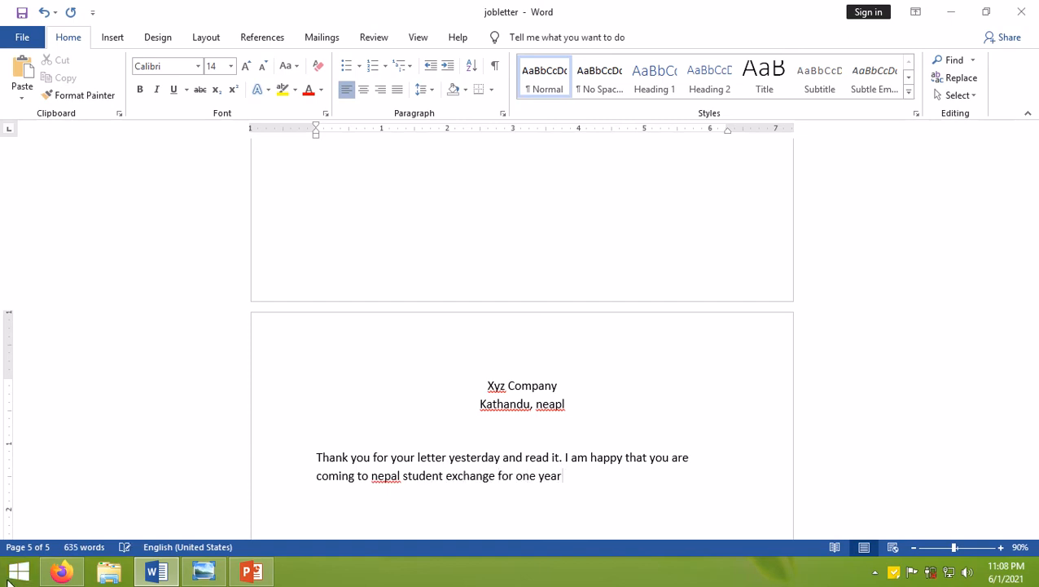
key(Return)
key(Return)
Step: Add a right-aligned closing block below the body with "Appicant", "Abc" and "Kathmandu" on separate lines
scroll(422, 302, down, 1)
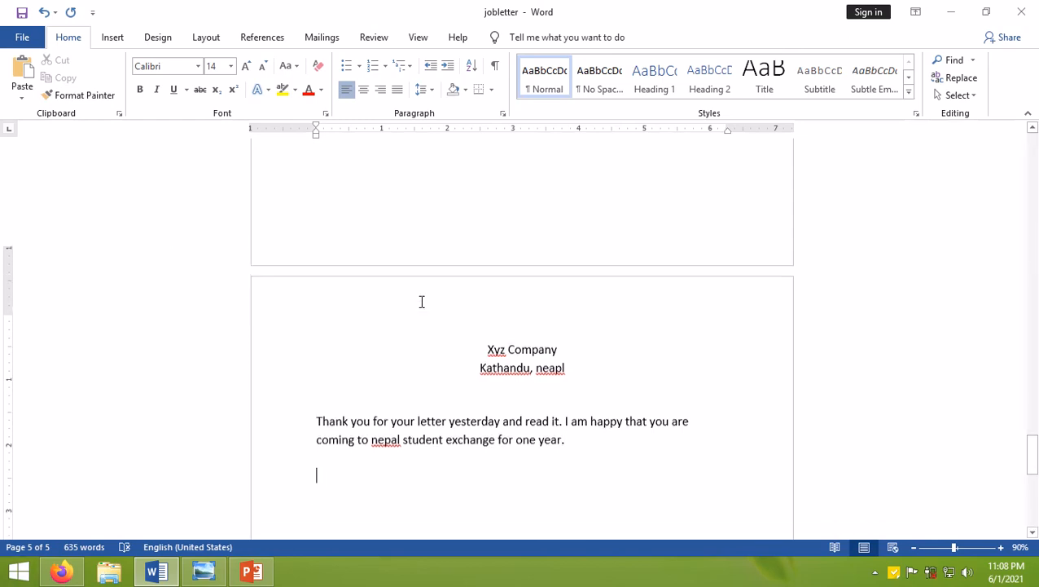
scroll(422, 302, down, 1)
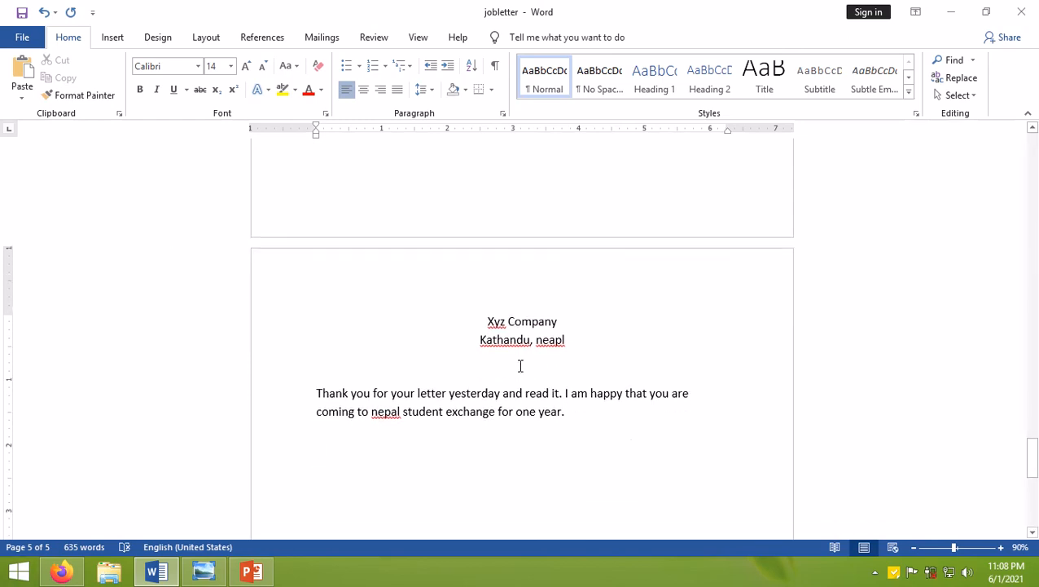
click(385, 90)
text(Appicant)
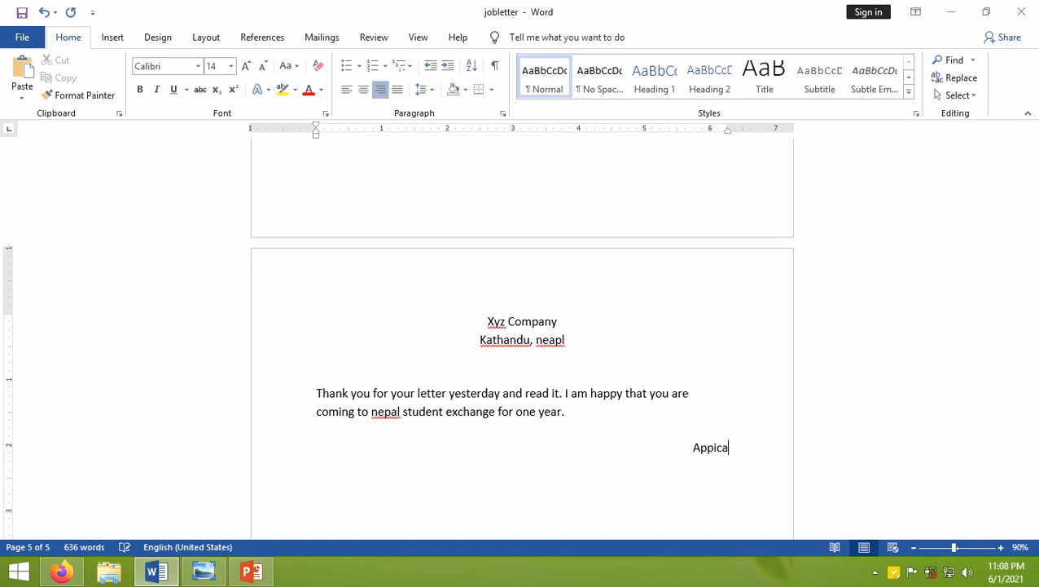
key(Return)
text(abc)
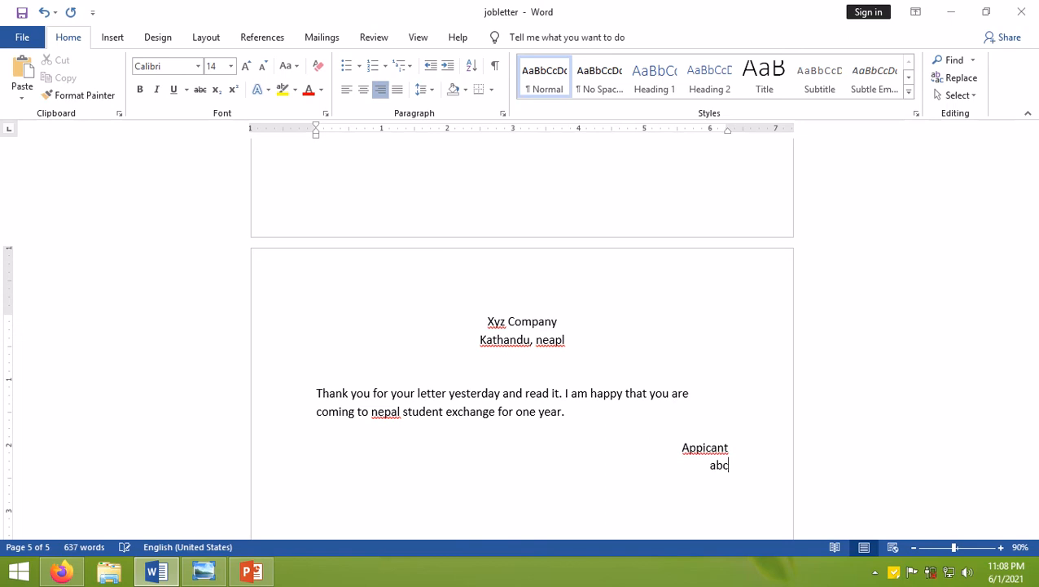
text( n)
key(BackSpace)
key(Return)
text(kathandnu)
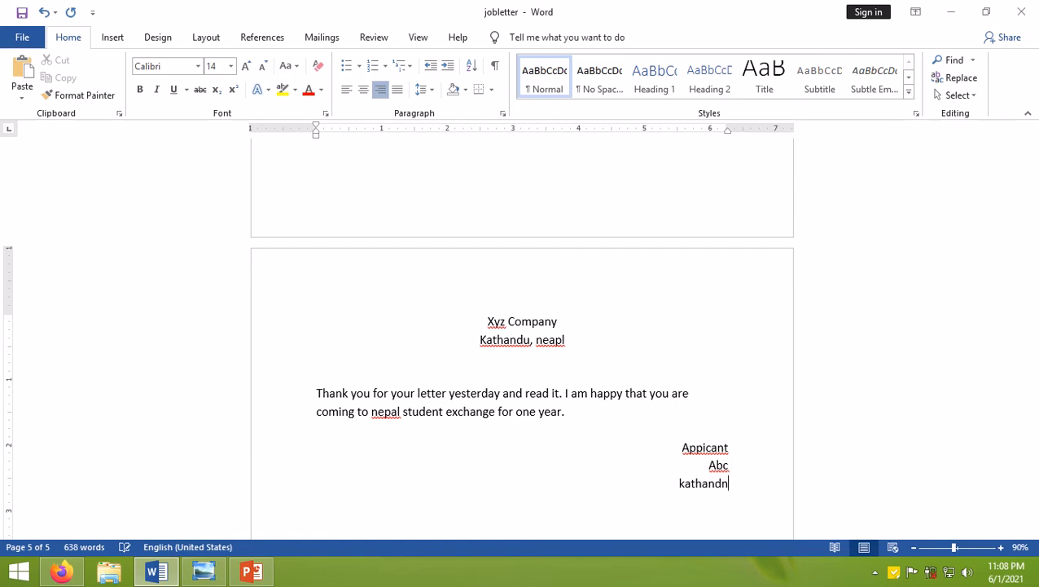
key(BackSpace)
key(BackSpace)
key(BackSpace)
key(BackSpace)
key(BackSpace)
text(mandu)
key(Return)
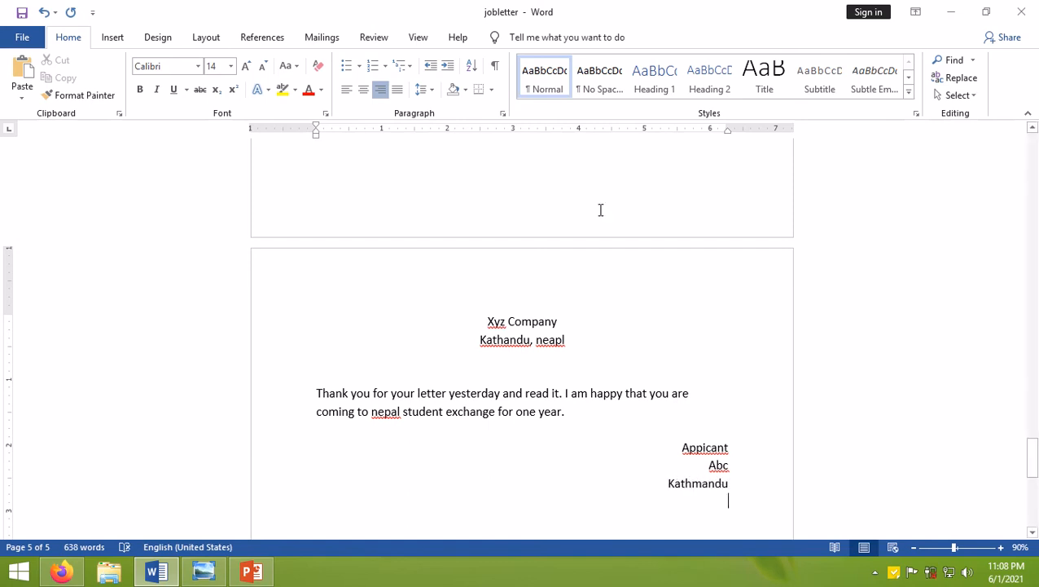